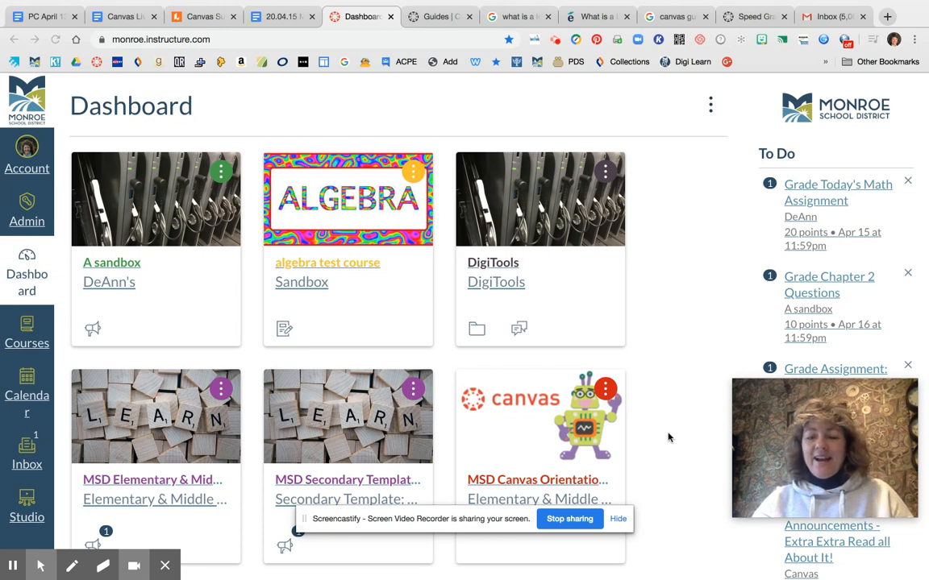
Open the Chapter 2 Questions submission for grading from the To Do list
mouse_move(868, 391)
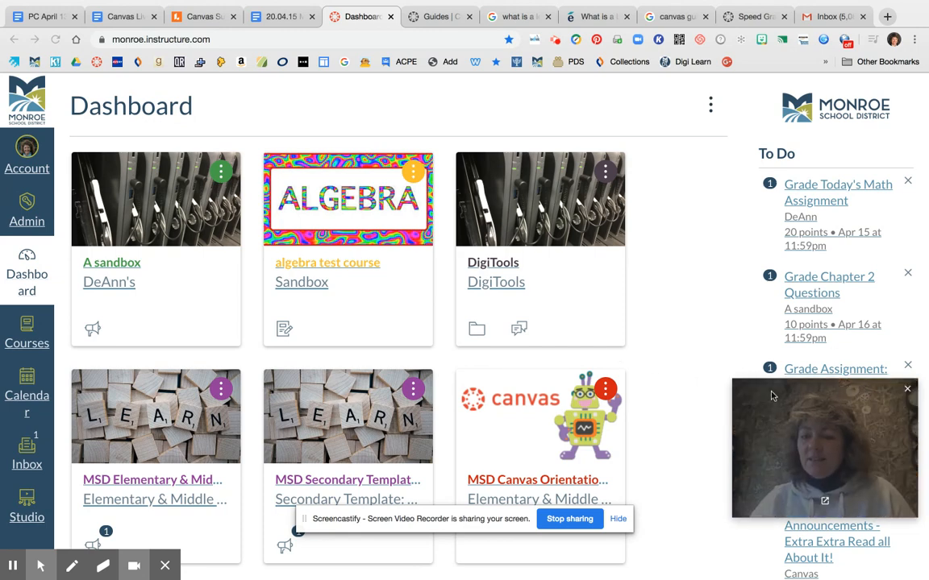
drag(739, 400, 559, 446)
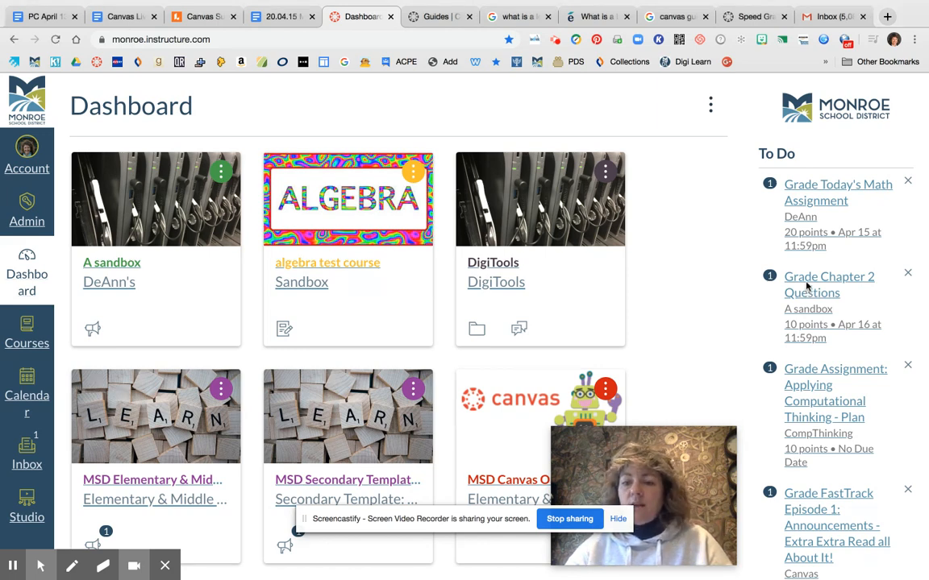
click(806, 292)
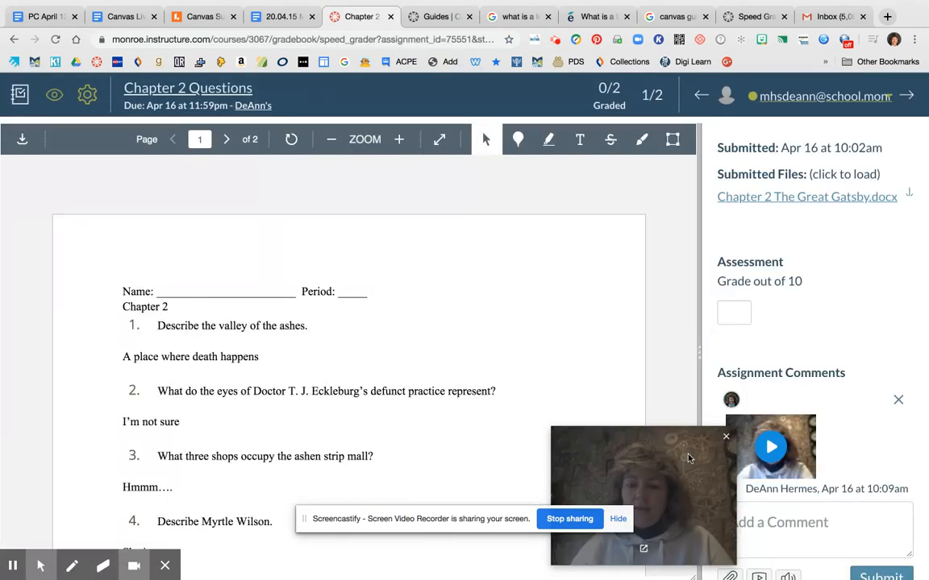
drag(689, 458, 665, 463)
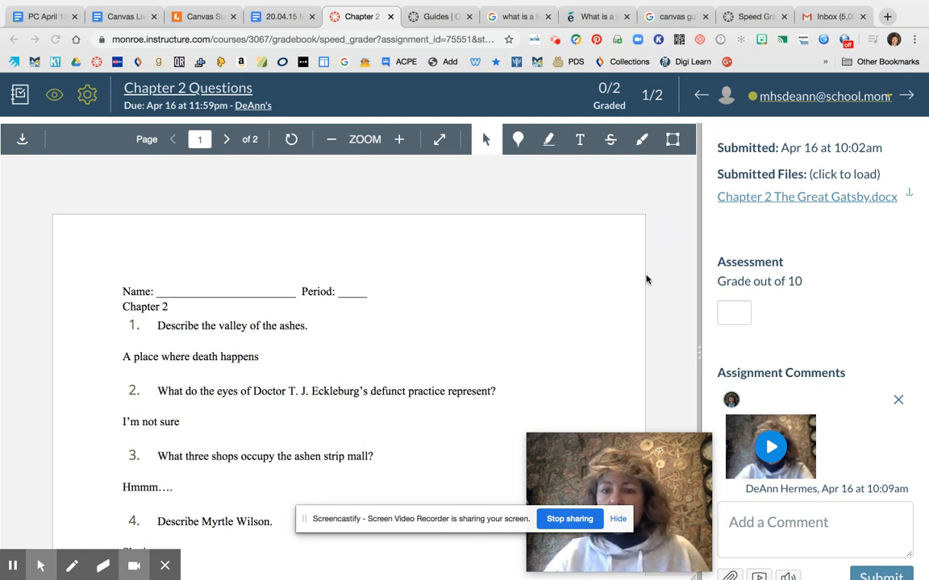
scroll(646, 280, down, 2)
scroll(646, 279, up, 2)
scroll(646, 280, down, 2)
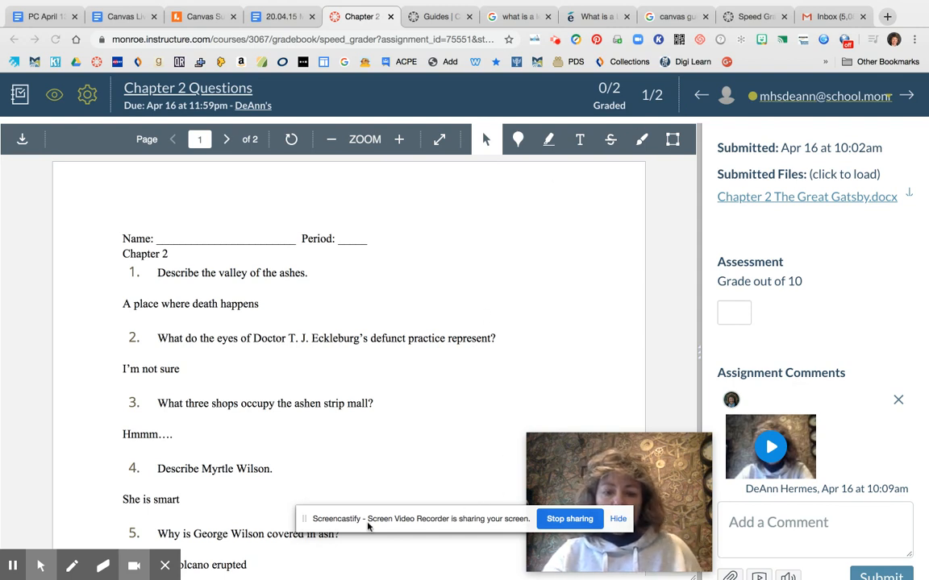
drag(374, 514, 254, 563)
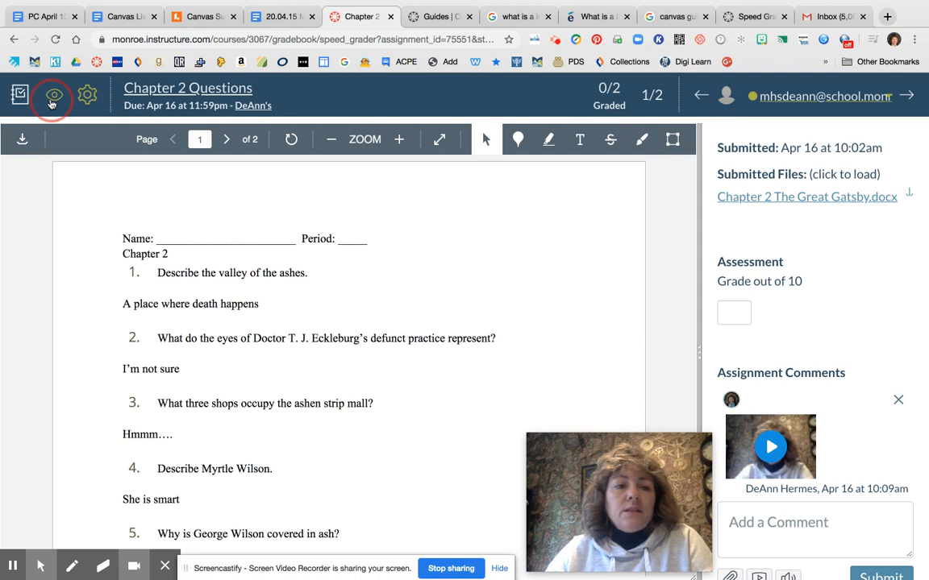
Examine the grade posting choices and the SpeedGrader options for sorting and hiding student names, then close them without changes
click(55, 96)
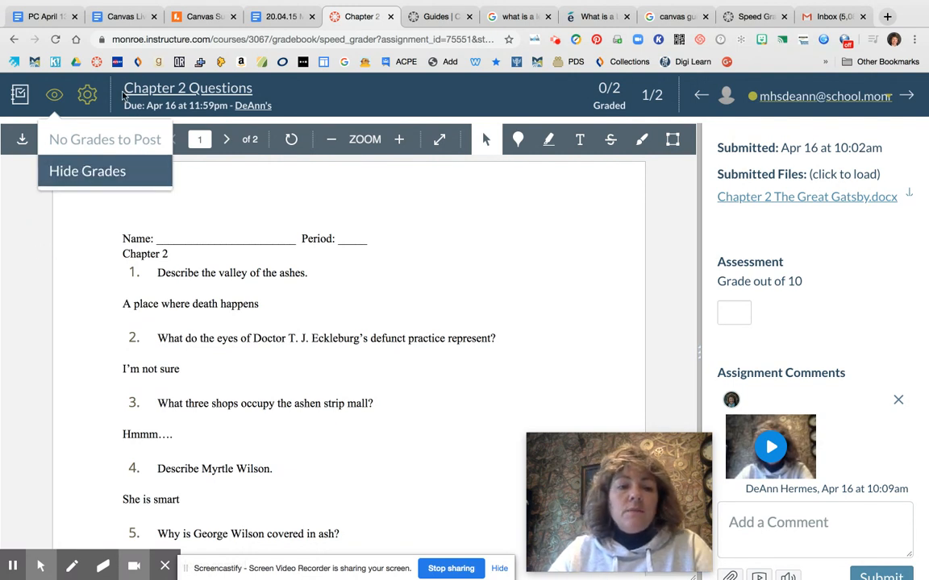
click(87, 97)
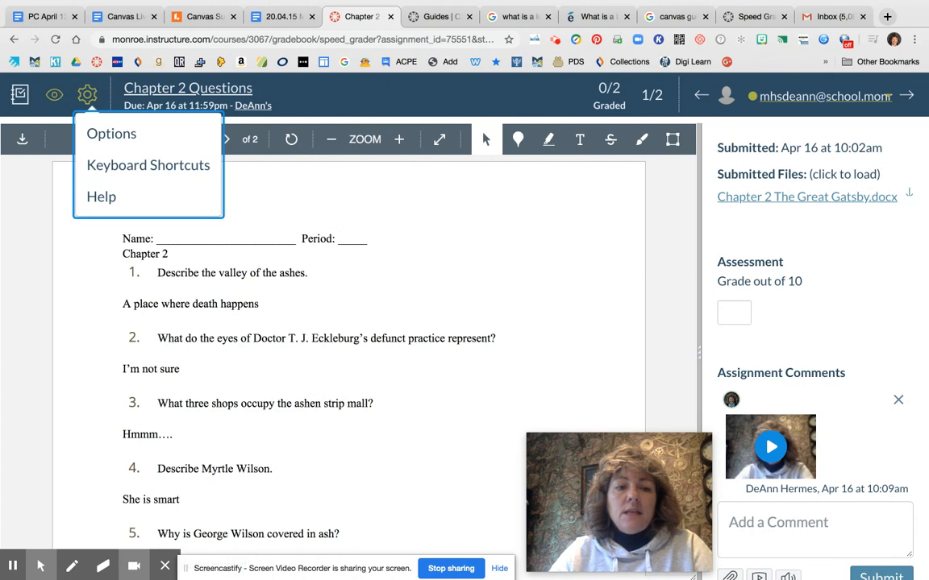
click(98, 132)
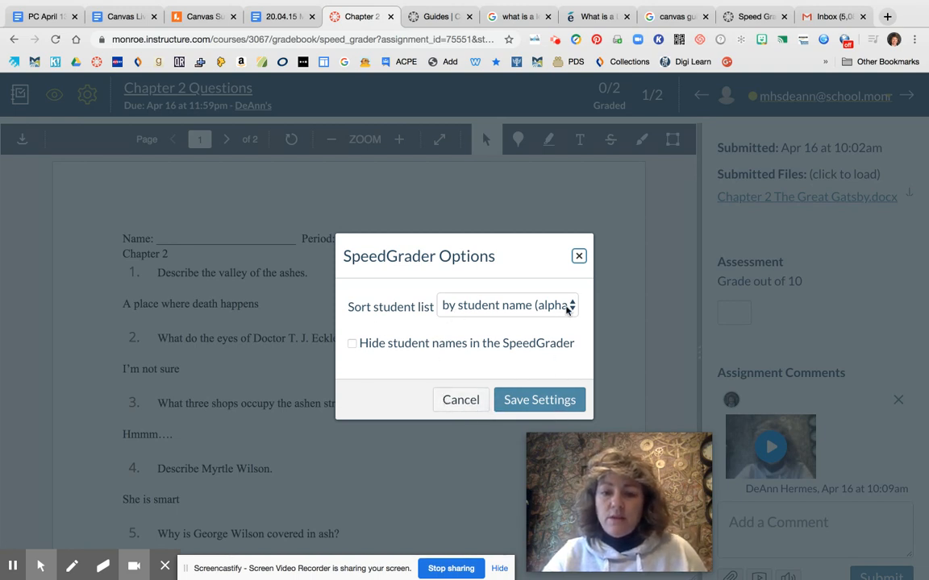
click(578, 257)
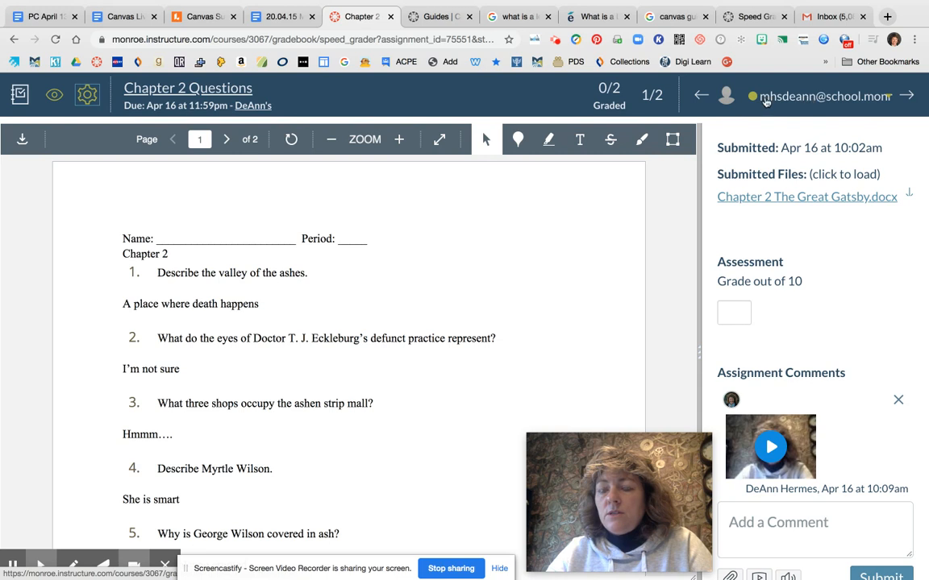
Switch between the two students' submissions, check the student list, and return to the first student's Chapter 2 document
click(907, 96)
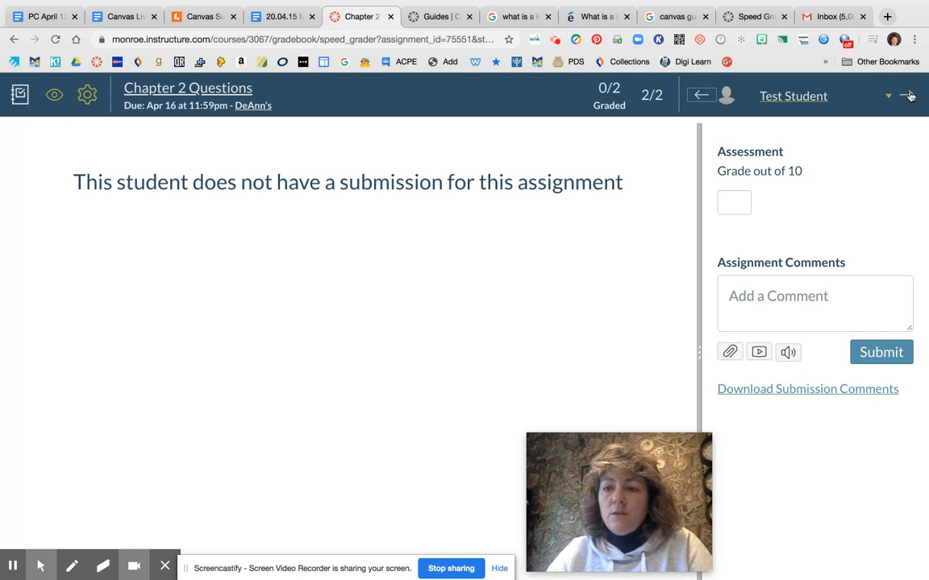
click(701, 95)
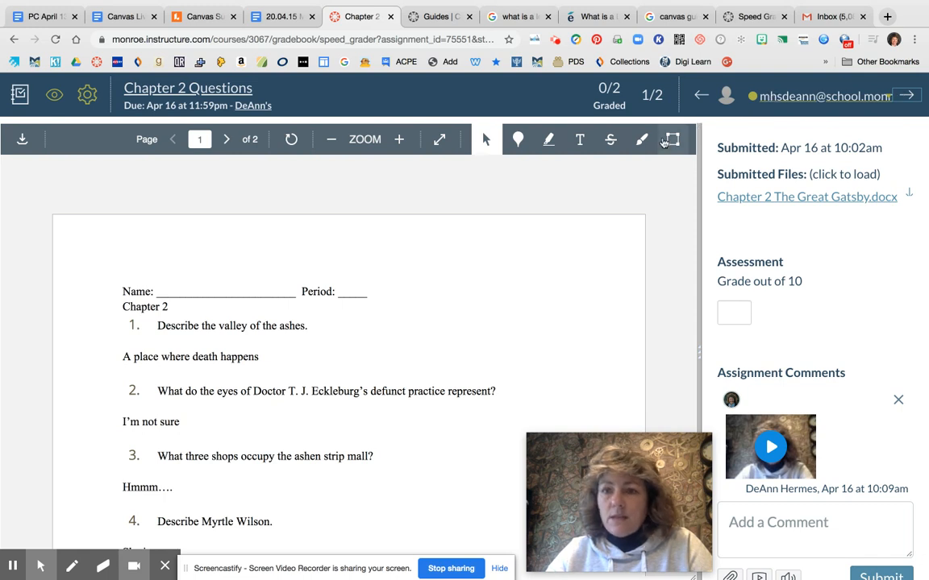
click(889, 95)
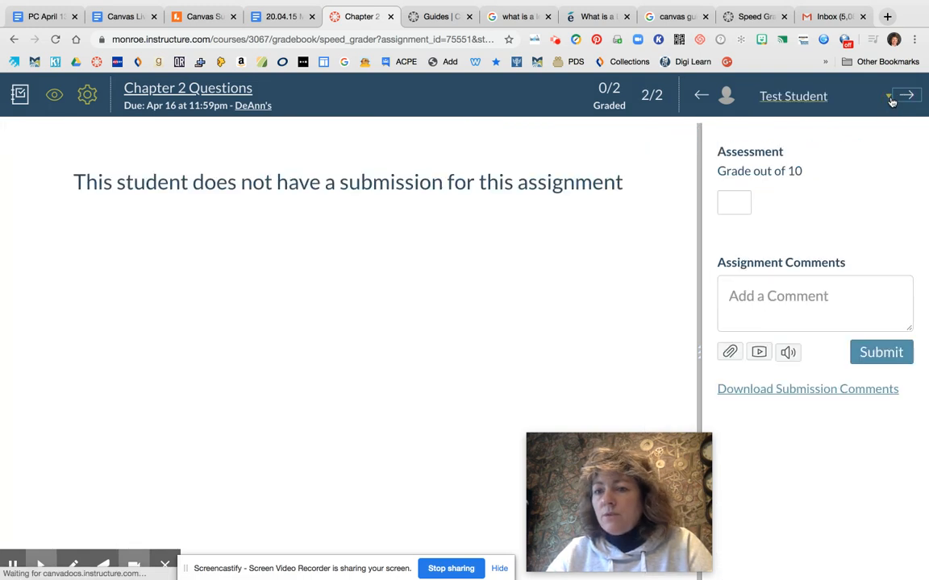
click(888, 97)
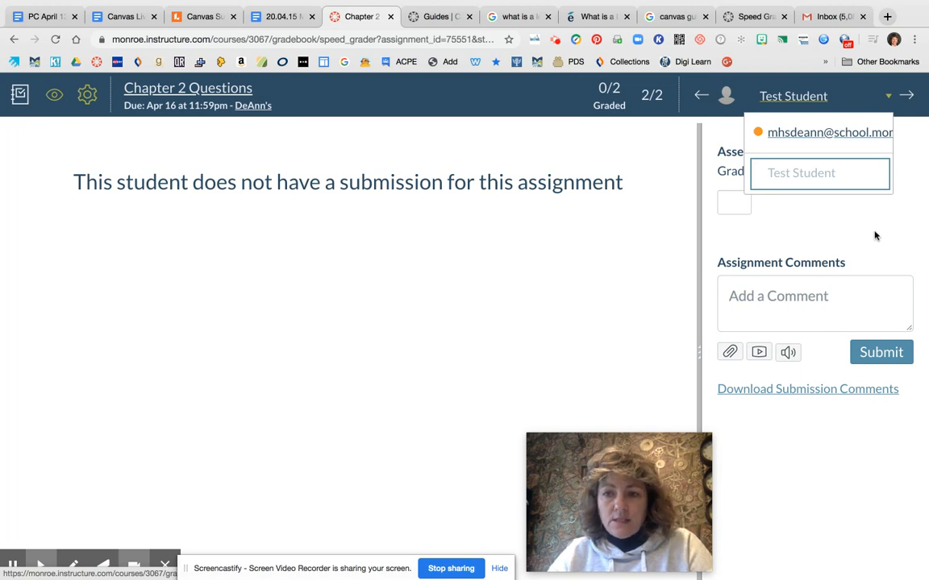
click(649, 174)
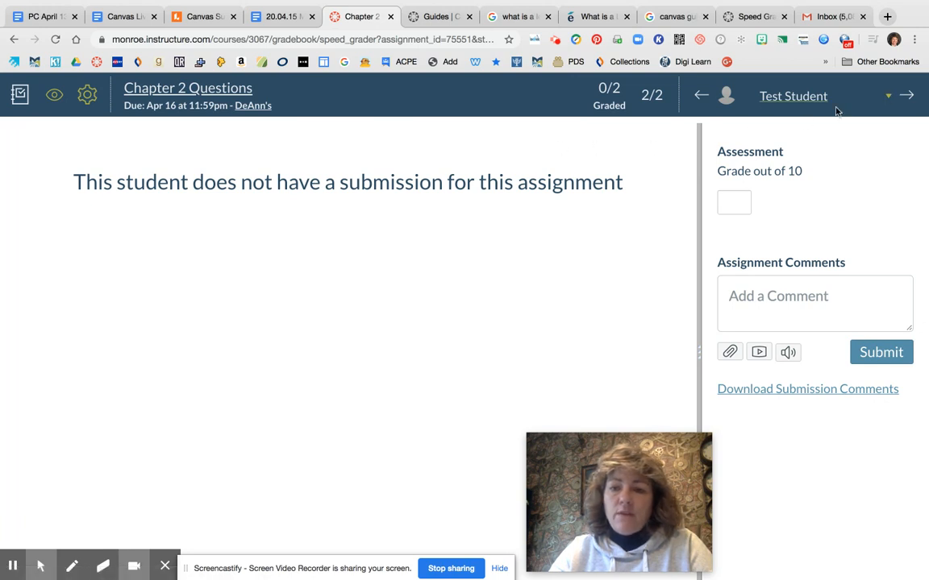
click(701, 98)
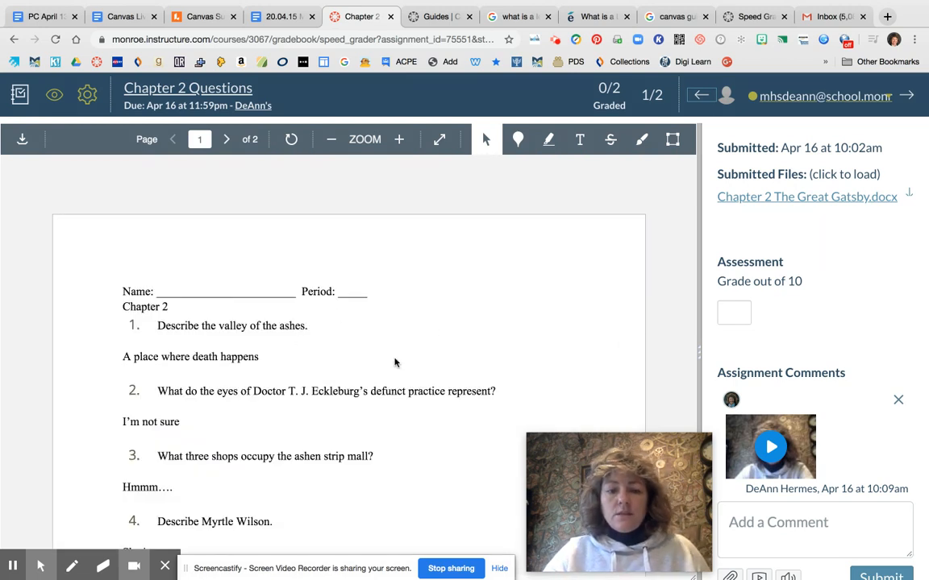
Review the student's answers on both pages of the submitted document and return to the start of page 1
scroll(346, 355, down, 1)
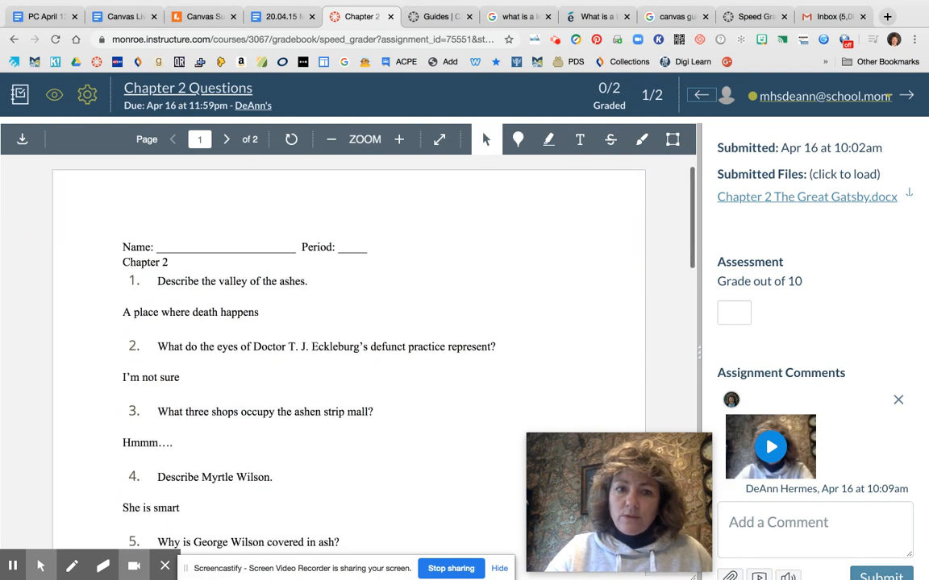
scroll(346, 354, down, 1)
scroll(347, 355, up, 1)
scroll(346, 355, down, 1)
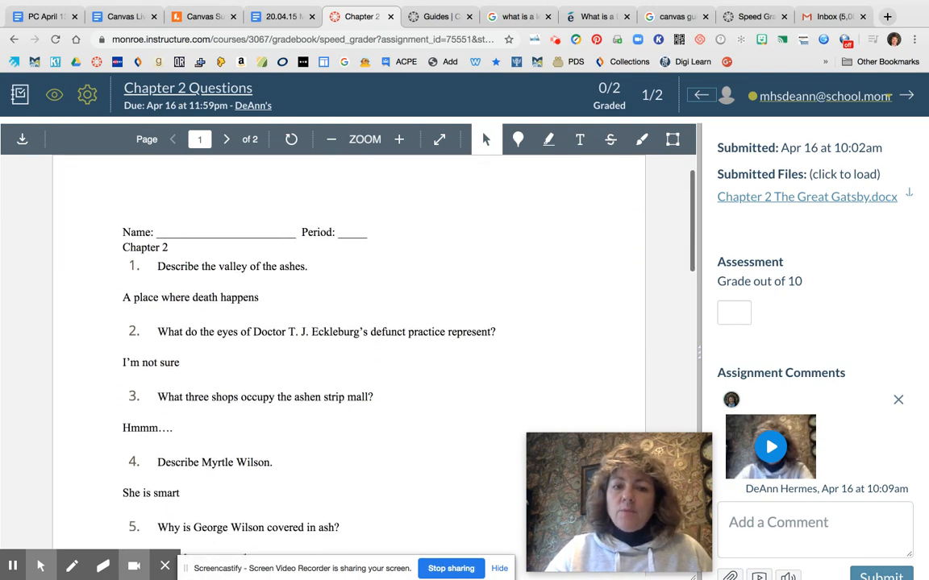
scroll(347, 355, up, 1)
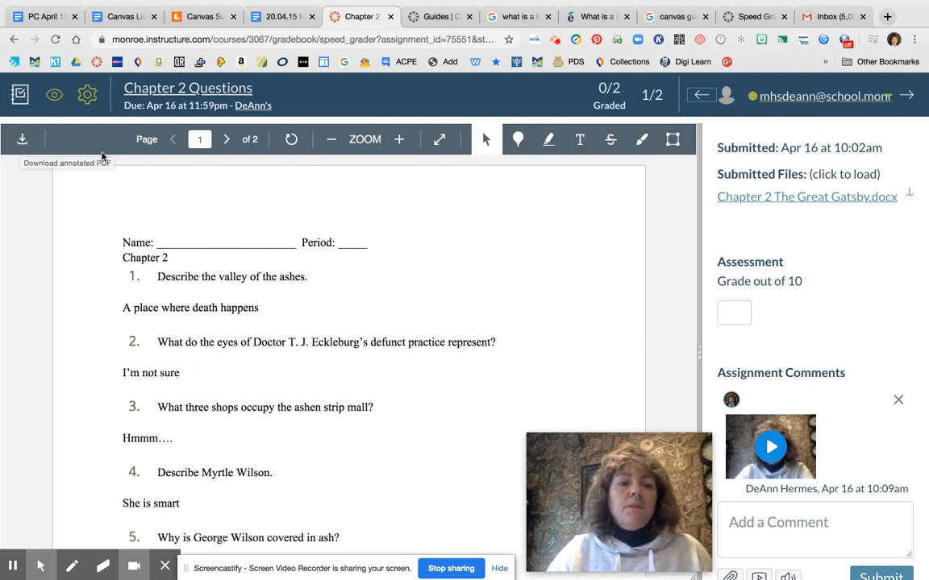
click(230, 141)
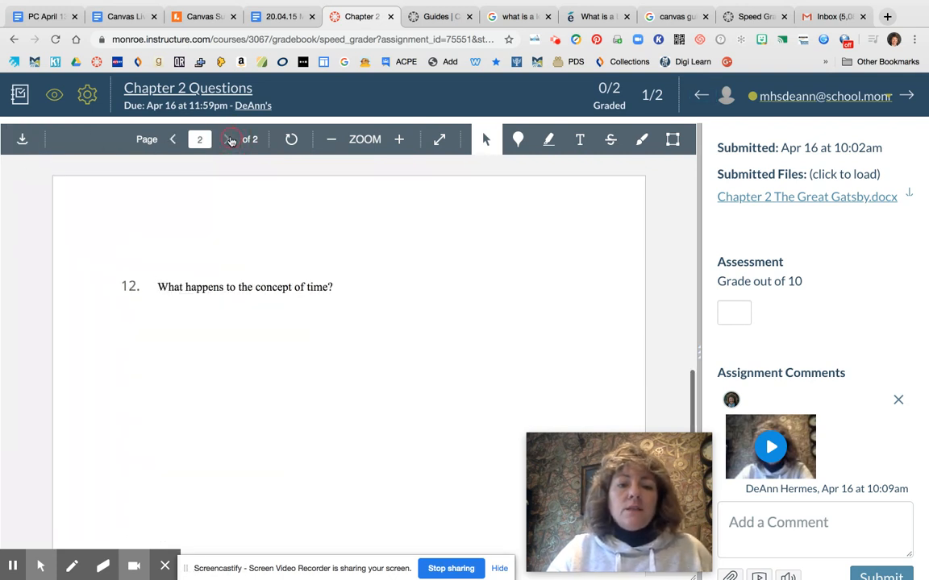
click(173, 139)
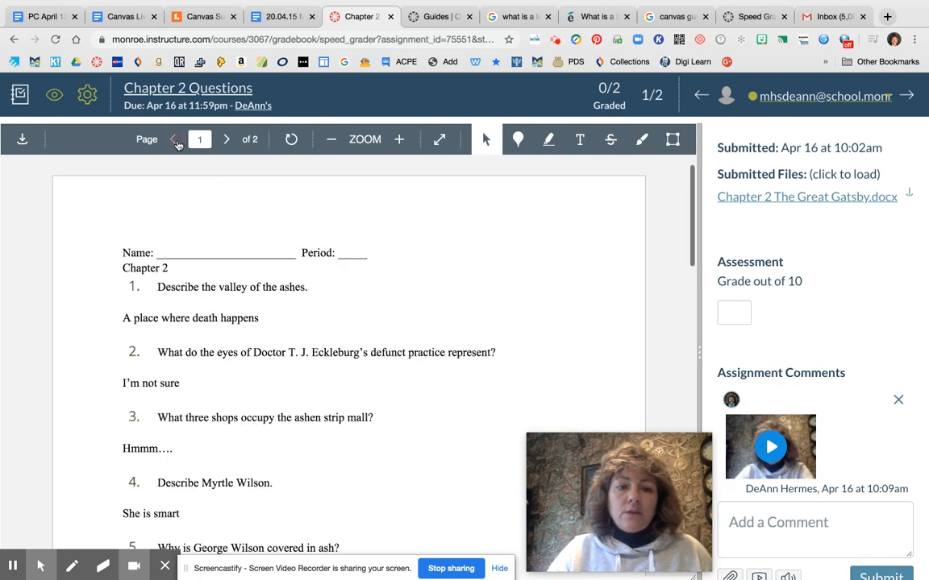
scroll(496, 264, down, 15)
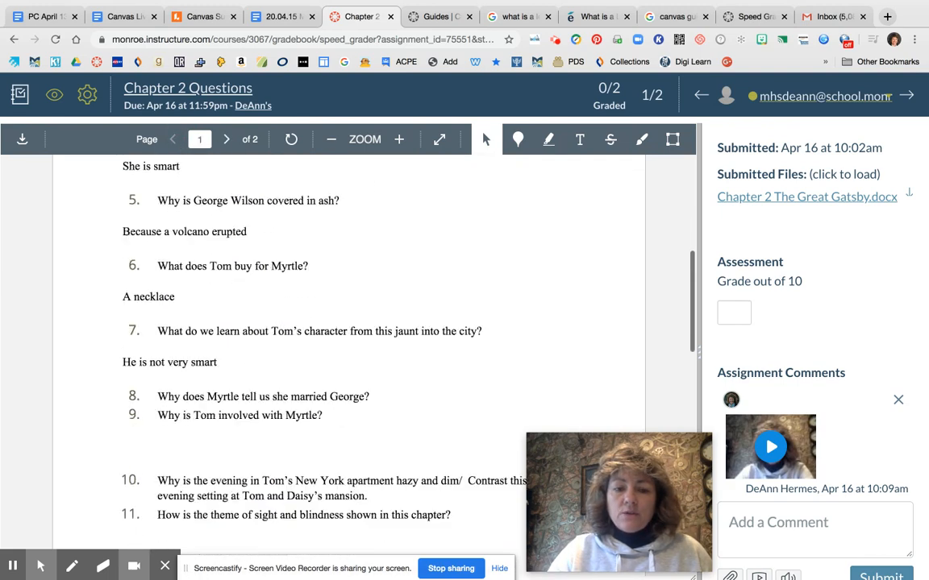
scroll(346, 347, up, 15)
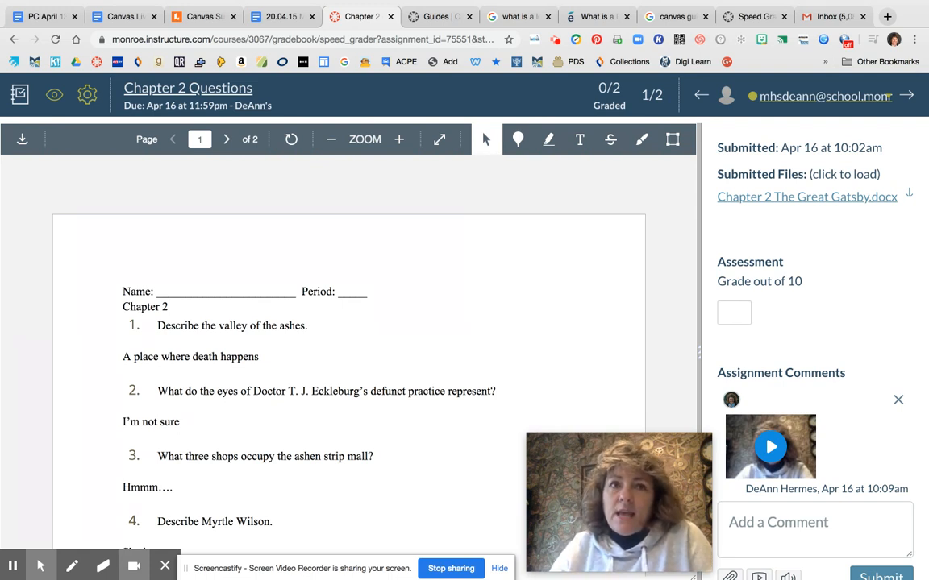
Add a blue point annotation above "defunct" in question 2 with the comment "look this word up in the dictionary"
scroll(407, 238, down, 2)
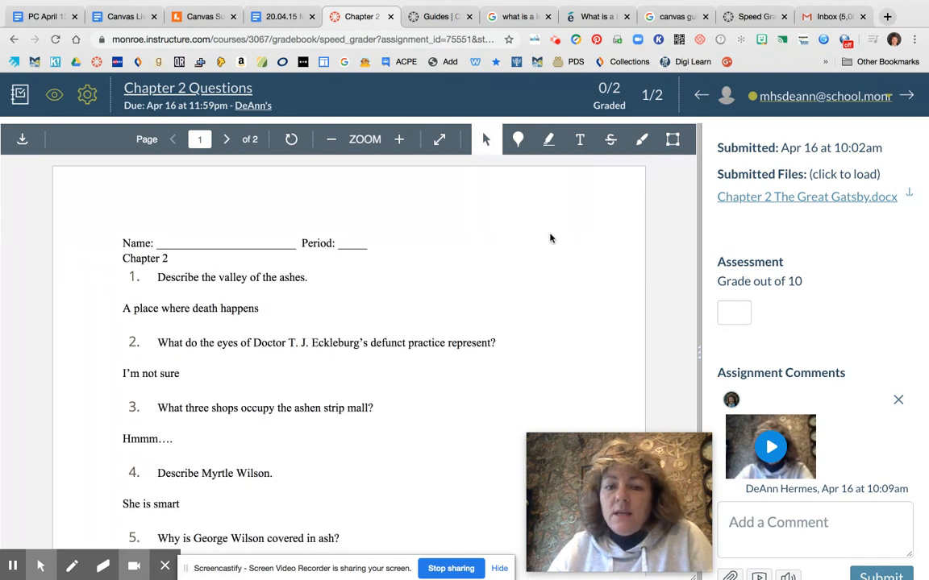
click(517, 140)
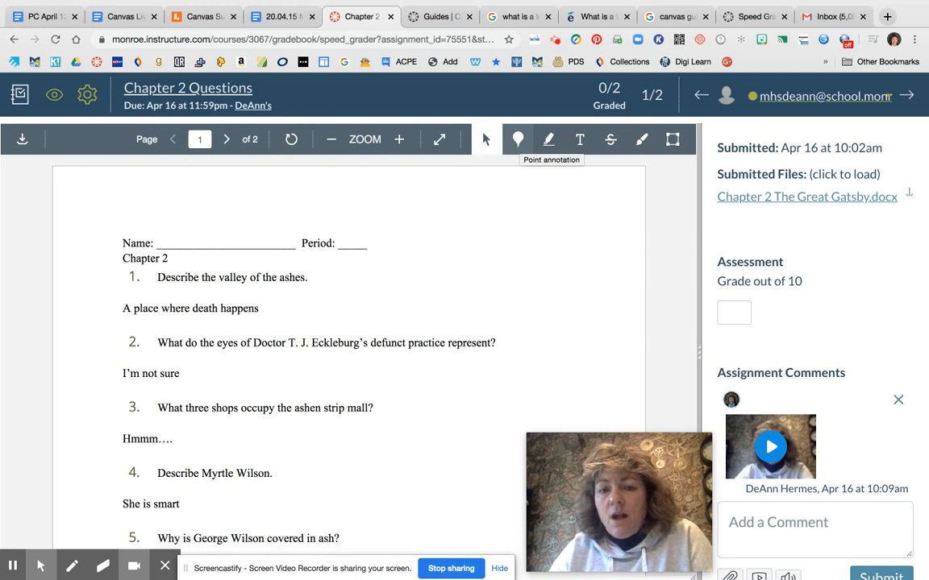
click(518, 140)
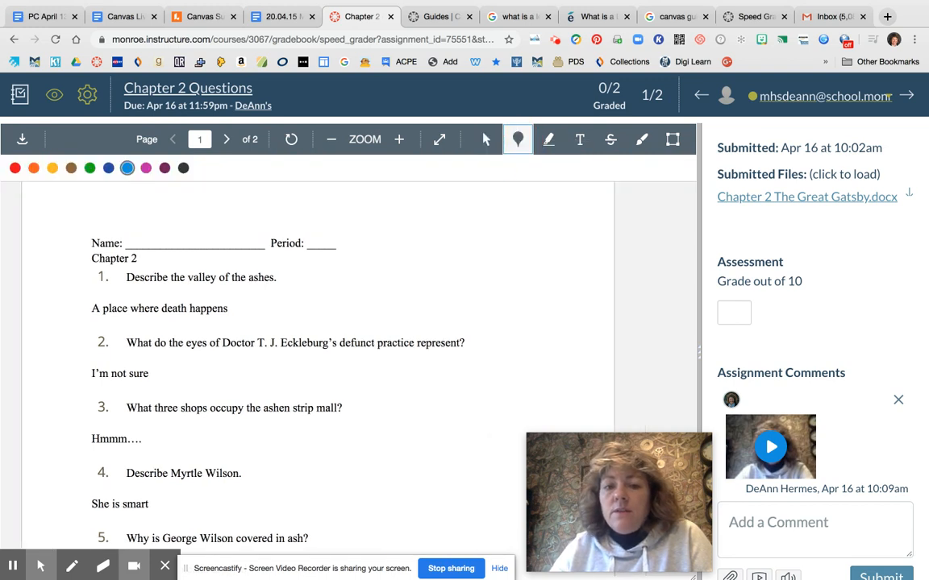
click(356, 331)
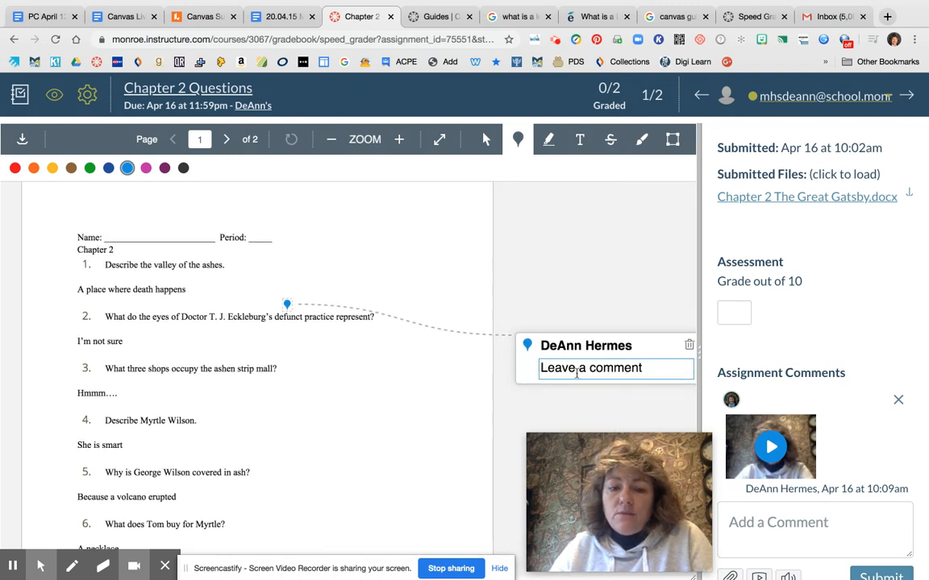
text(look this )
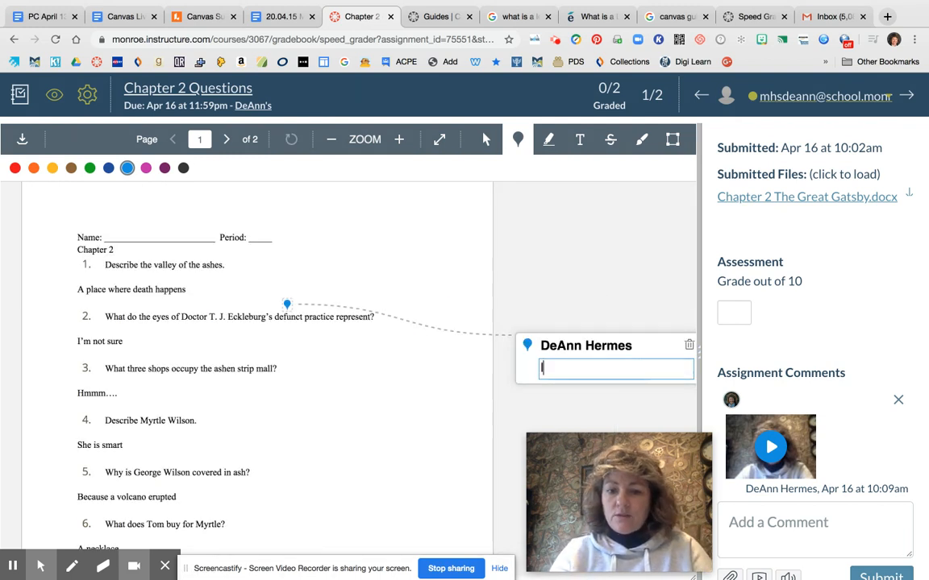
text(wor)
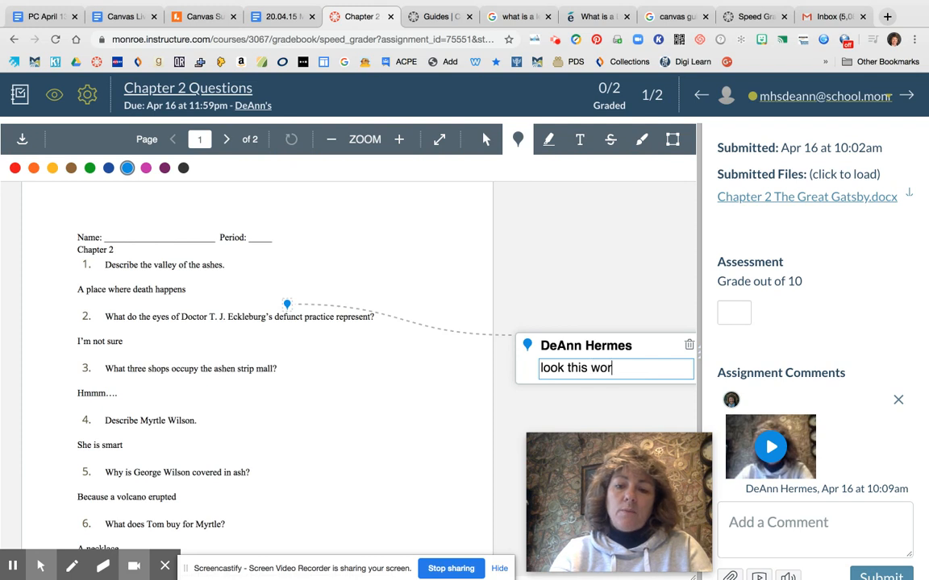
text(d up i)
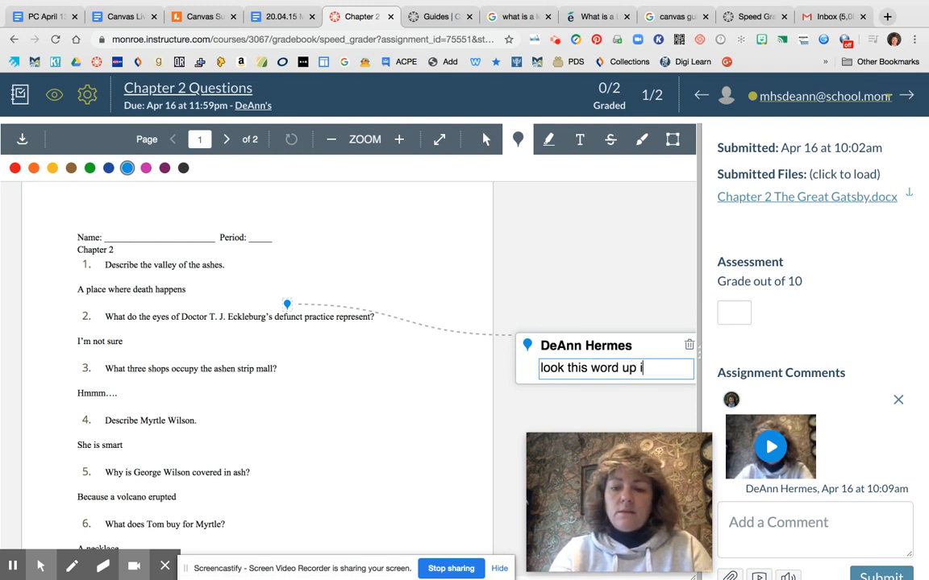
text(n the dictionary)
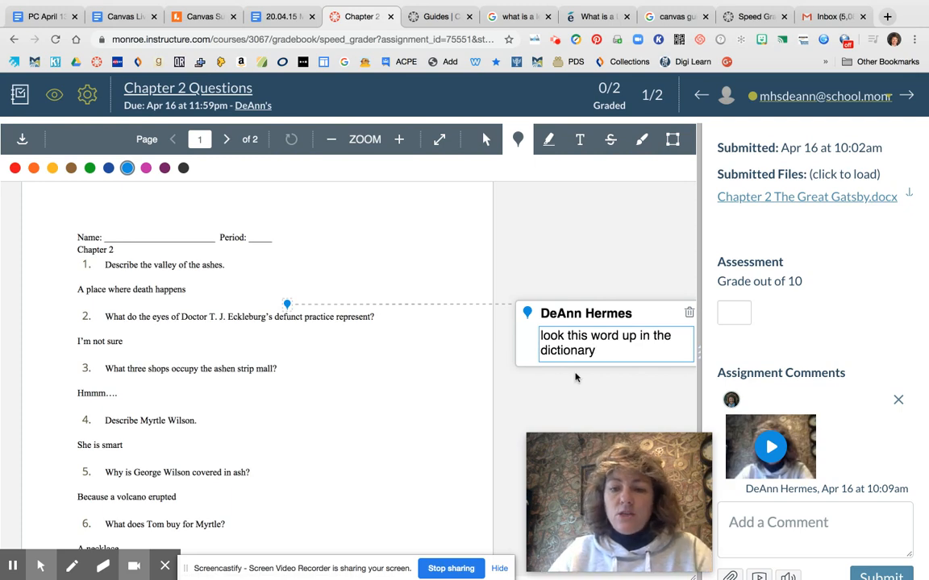
click(493, 354)
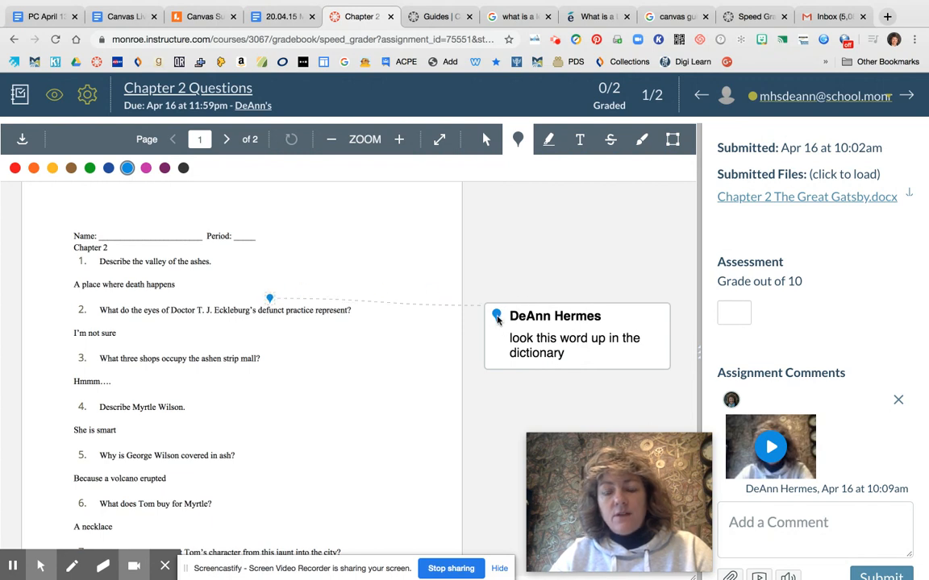
Highlight "occupy" in question 3 in green and attach the comment "lksdflk;ads;lfkj"
scroll(564, 262, down, 1)
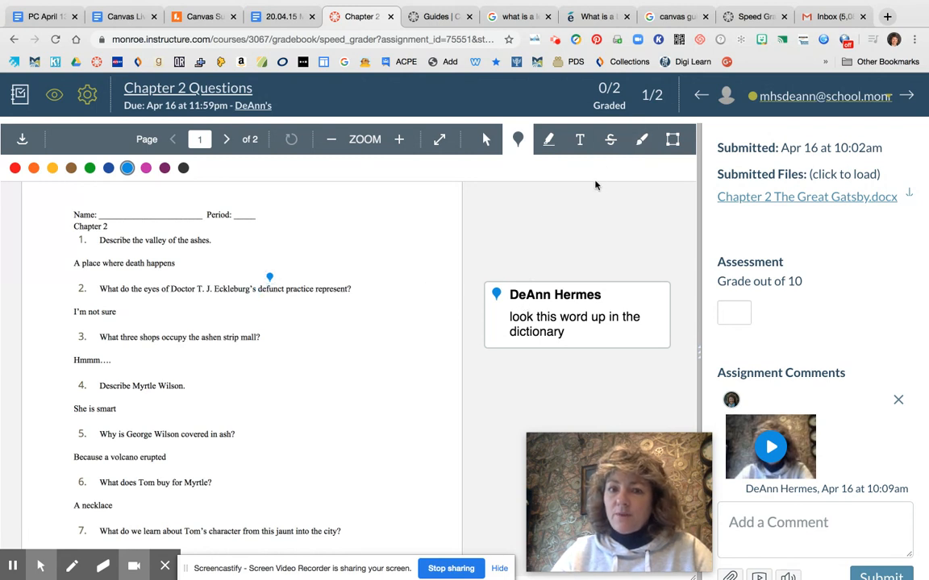
click(548, 139)
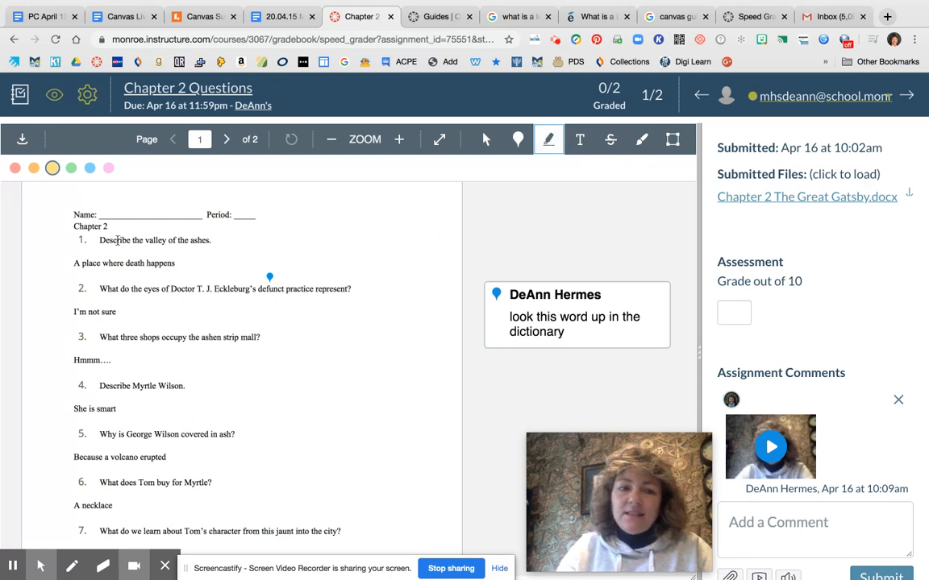
click(71, 167)
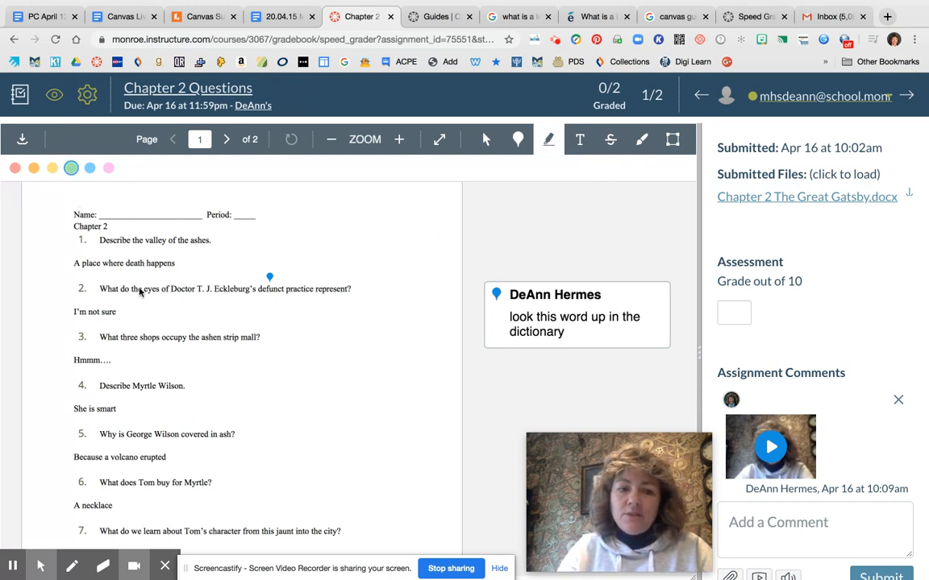
drag(164, 339, 187, 342)
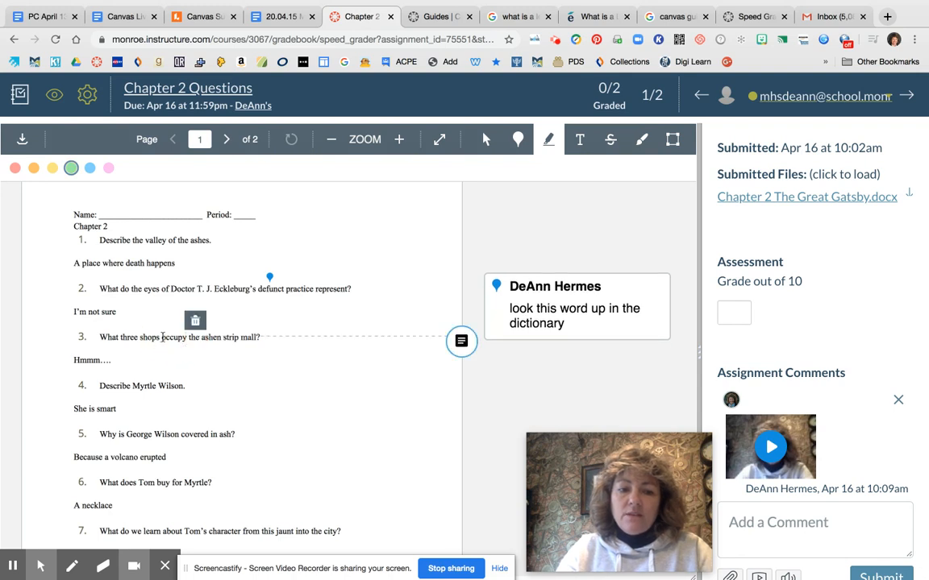
click(182, 338)
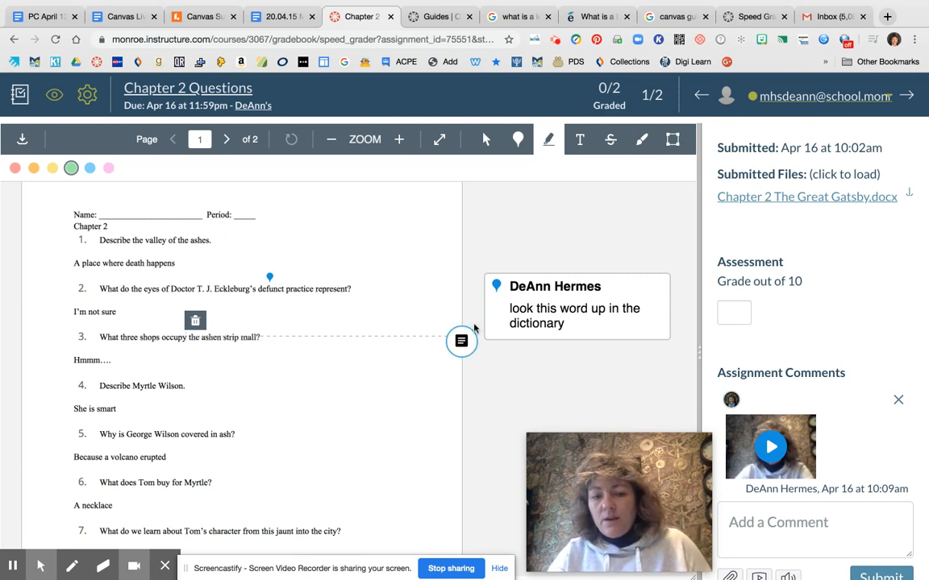
click(461, 341)
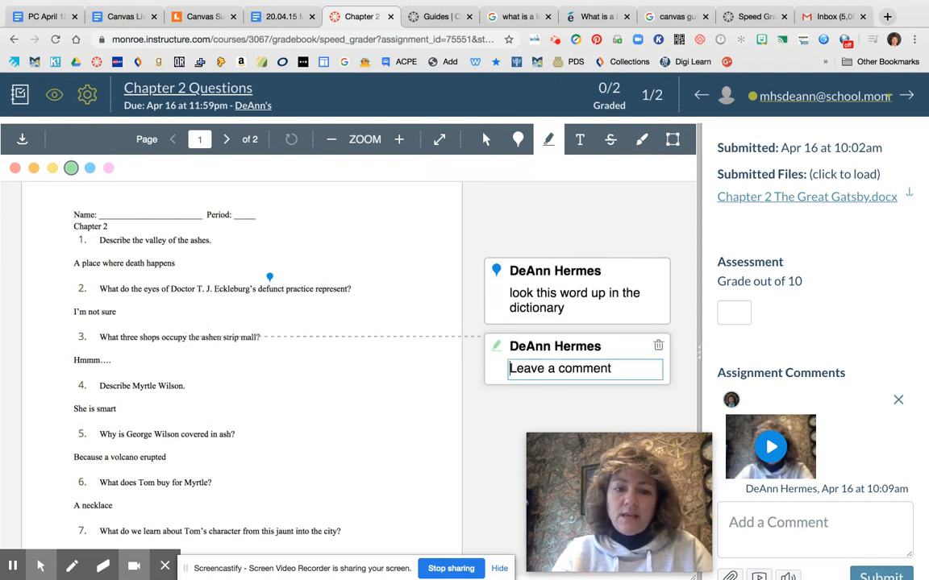
text(lksdflk;ads;lfkj)
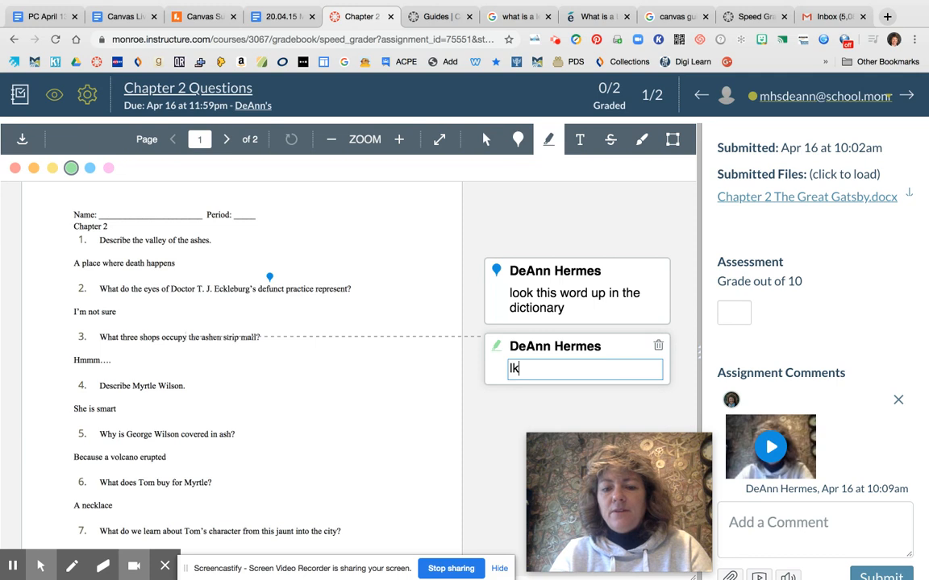
click(488, 440)
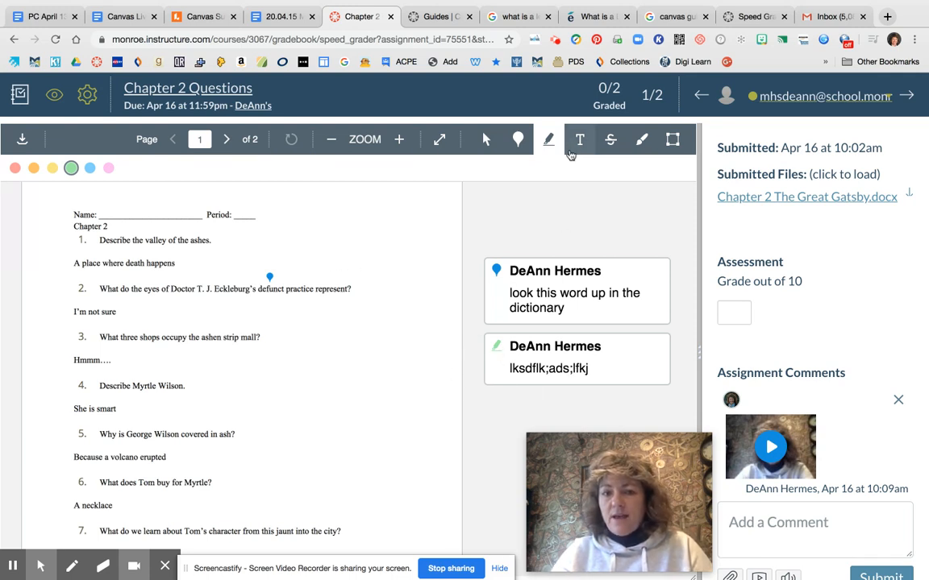
Add a small black free-text annotation reading ";alsdfj;laksdjf" in the page margin beside question 1
click(579, 139)
mouse_move(321, 222)
mouse_down()
mouse_move(373, 230)
mouse_move(389, 245)
mouse_up()
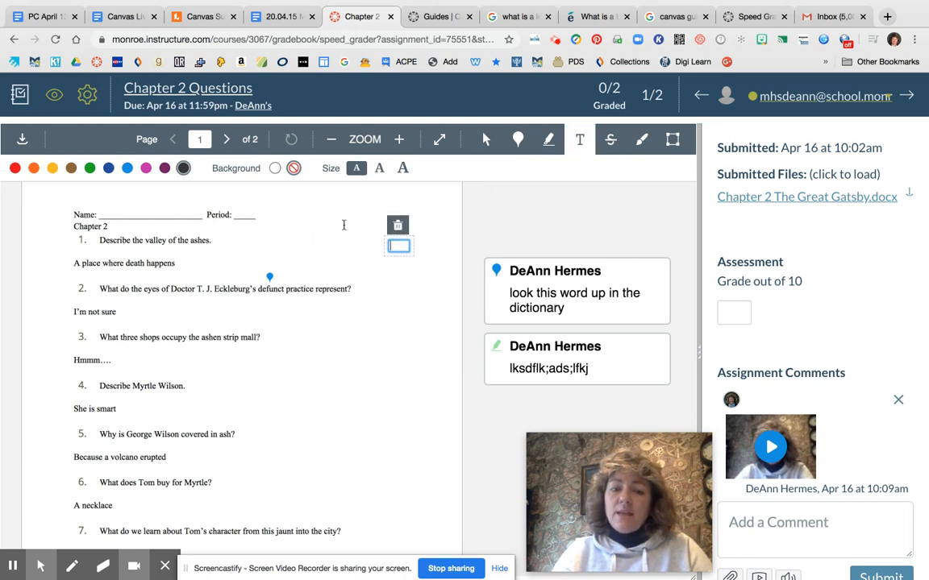
text(;alsdfj;laksdjf)
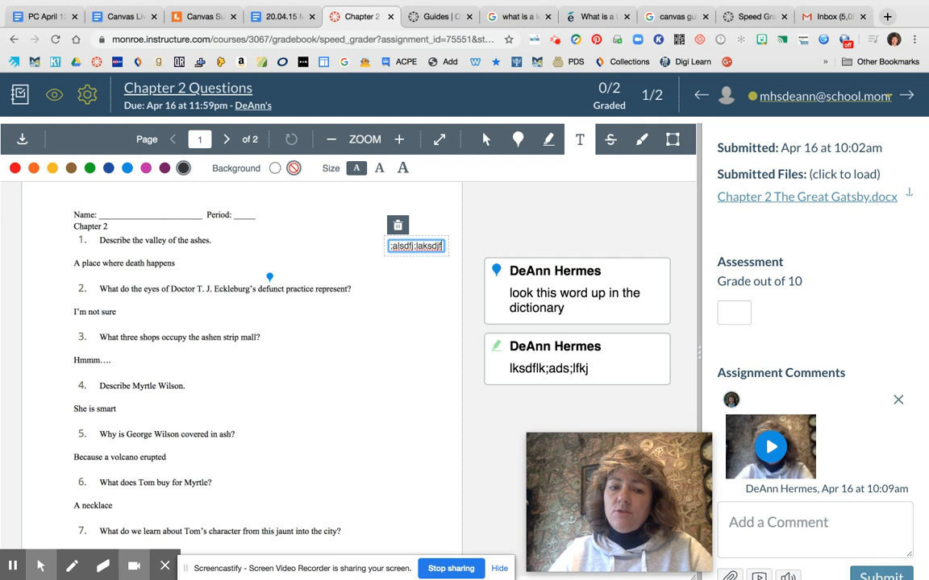
click(575, 144)
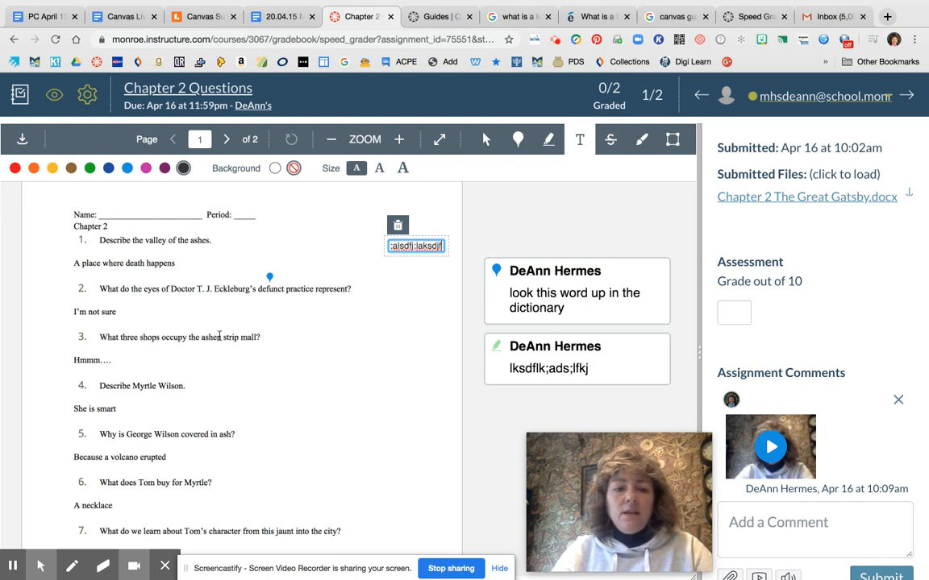
click(92, 361)
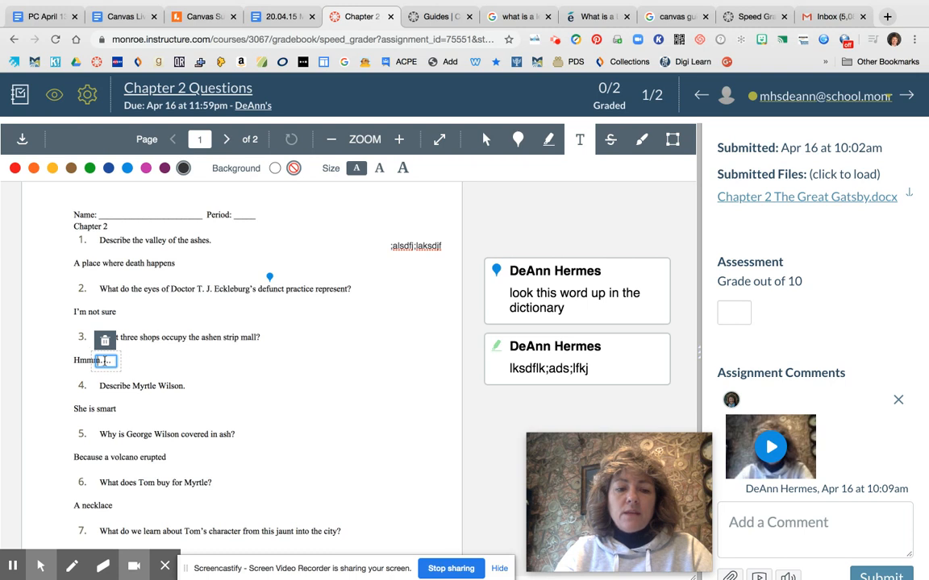
Strike out the "Hmmm" answer to question 3 in red and attach the comment "find a different fword choice"
click(611, 140)
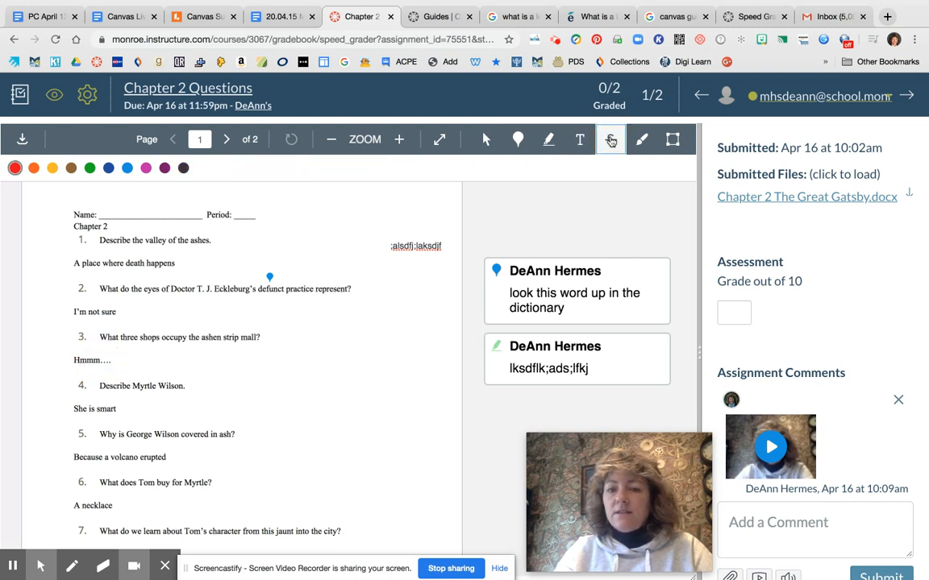
click(74, 360)
drag(74, 360, 111, 361)
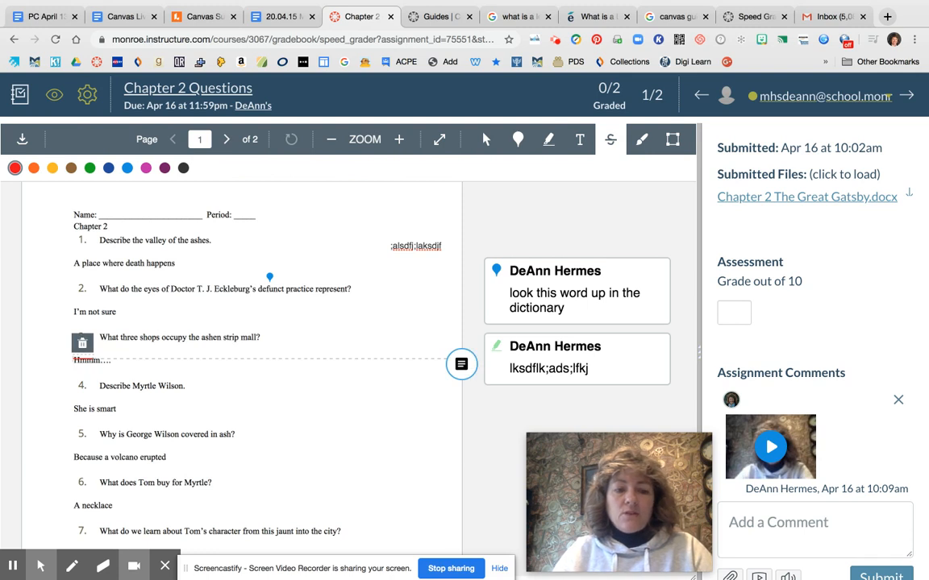
click(461, 364)
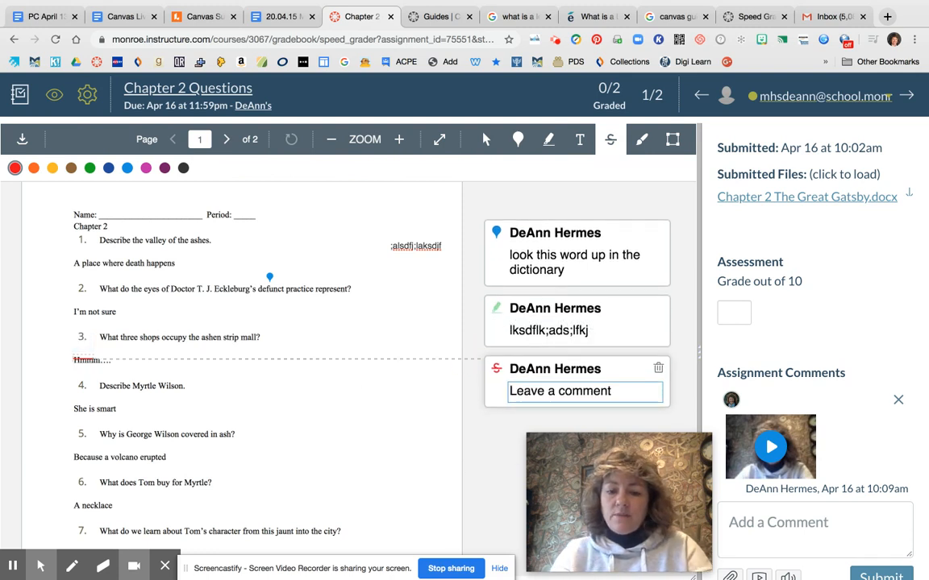
text(find)
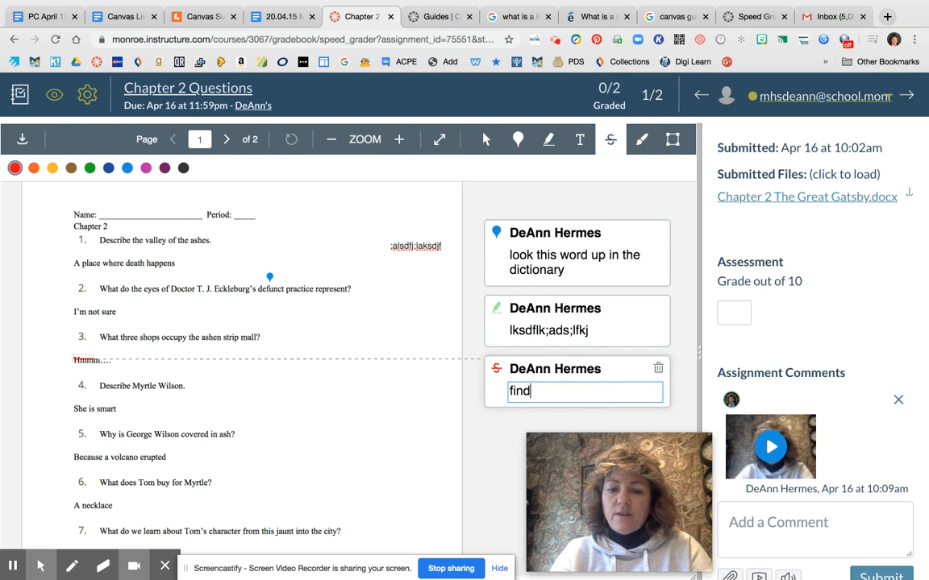
text( a d)
key(BackSpace)
text(a differe)
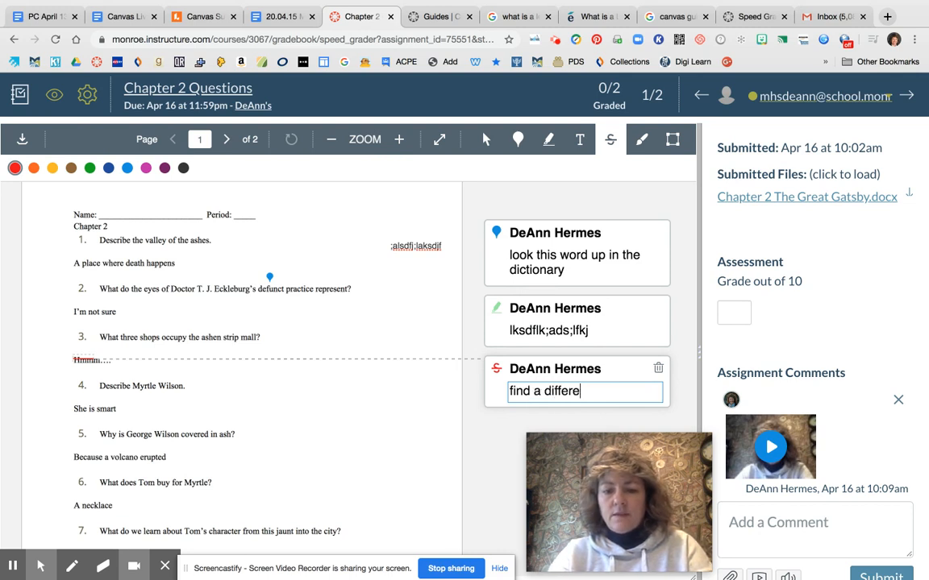
text(nt fword choice)
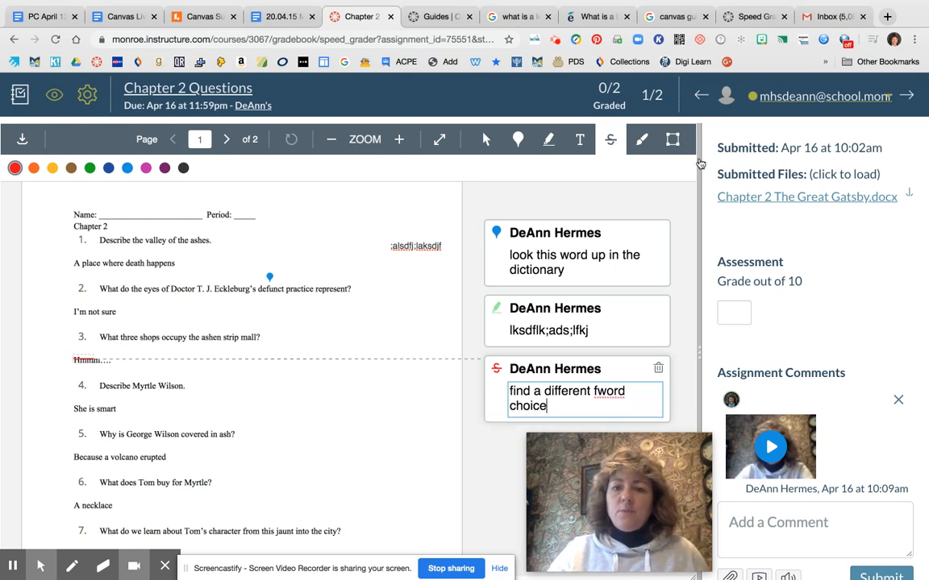
Draw a blue box annotation around questions 3 to 6 and attach the comment "aksv;nlsdvn"
click(646, 142)
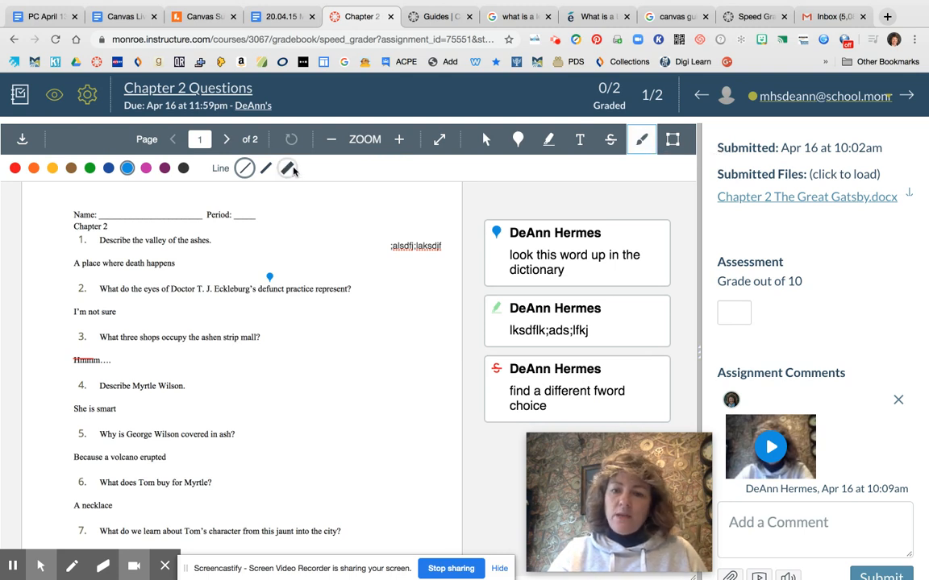
click(673, 139)
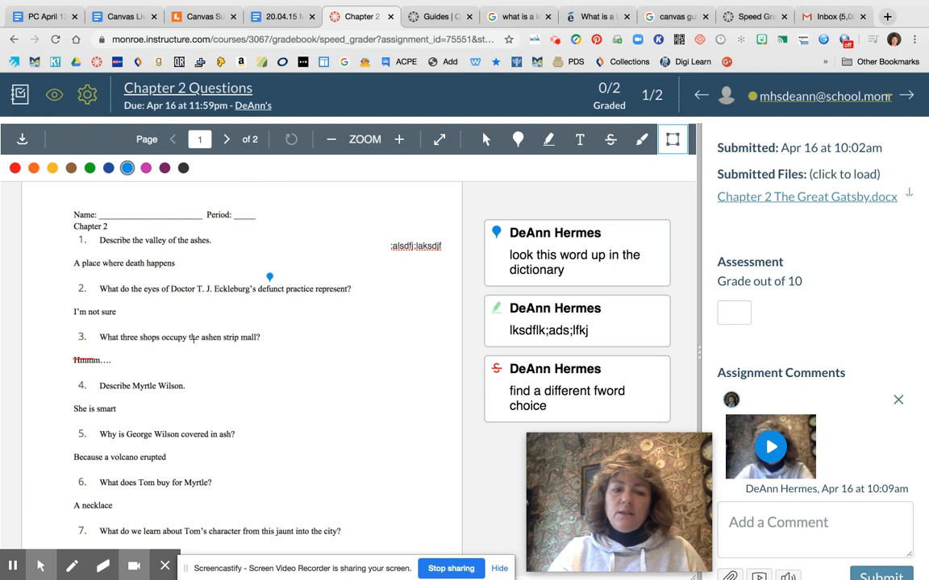
mouse_move(97, 333)
mouse_down()
mouse_move(268, 379)
mouse_move(280, 394)
mouse_move(276, 483)
mouse_up()
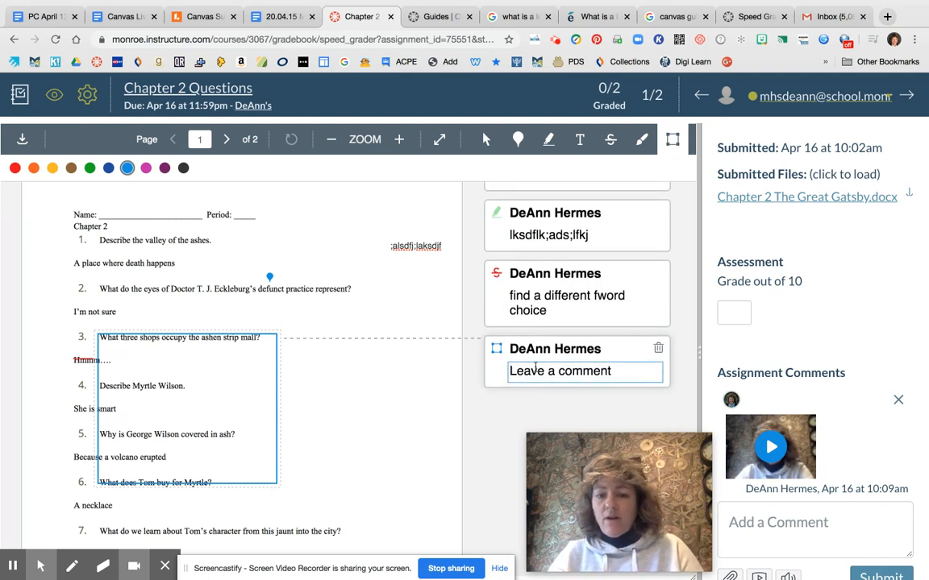
text(aksv;nlsdvn)
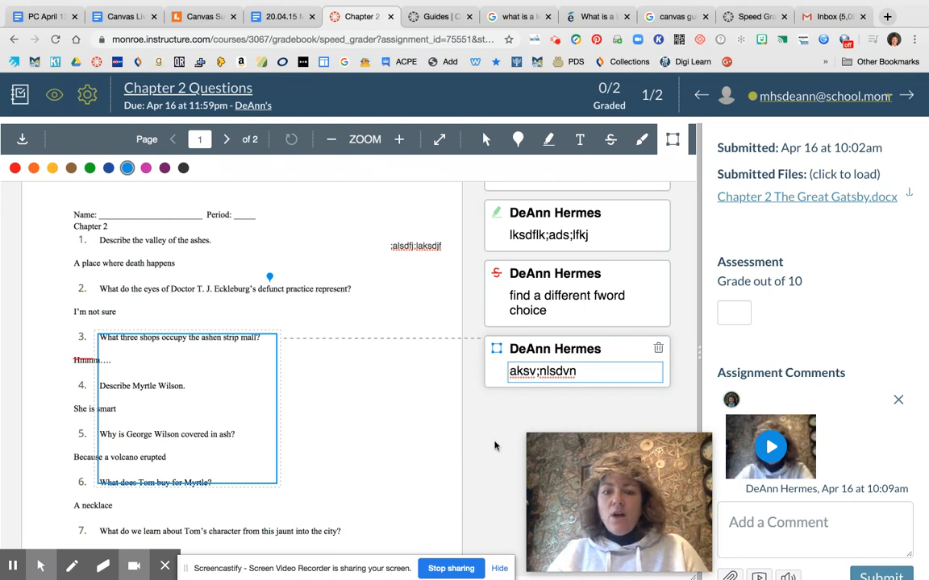
click(492, 445)
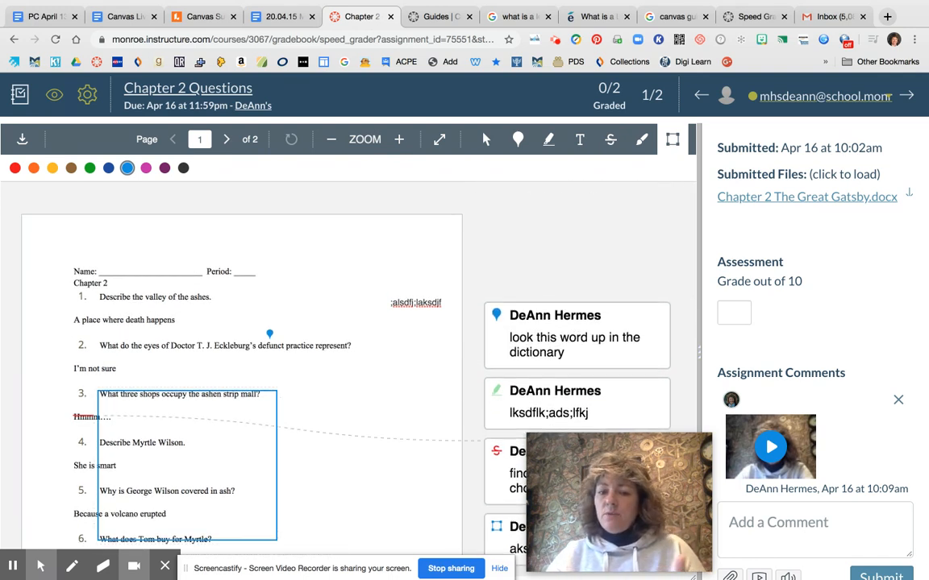
Set the student's assessment grade to 1 out of 10
scroll(471, 444, down, 2)
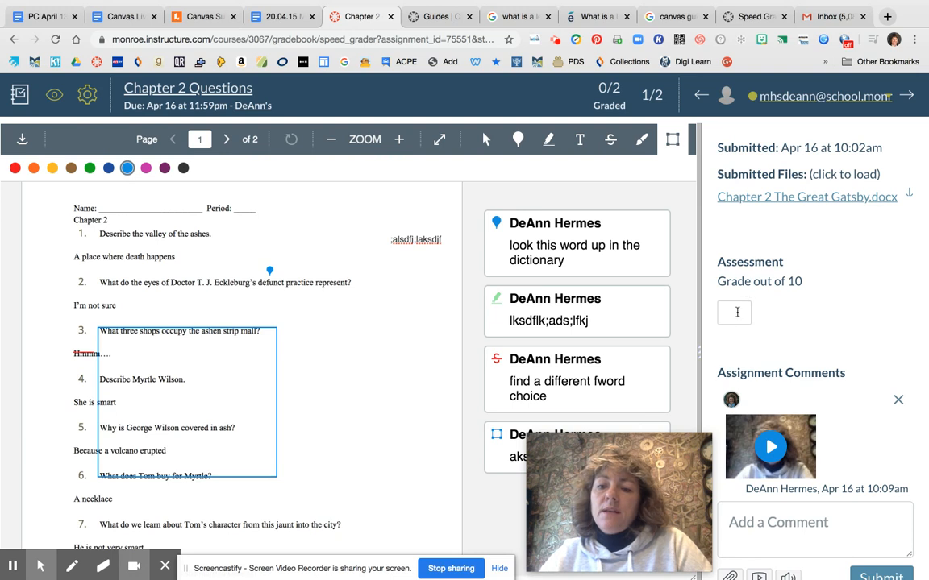
click(735, 312)
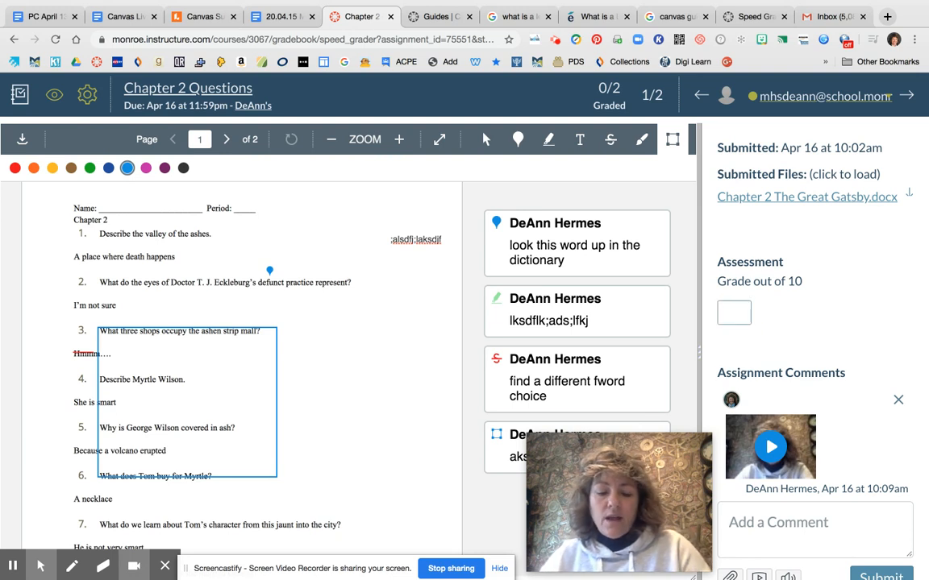
text(0)
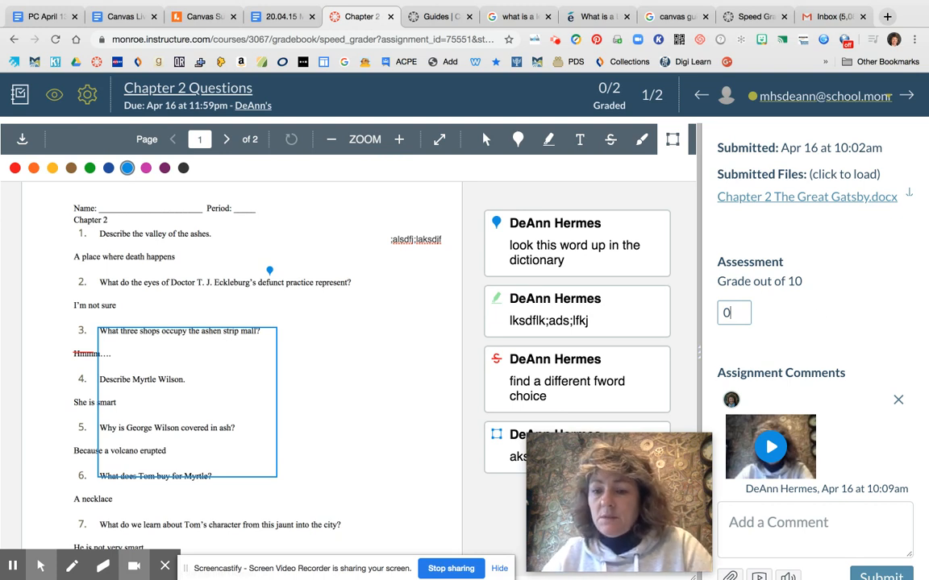
scroll(814, 322, down, 2)
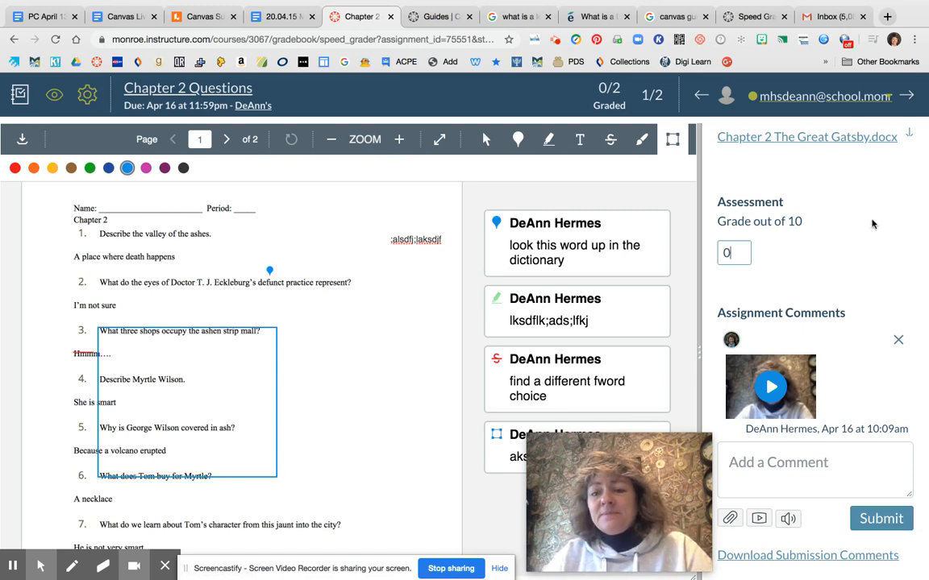
scroll(865, 241, down, 1)
scroll(794, 239, up, 1)
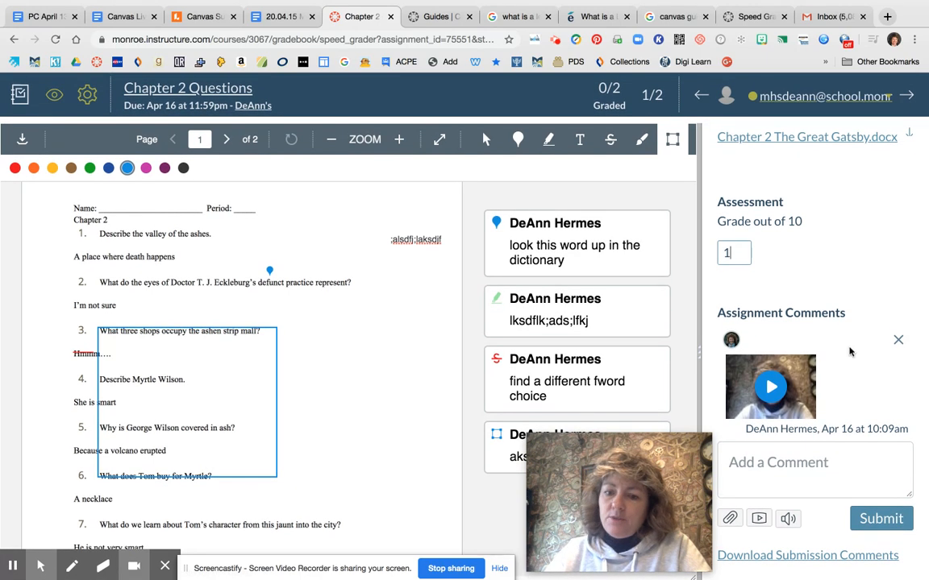
drag(672, 456, 629, 460)
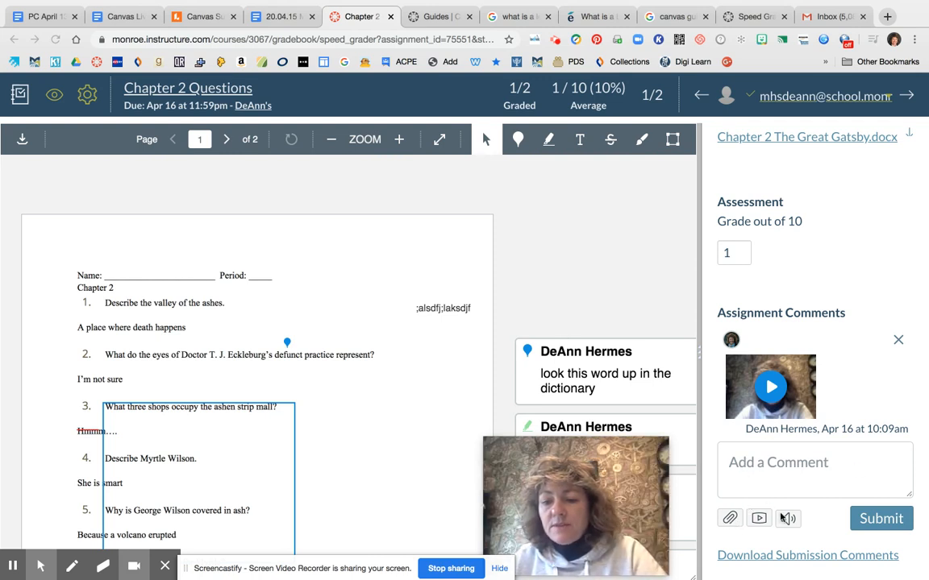
Examine the file attachment option for assignment comments and dismiss it without choosing a file
click(731, 519)
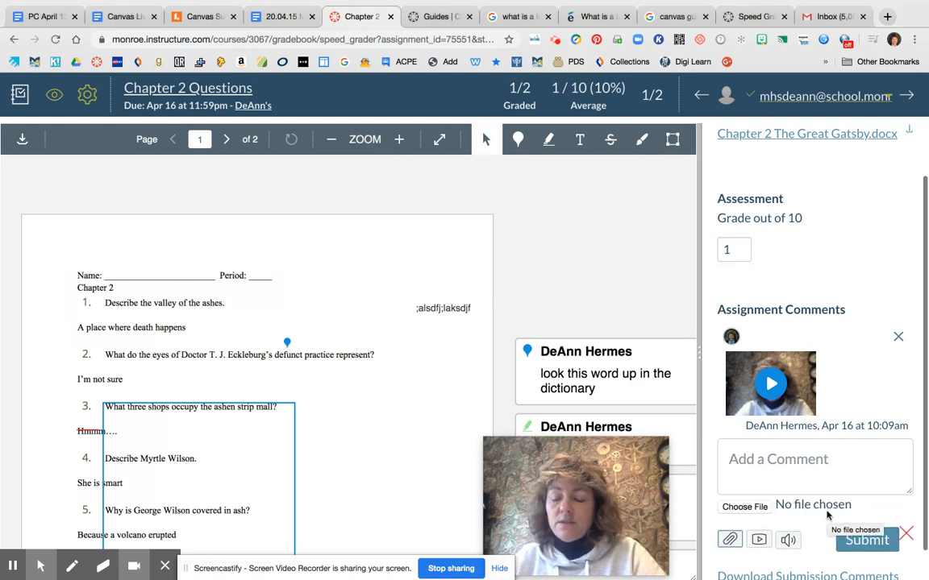
scroll(745, 468, down, 1)
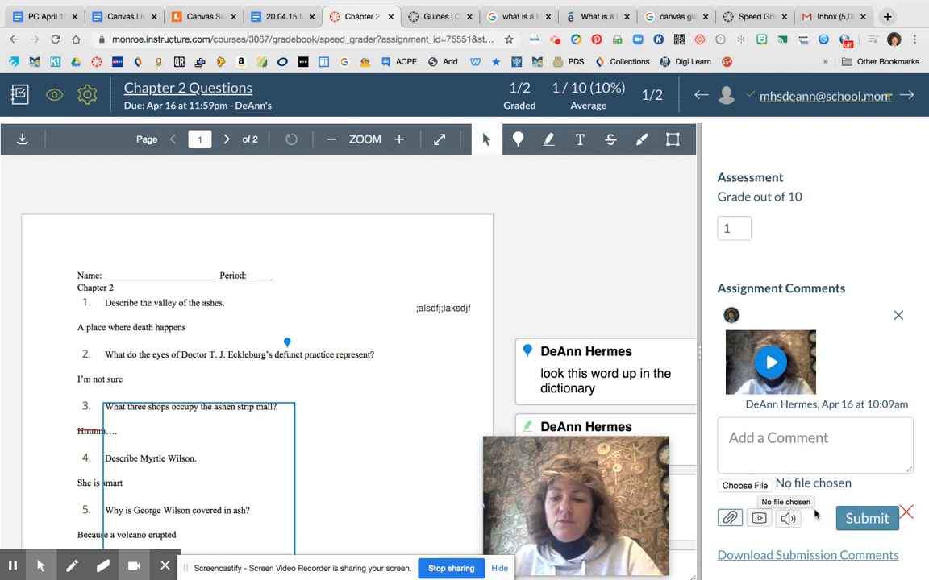
click(906, 513)
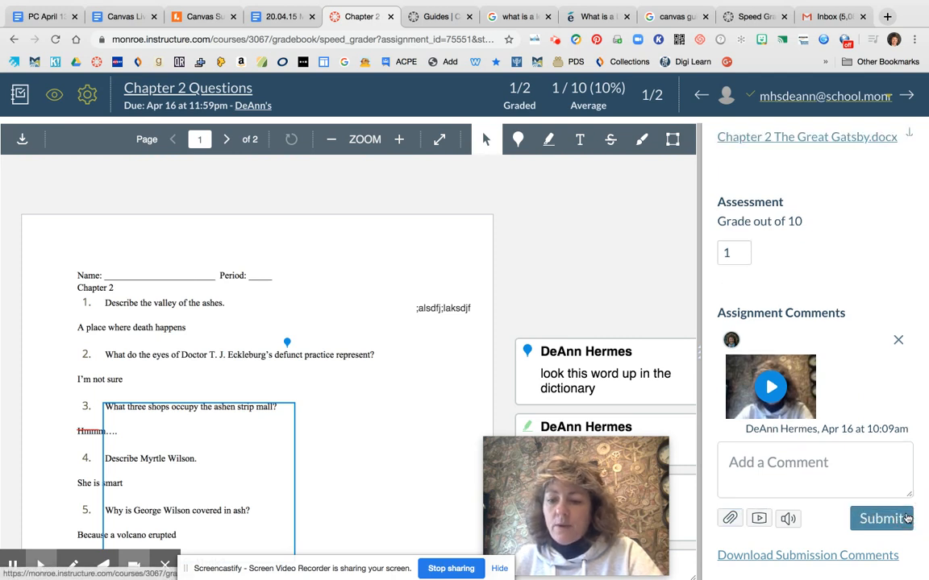
Open the media comment recorder, move its dialog to show the whole camera preview, and display the audio and video upload choices
click(757, 519)
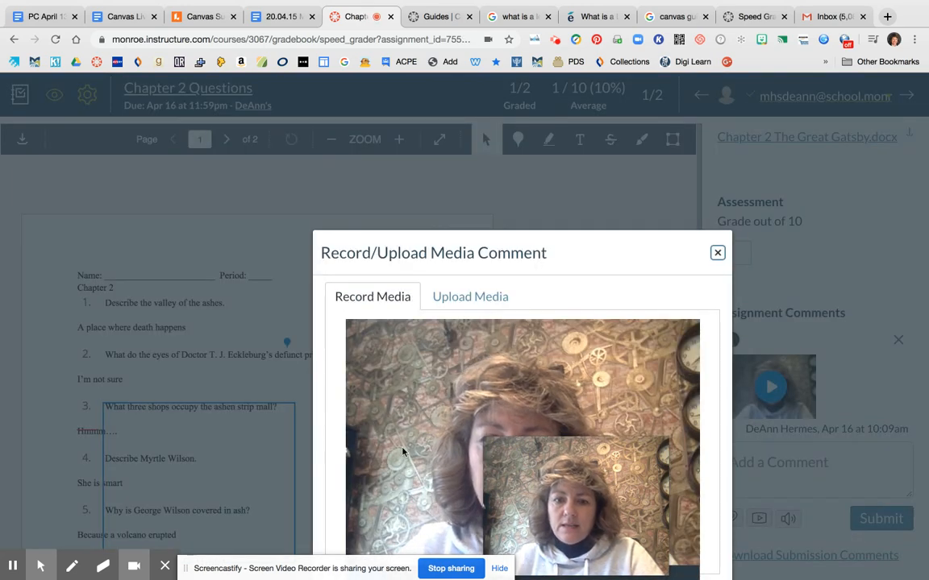
drag(593, 258, 369, 146)
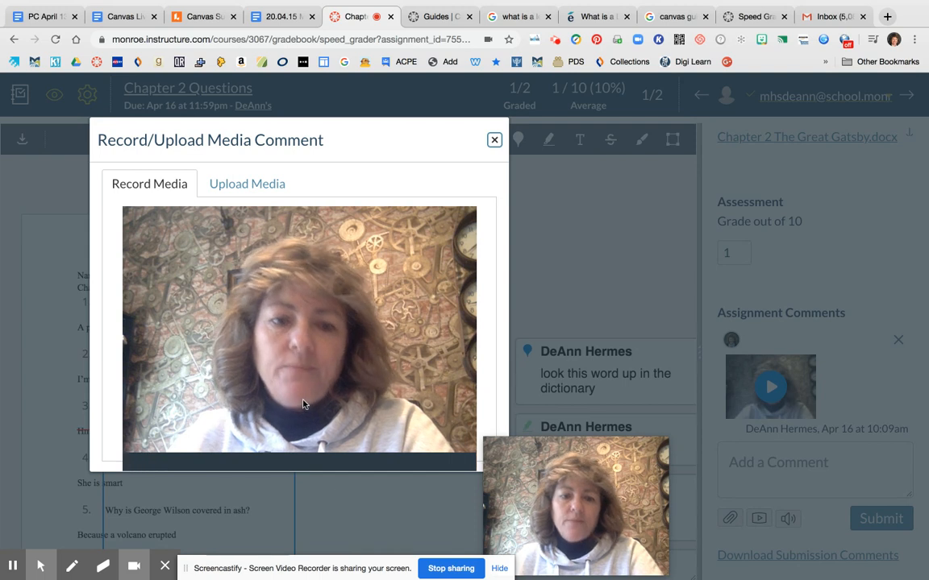
click(243, 183)
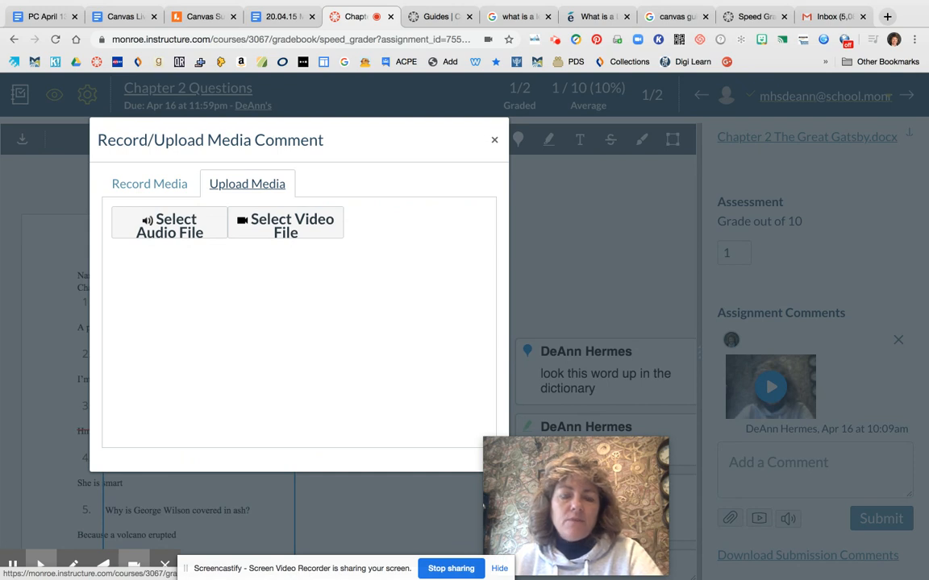
Dismiss the media comment recorder without recording or uploading, and open and close the existing video comment
click(298, 233)
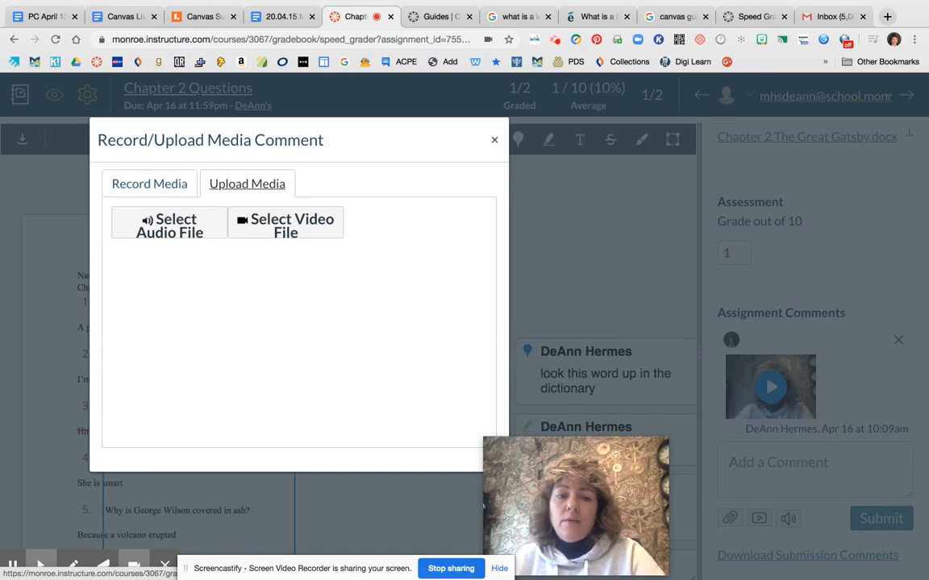
click(149, 184)
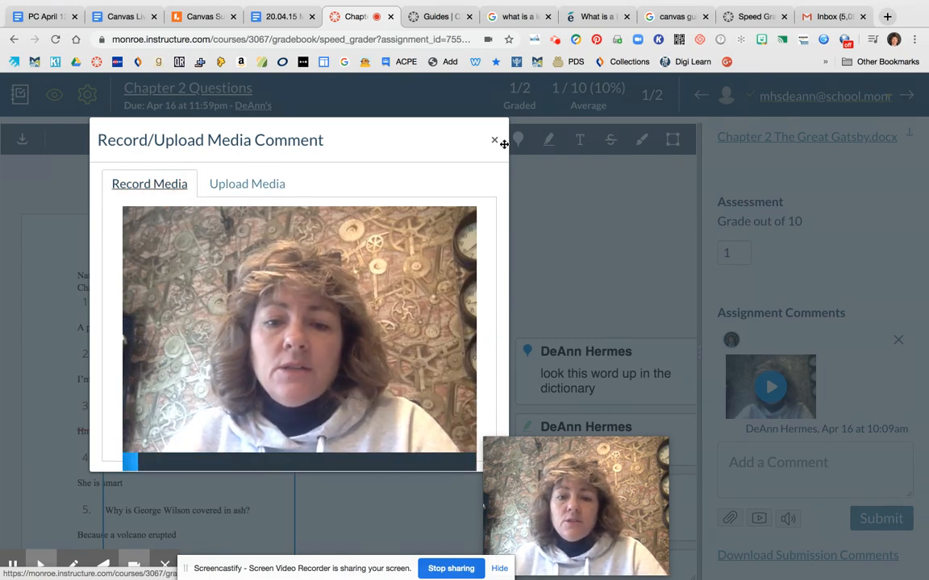
click(494, 140)
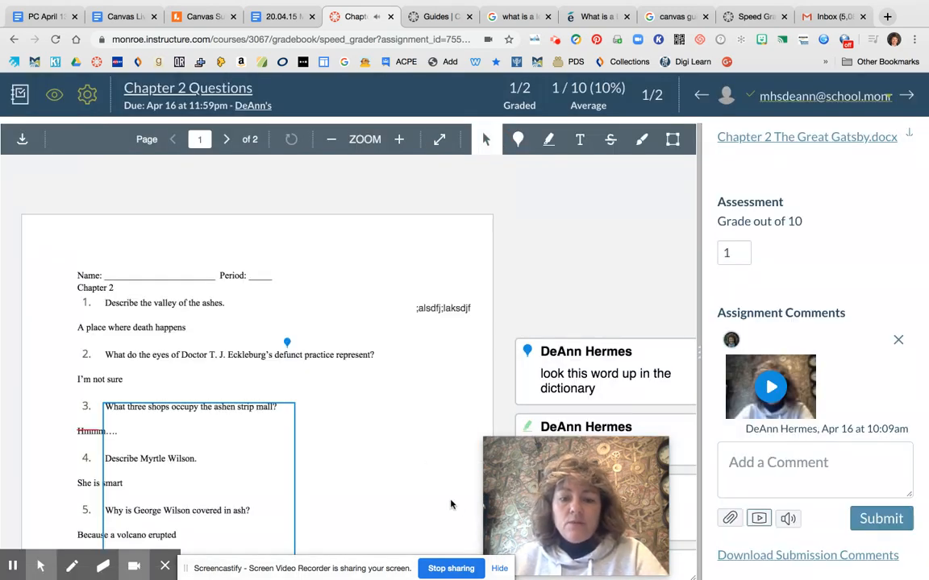
click(770, 387)
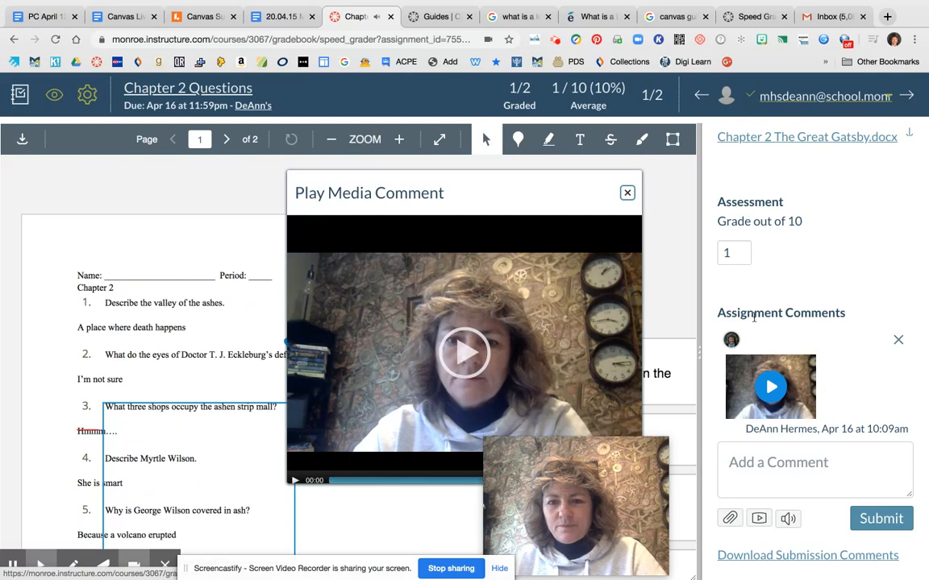
click(628, 193)
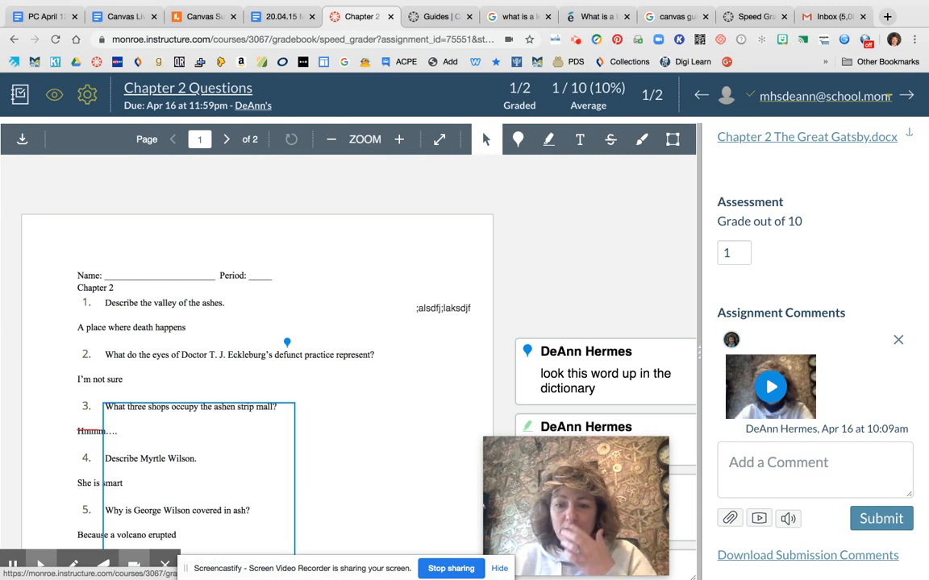
click(789, 468)
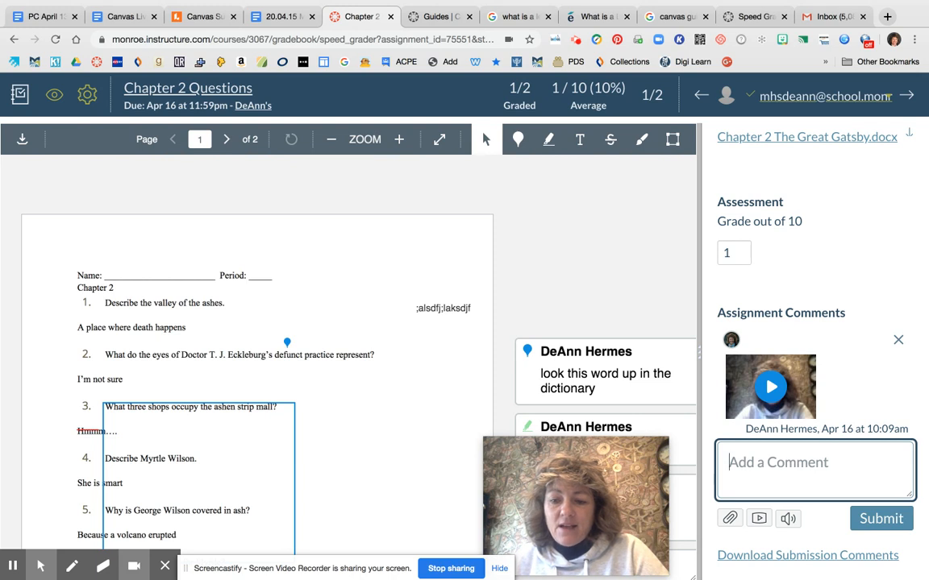
text(k;aksfkj;)
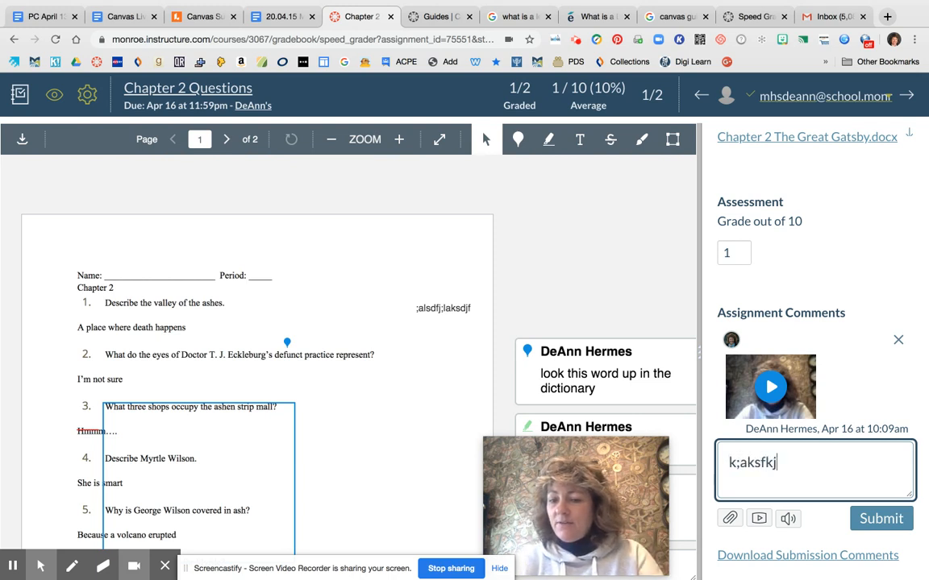
key(BackSpace)
key(BackSpace)
key(BackSpace)
key(BackSpace)
key(BackSpace)
key(BackSpace)
key(BackSpace)
key(BackSpace)
key(BackSpace)
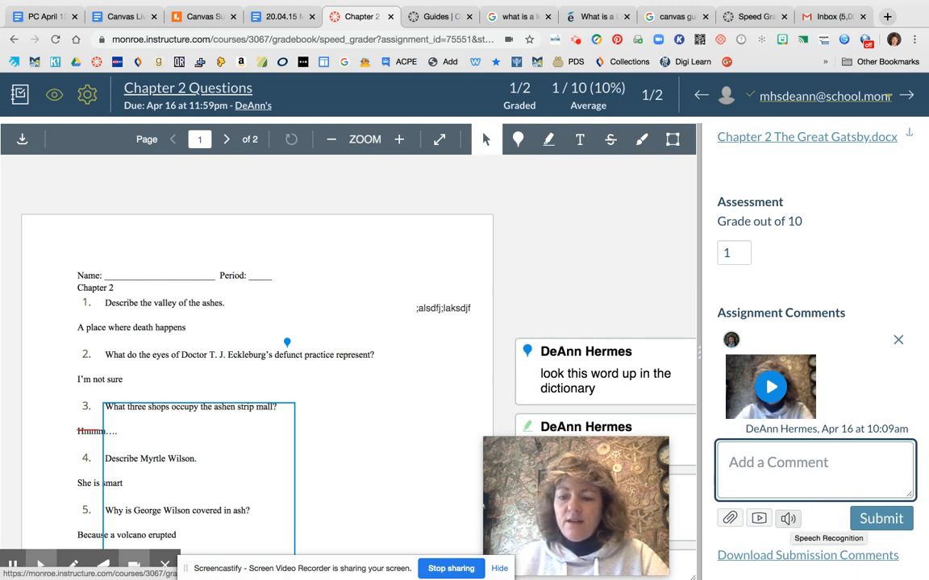
Dictate a speech-to-text comment telling the student to listen to the audio version of chapter 2 and redo the work, and submit it
click(787, 519)
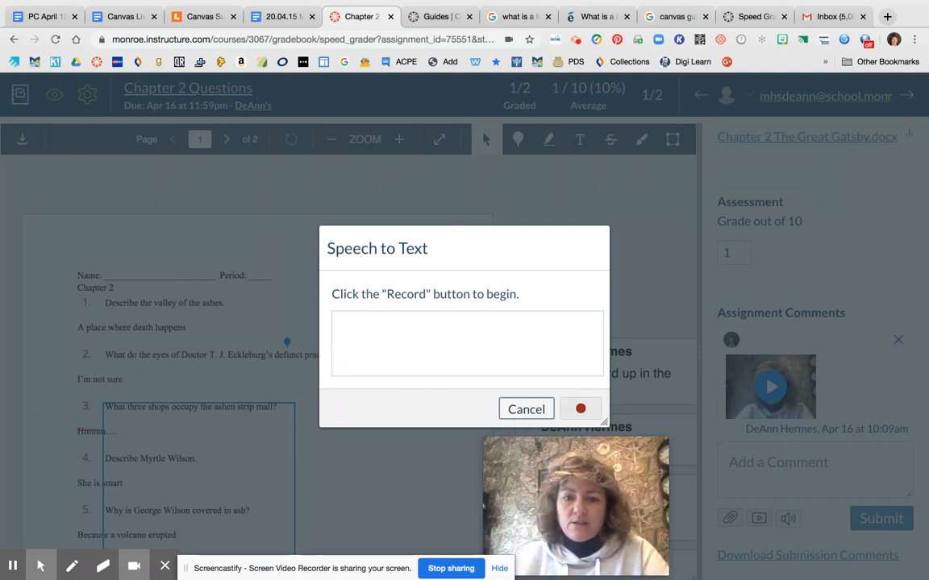
click(582, 409)
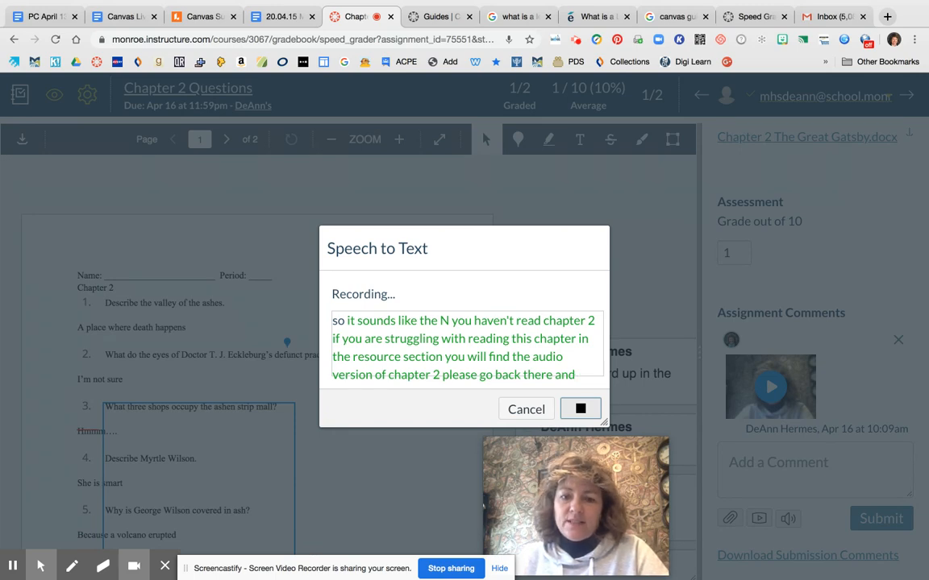
click(581, 408)
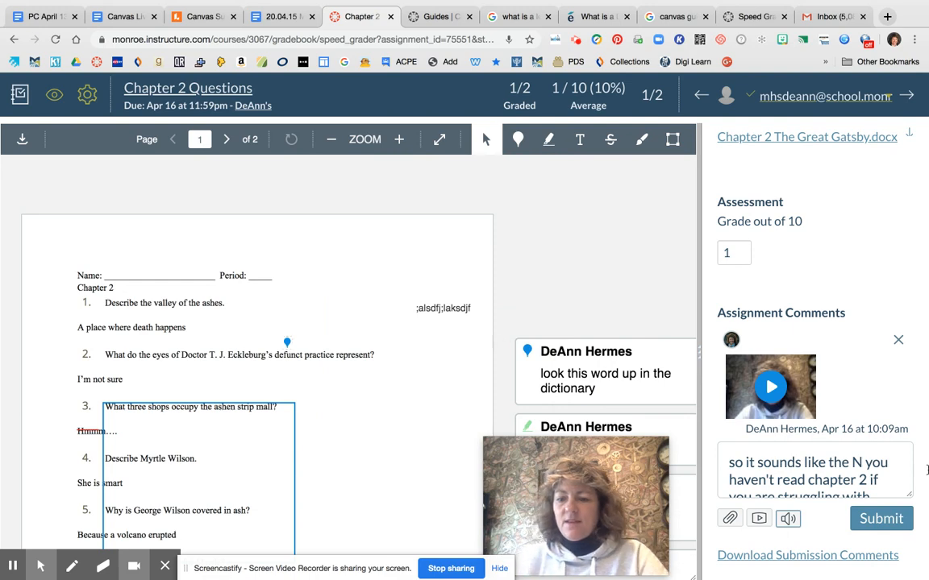
scroll(873, 477, down, 1)
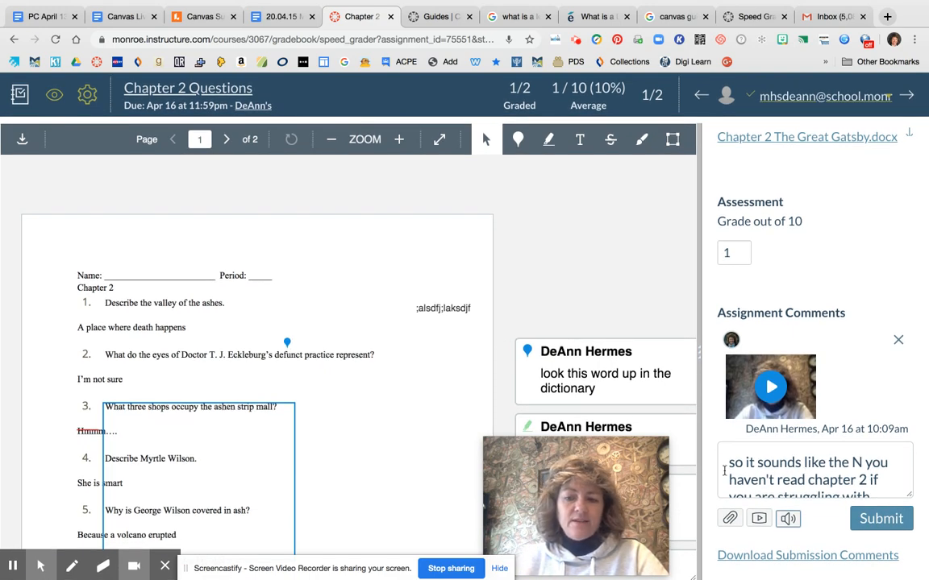
click(870, 520)
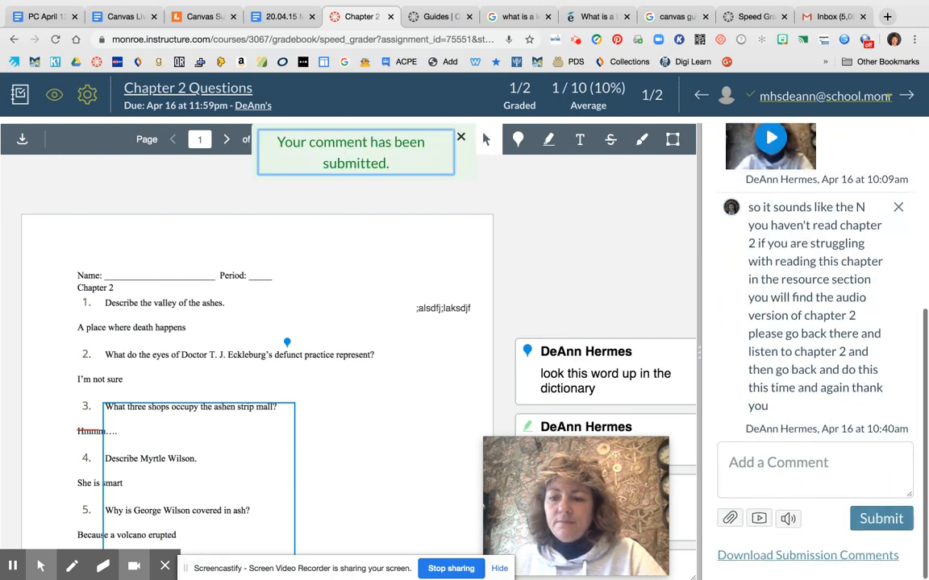
Review the video and dictated text comments together with the grade for this submission
scroll(864, 292, up, 1)
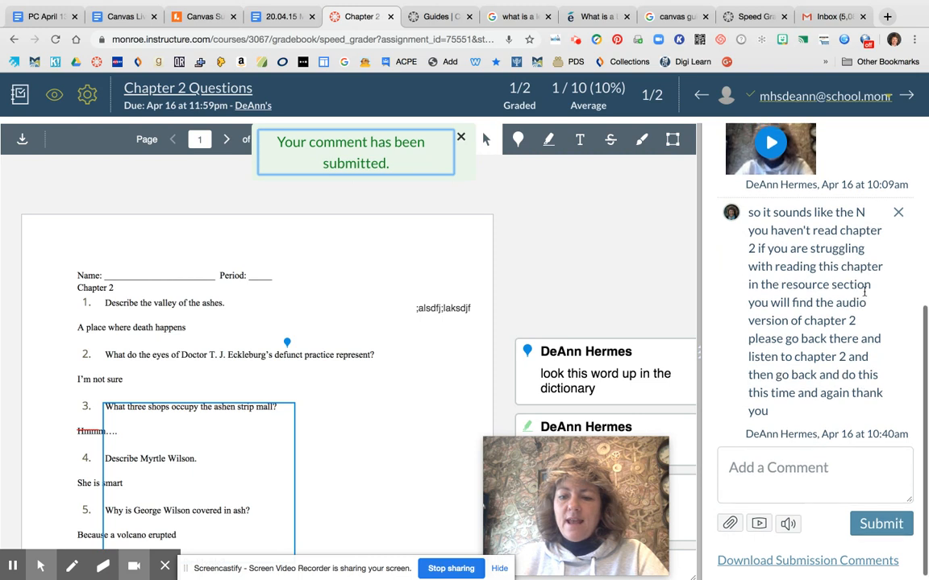
scroll(864, 292, up, 3)
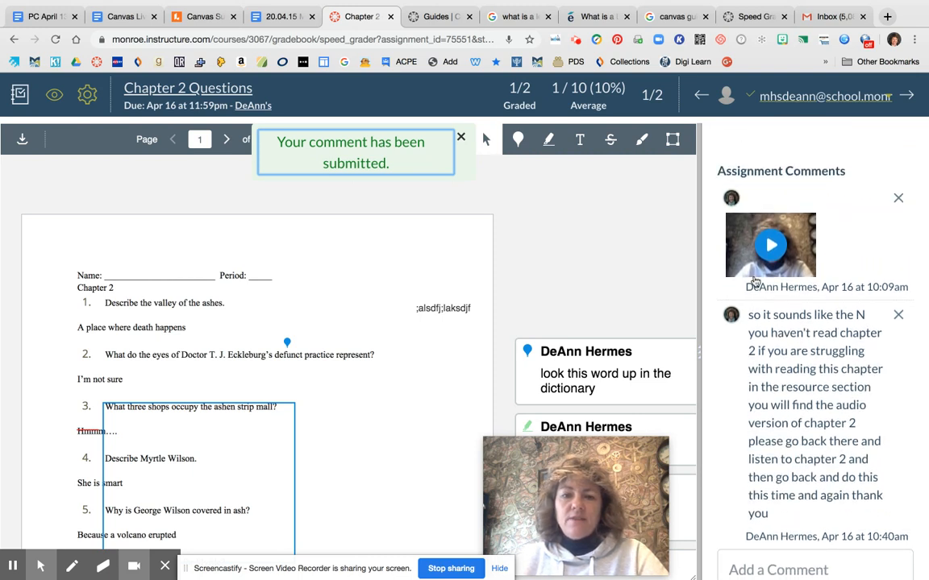
scroll(829, 431, down, 2)
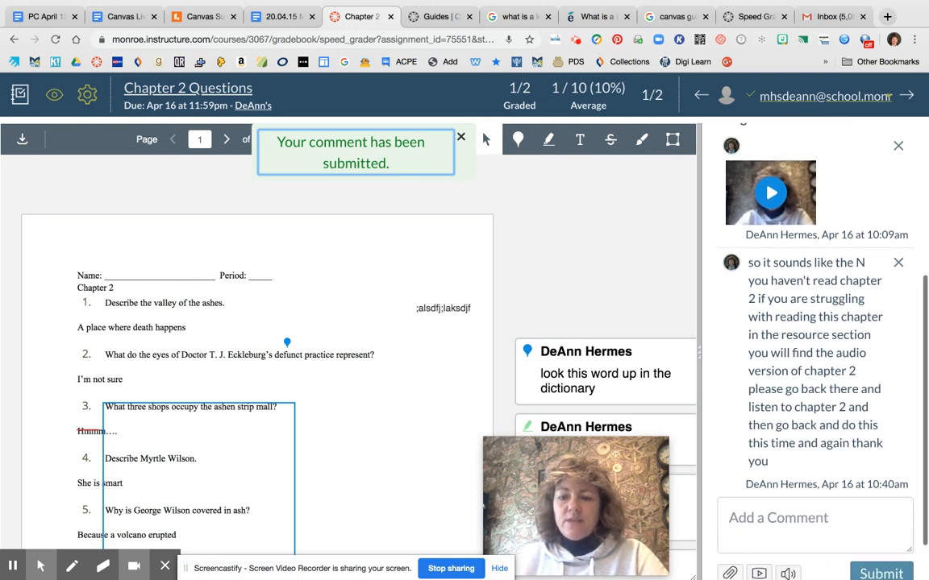
scroll(814, 435, down, 2)
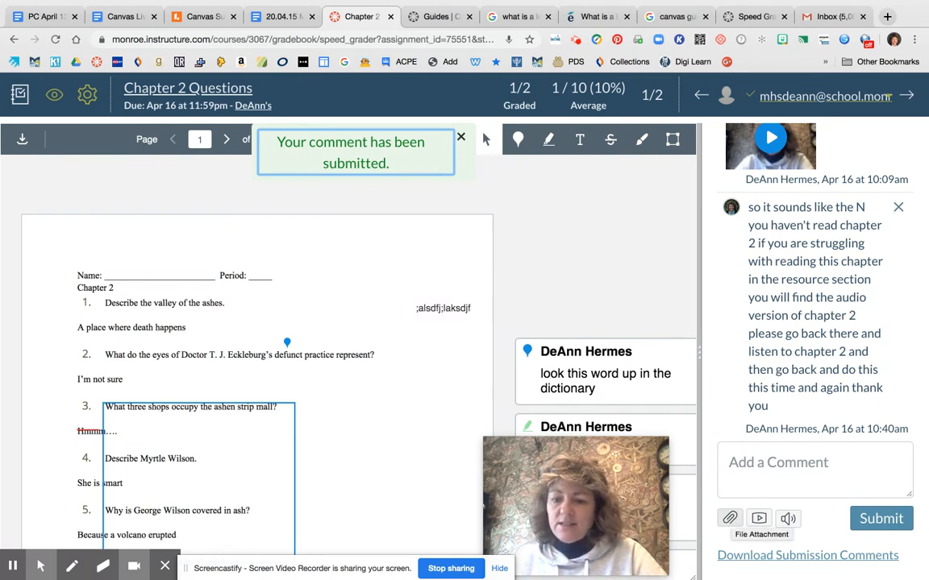
scroll(730, 516, up, 5)
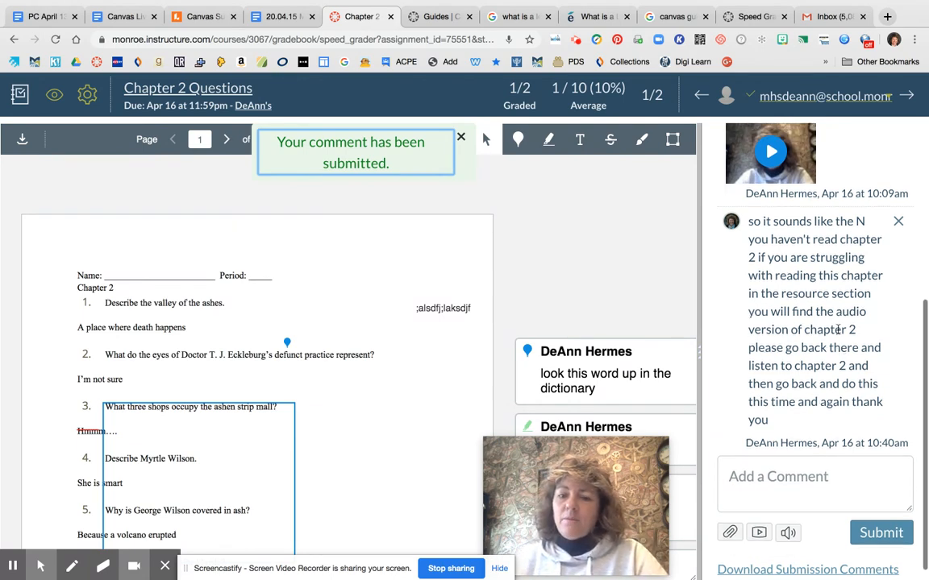
scroll(815, 355, up, 2)
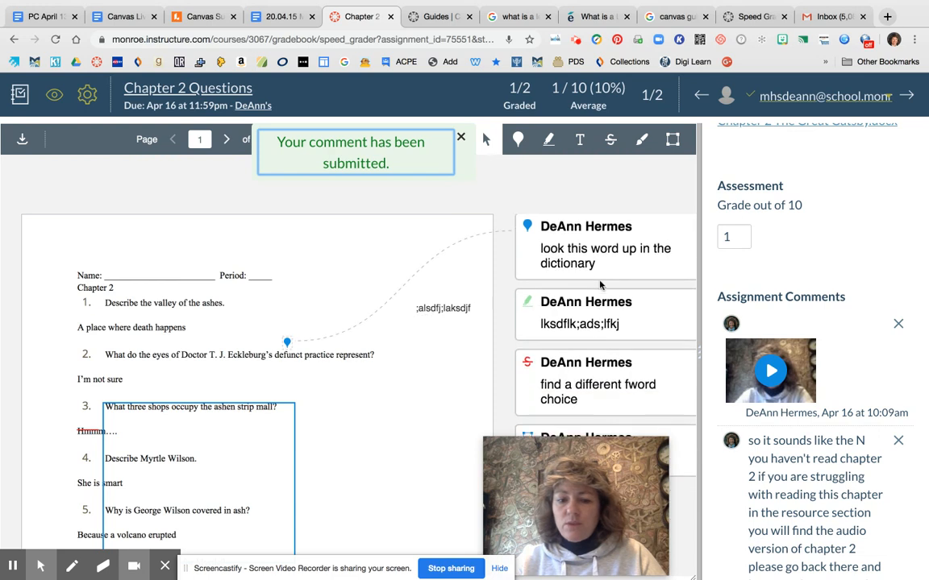
Go to Test Student, who has no submission, and set the assessment grade to 0 out of 10
click(910, 95)
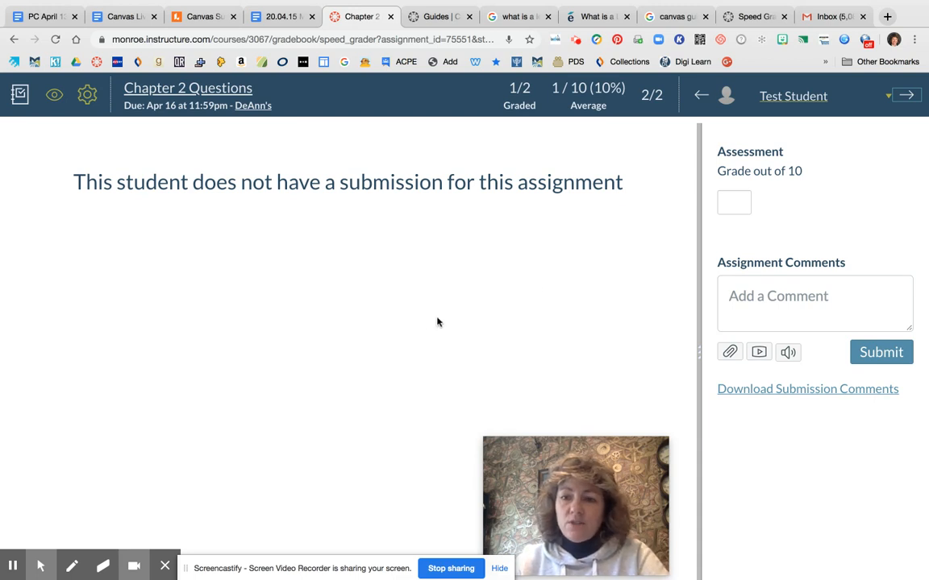
click(731, 204)
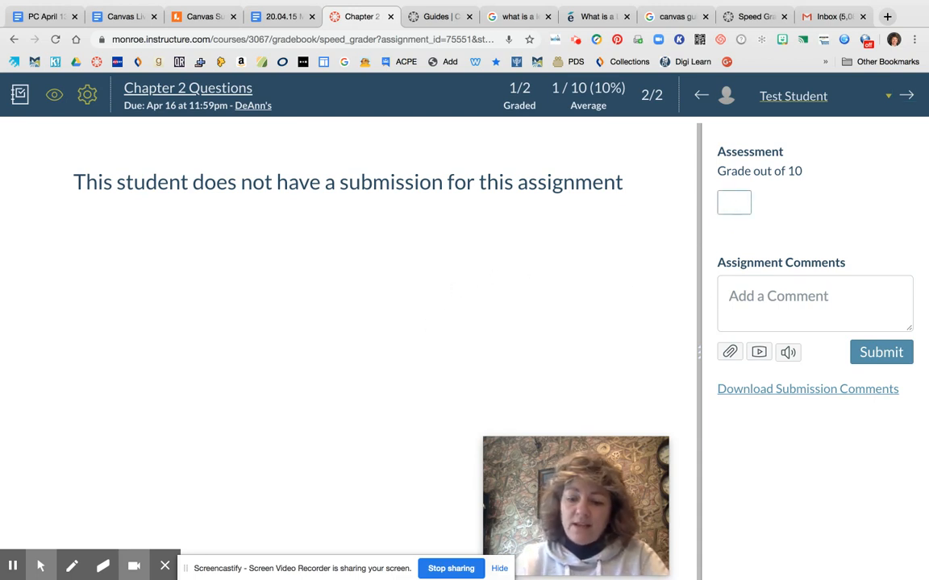
text(0)
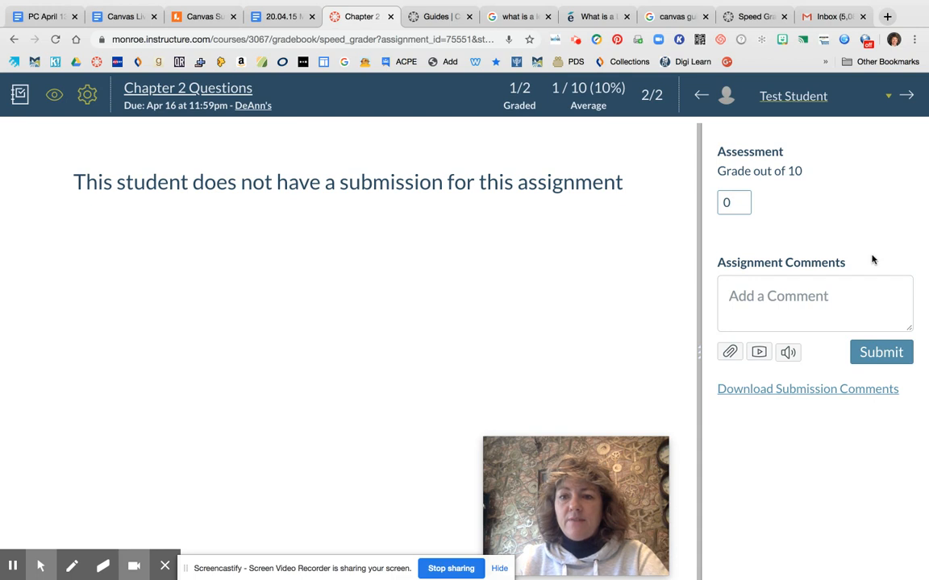
click(881, 355)
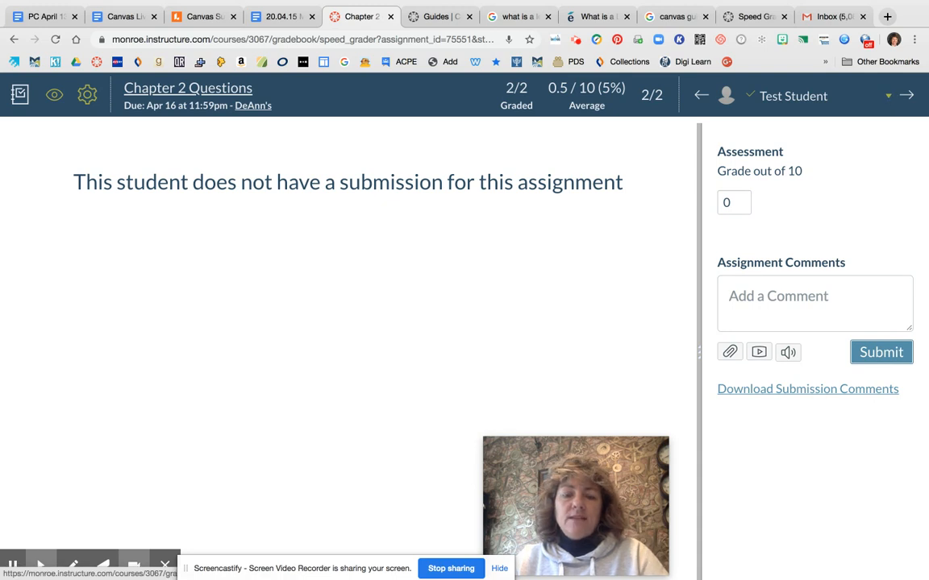
Revisit the previous student's graded submission, and switch the course grades from Learning Mastery to the Gradebook view
click(701, 95)
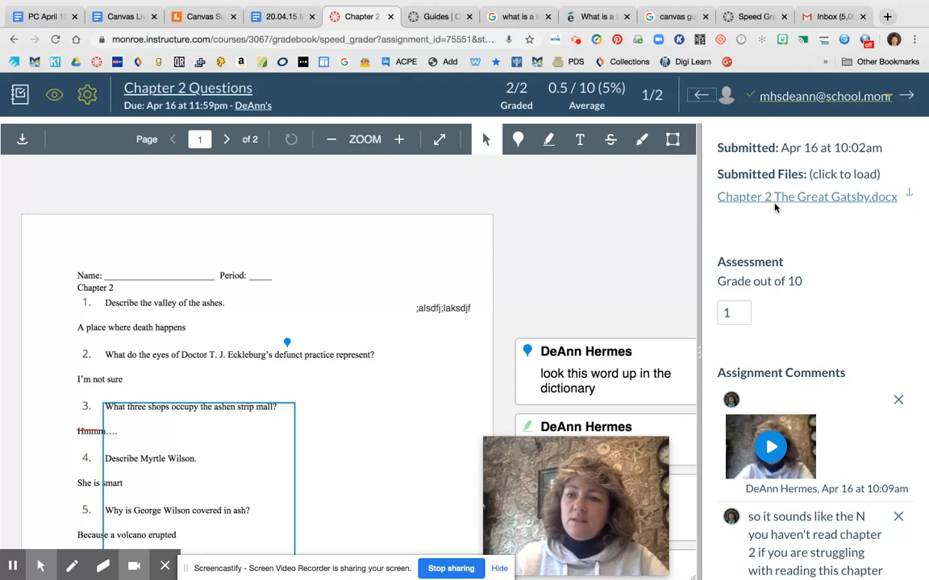
click(906, 95)
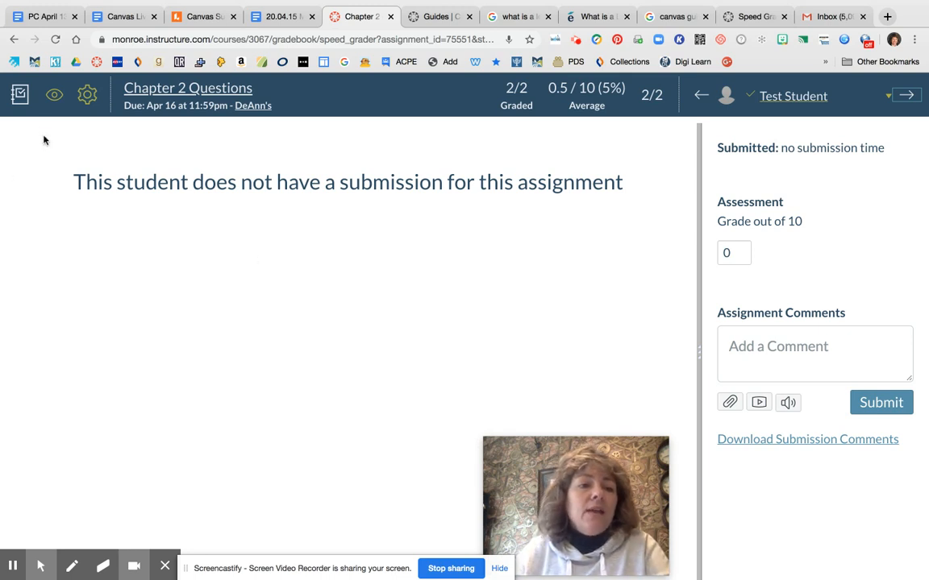
click(19, 95)
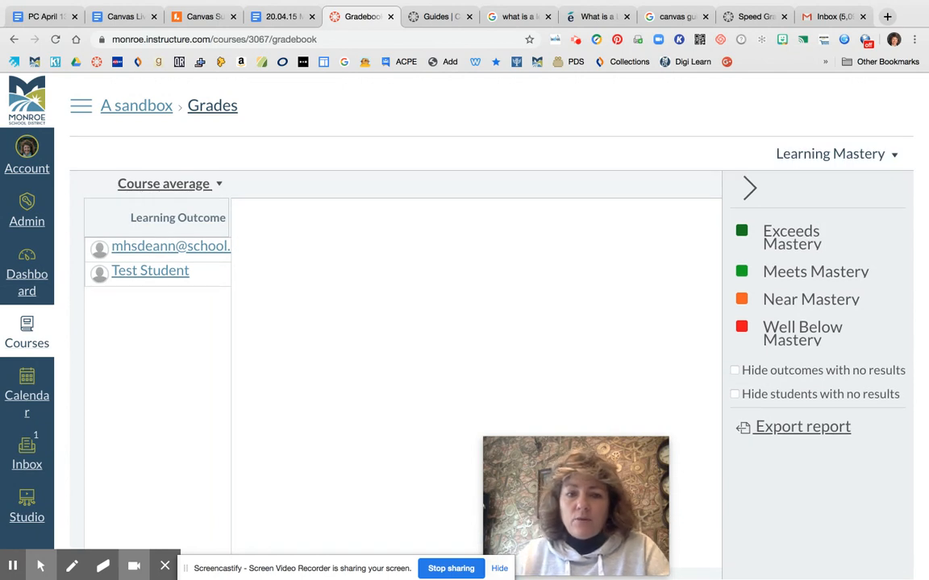
click(891, 154)
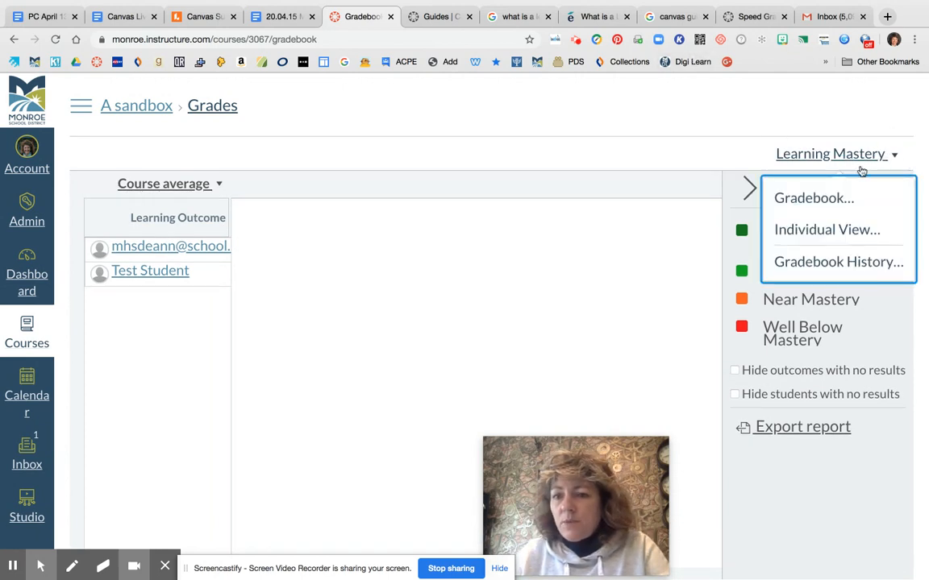
click(838, 194)
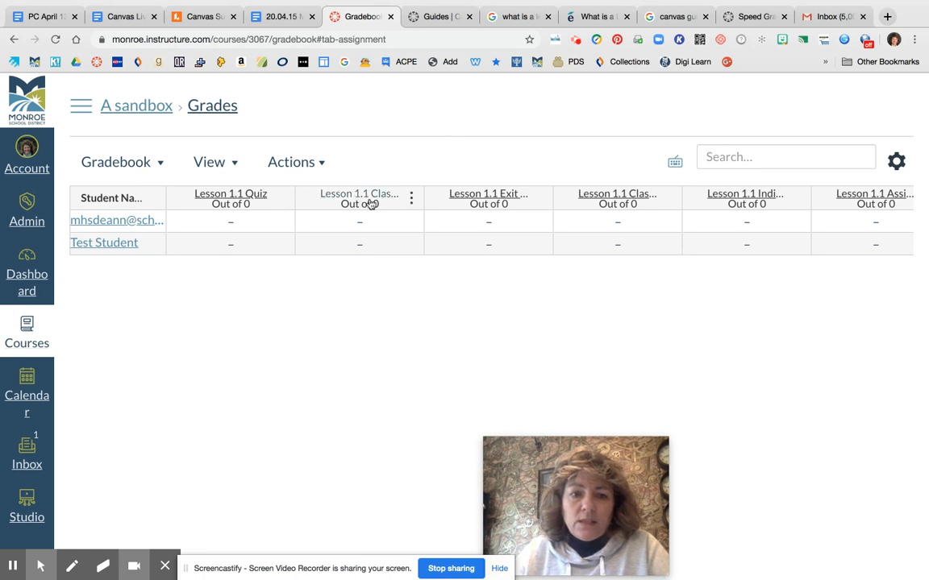
Examine both students' grades across the assignment columns, including Chapter 2 Questions
scroll(508, 213, right, 1)
scroll(508, 213, right, 5)
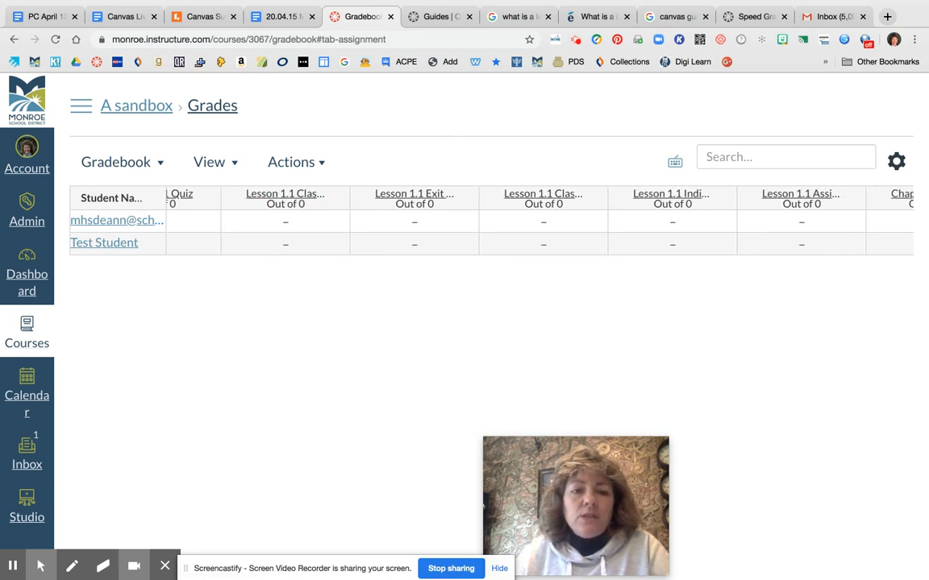
scroll(508, 213, right, 10)
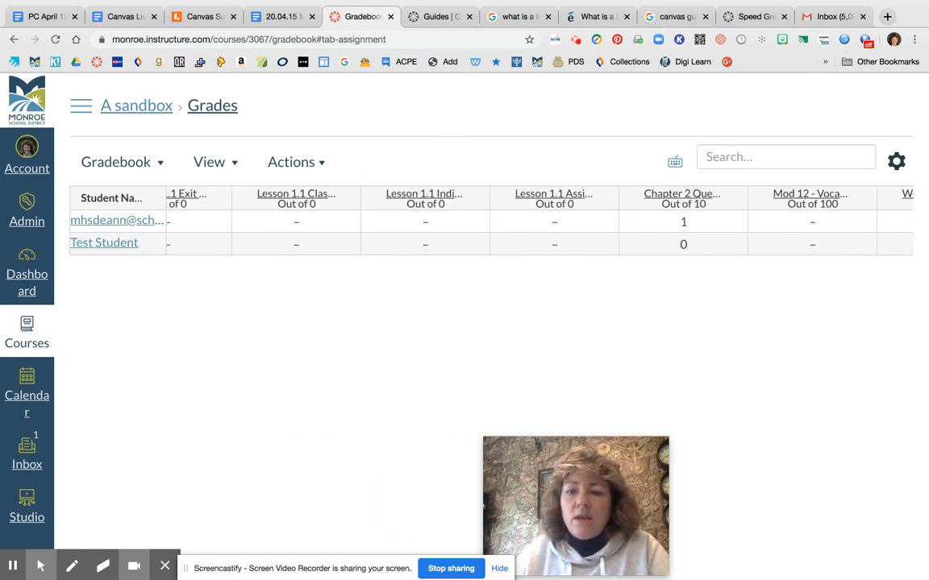
scroll(508, 213, right, 15)
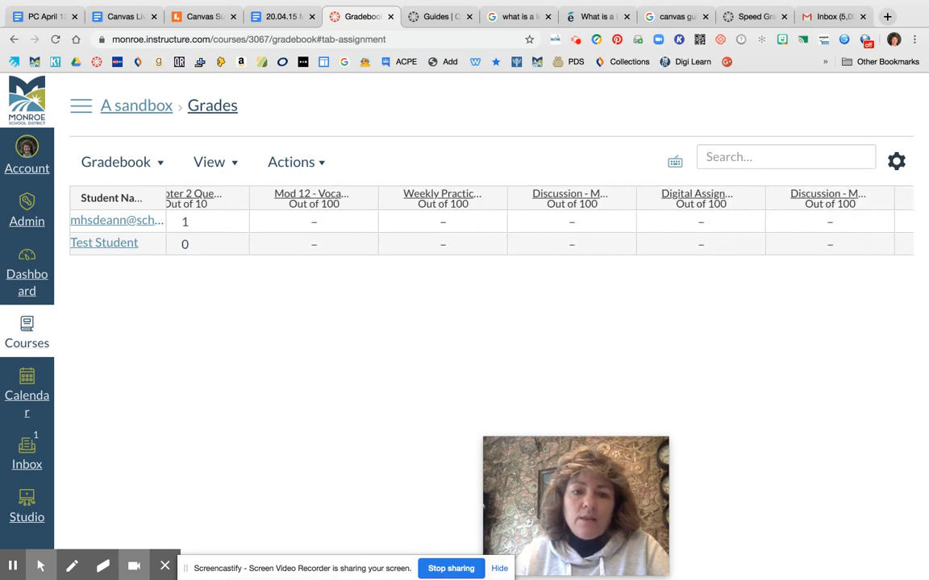
scroll(508, 213, right, 10)
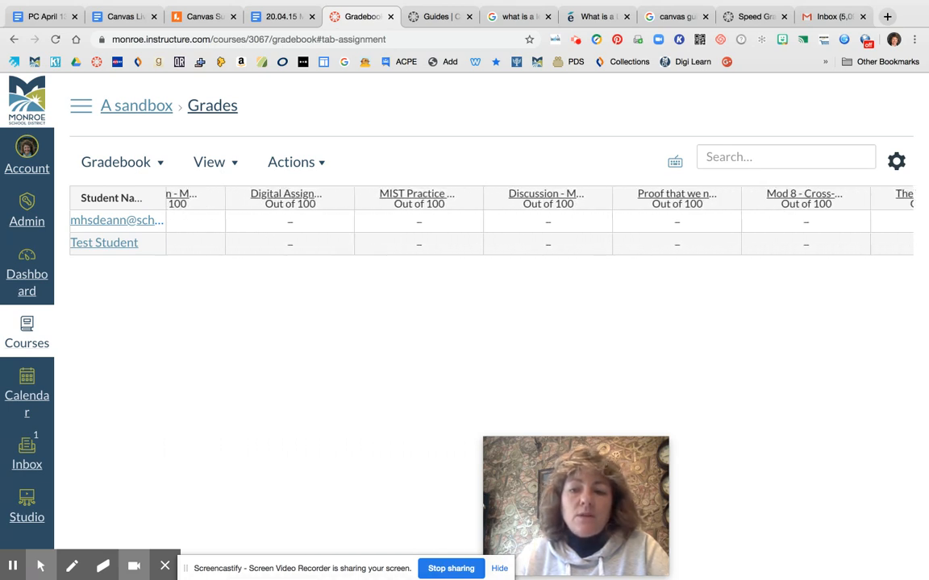
scroll(508, 213, left, 20)
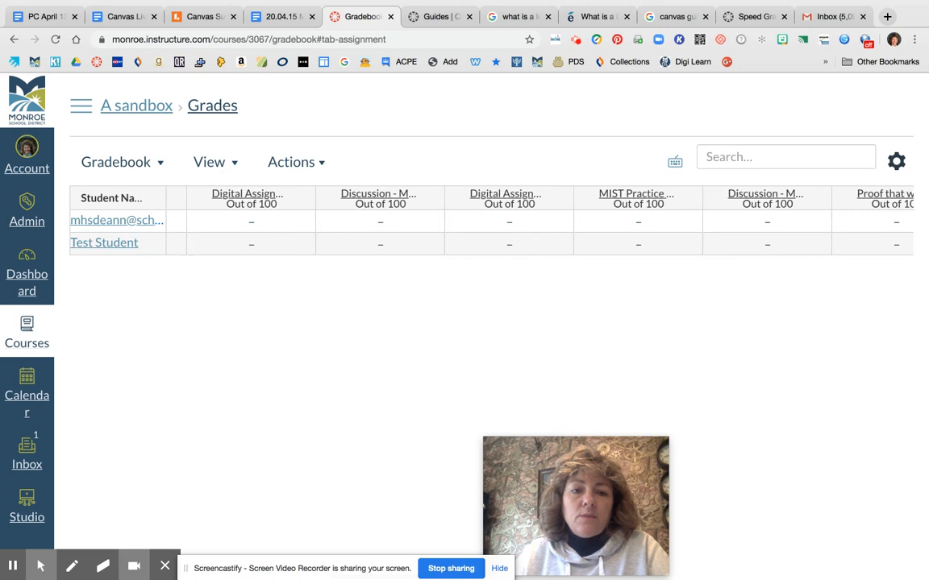
scroll(492, 222, left, 10)
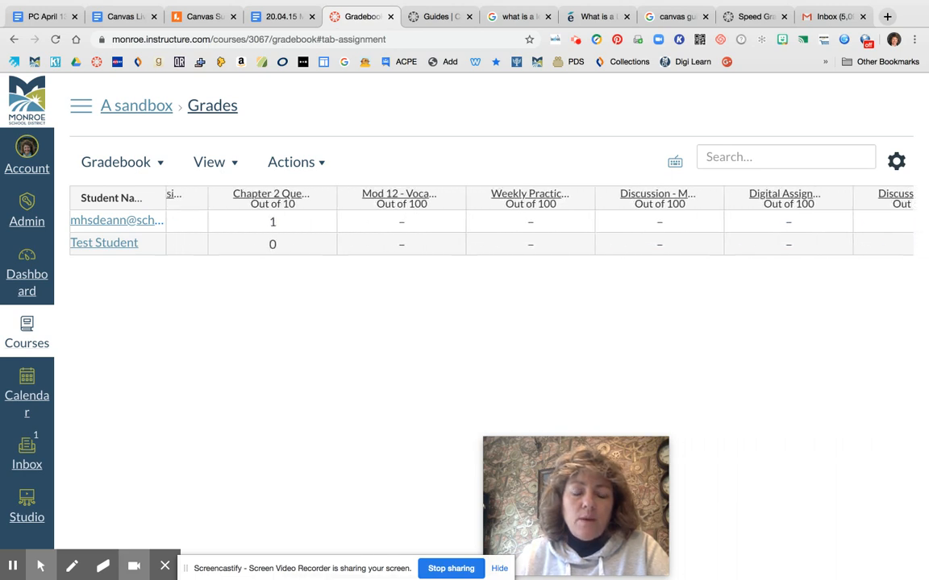
scroll(492, 217, left, 5)
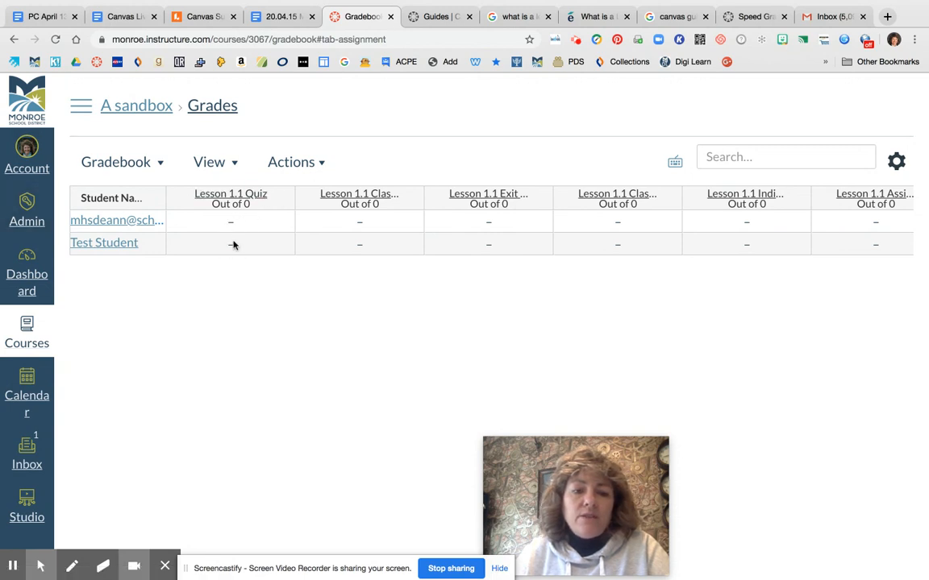
Check both students' Chapter 2 Questions grades in the Gradebook
scroll(565, 234, right, 5)
scroll(492, 218, right, 4)
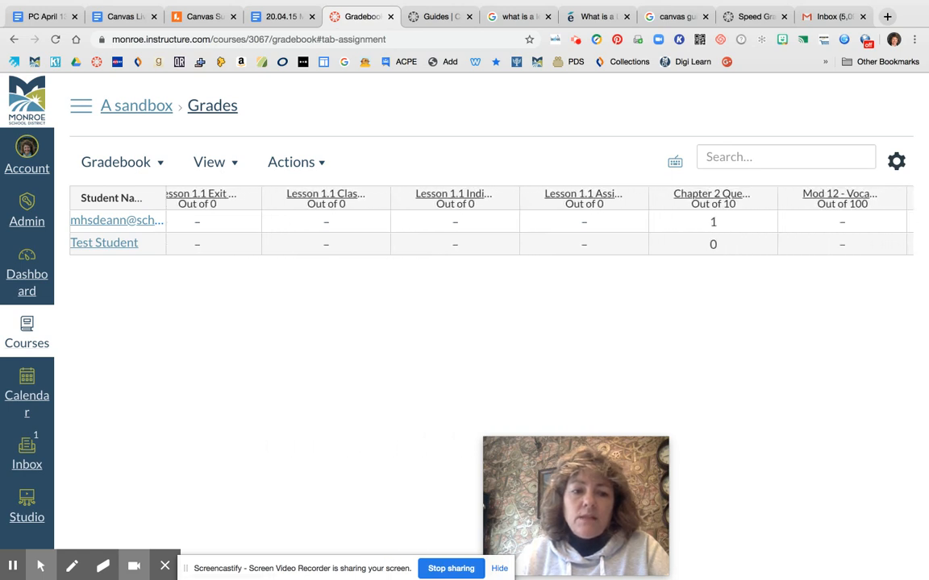
scroll(516, 218, right, 2)
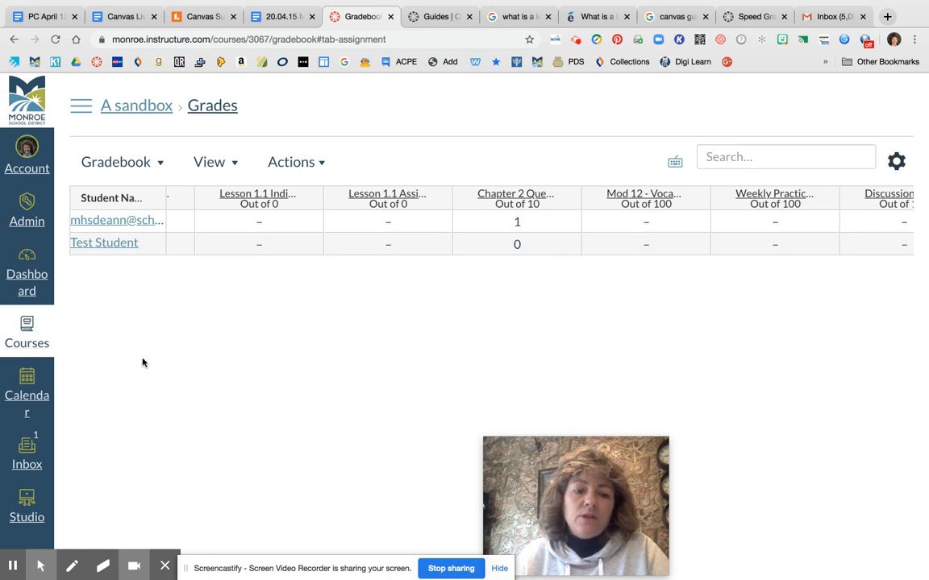
mouse_move(121, 522)
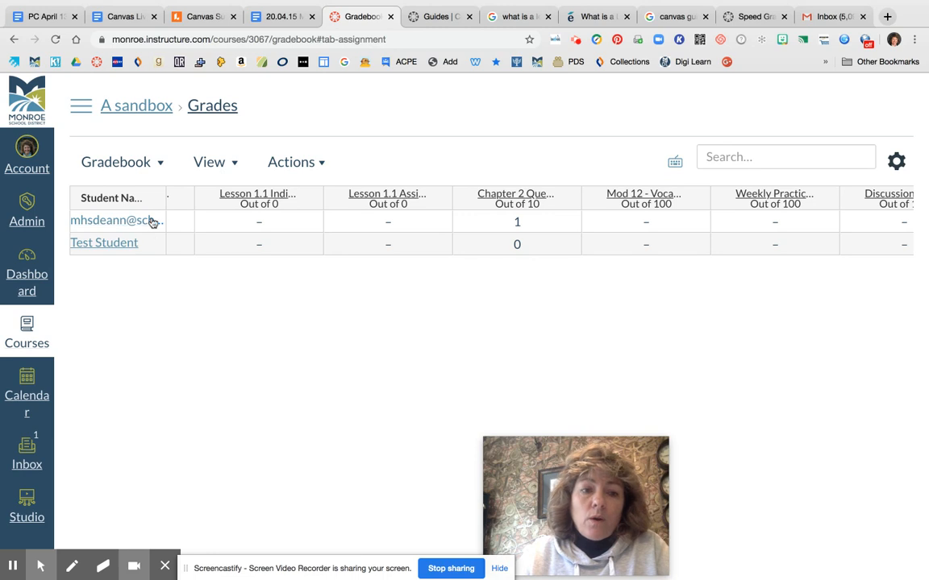
Open the Gradebook's Individual View and examine its Global Settings, Content Selection and Grading sections
click(151, 165)
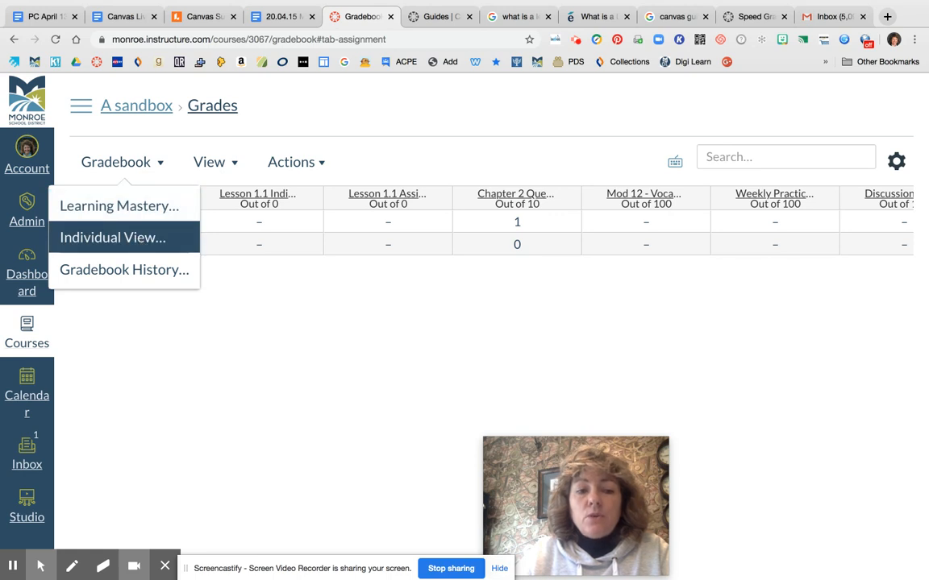
click(129, 238)
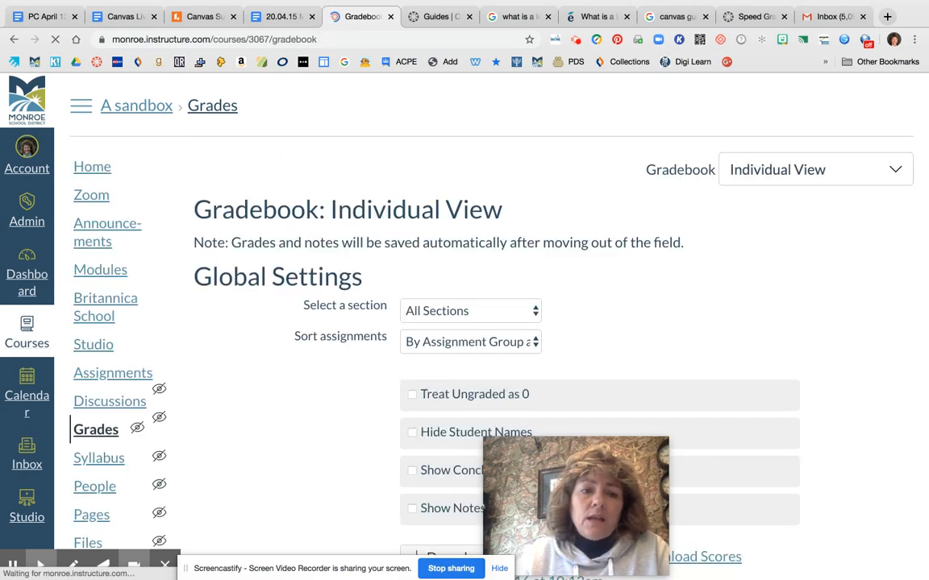
scroll(864, 325, down, 2)
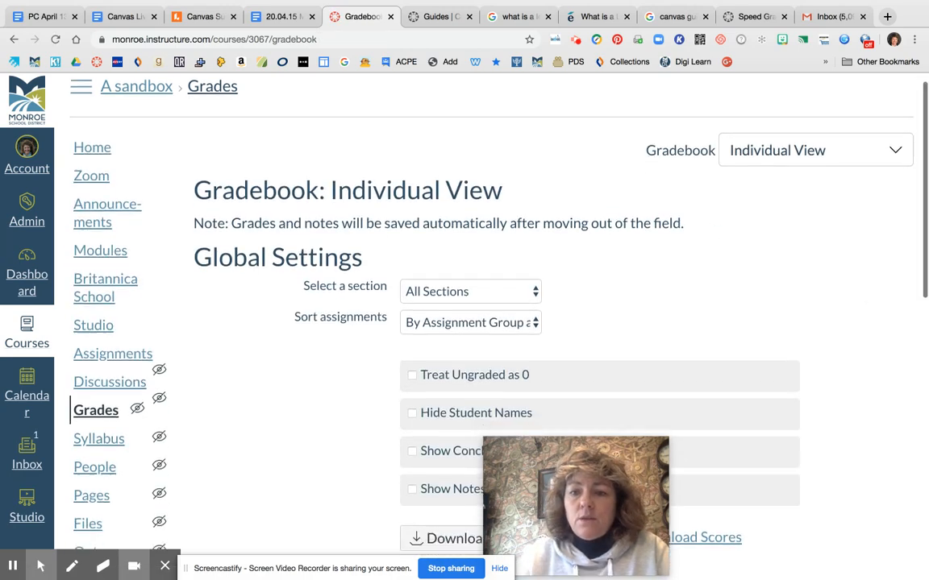
scroll(484, 322, down, 5)
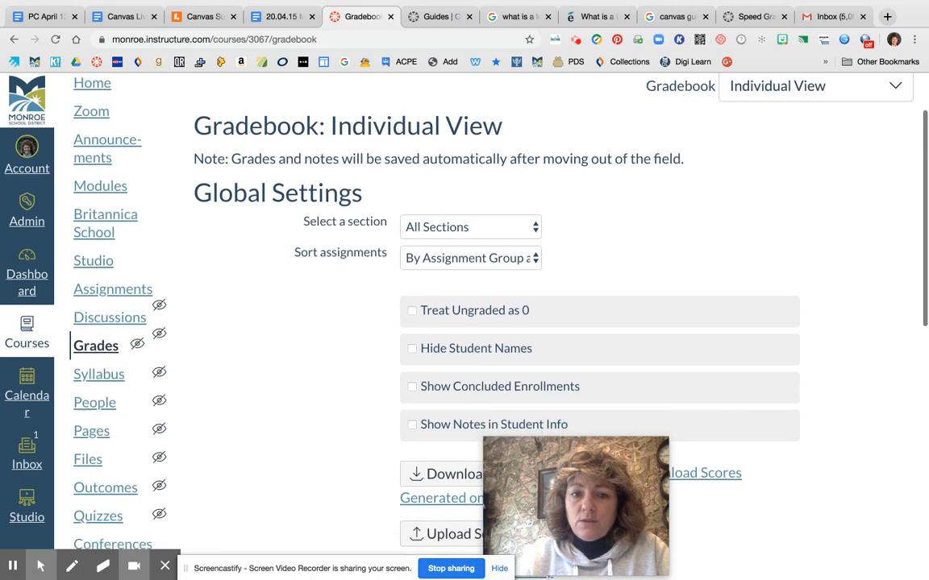
scroll(483, 323, down, 4)
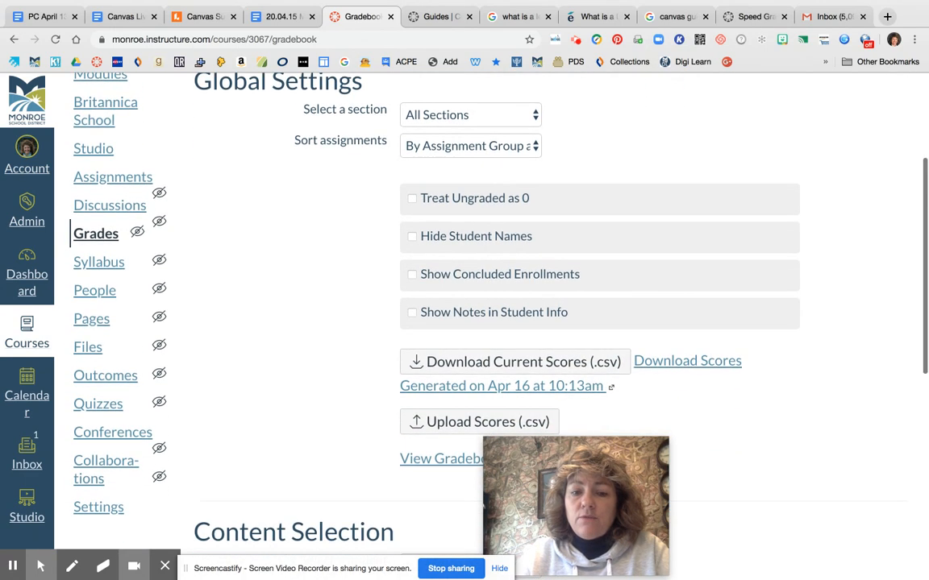
scroll(484, 323, down, 5)
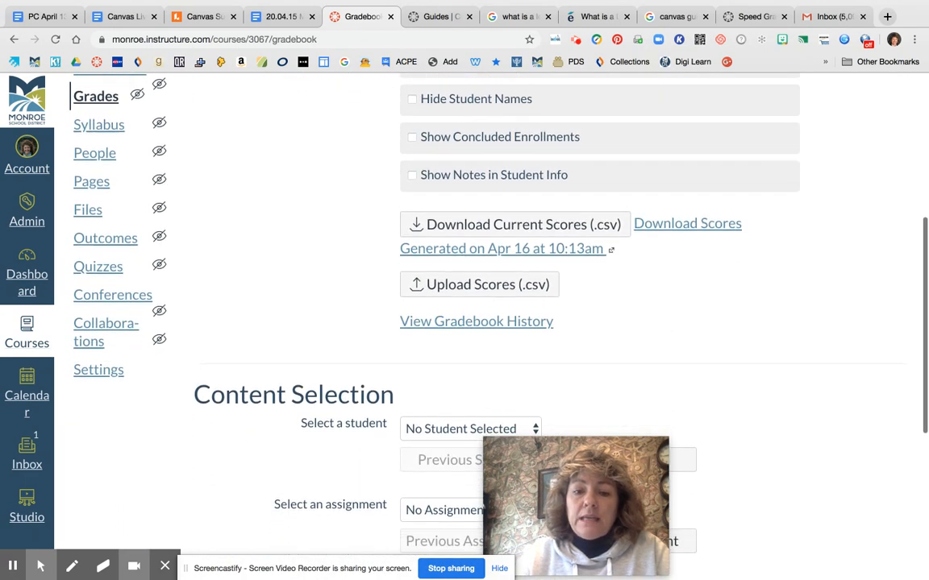
scroll(483, 323, down, 8)
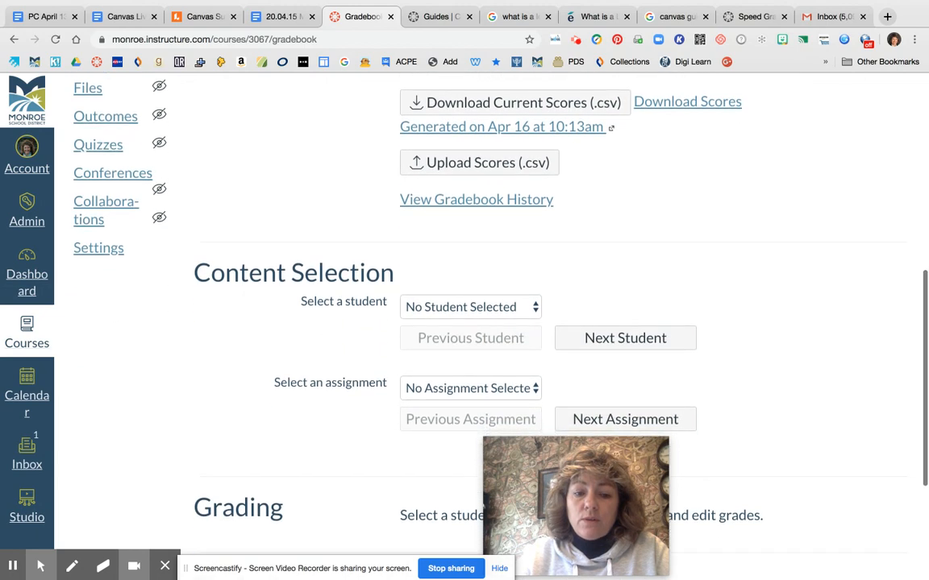
scroll(409, 246, up, 15)
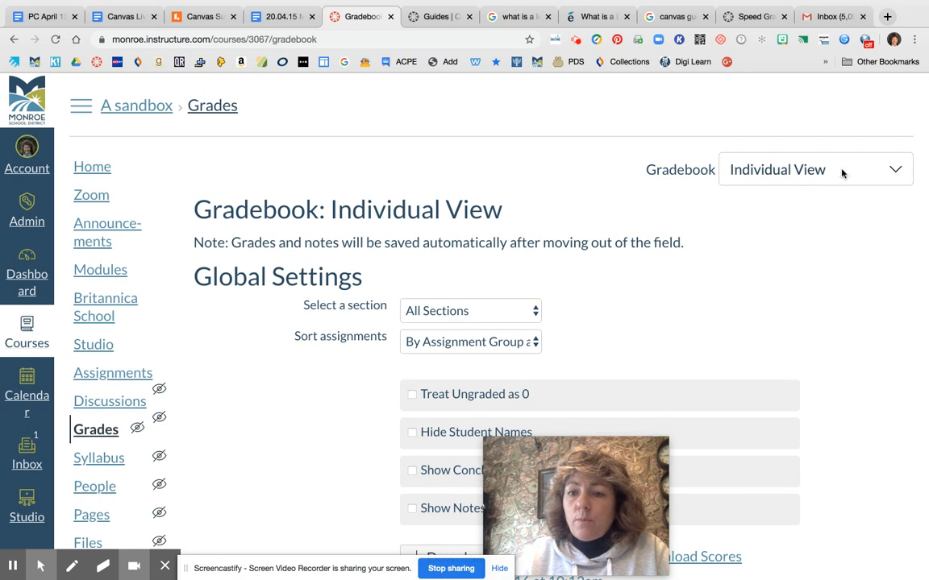
Return from Individual View to the Gradebook and review its Arrange By and Filters view options
click(842, 171)
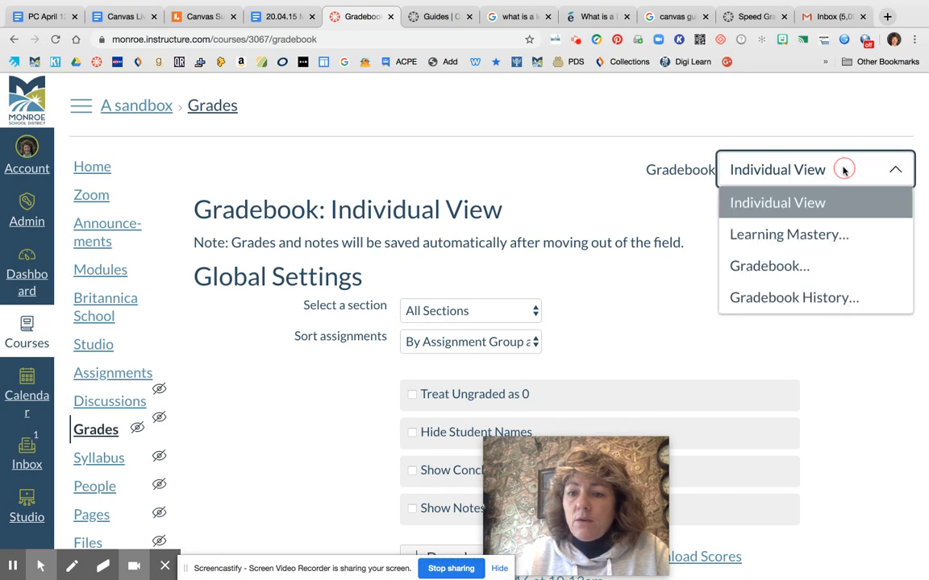
click(786, 265)
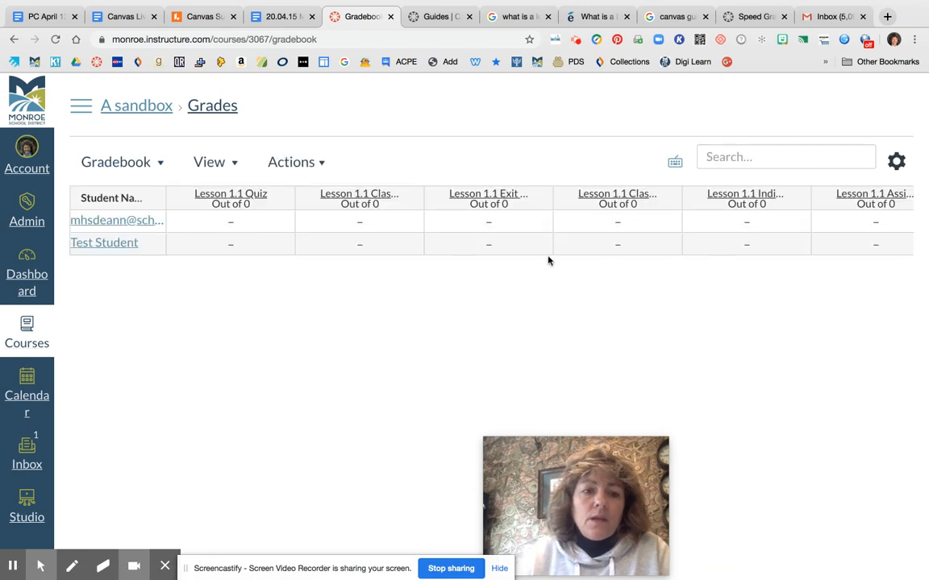
click(234, 162)
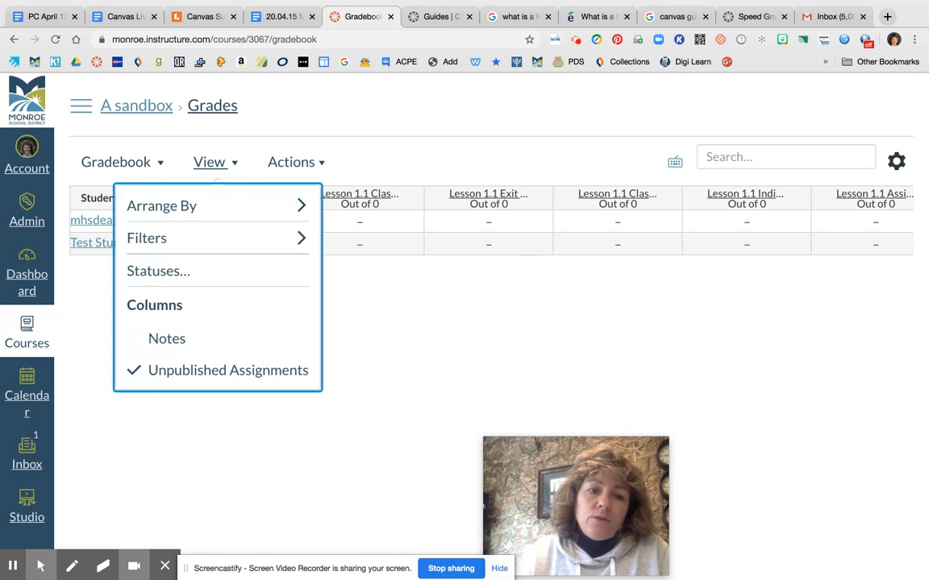
mouse_move(228, 209)
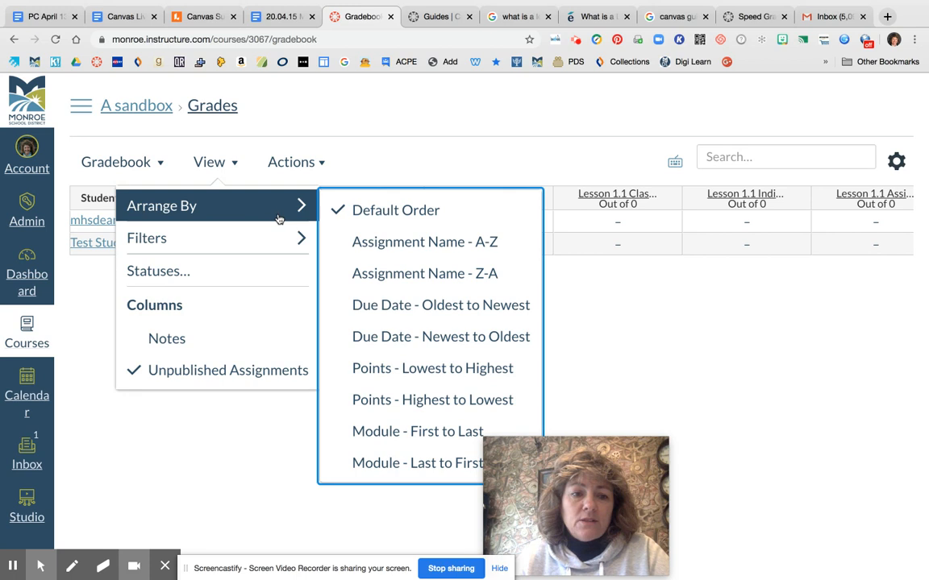
mouse_move(286, 239)
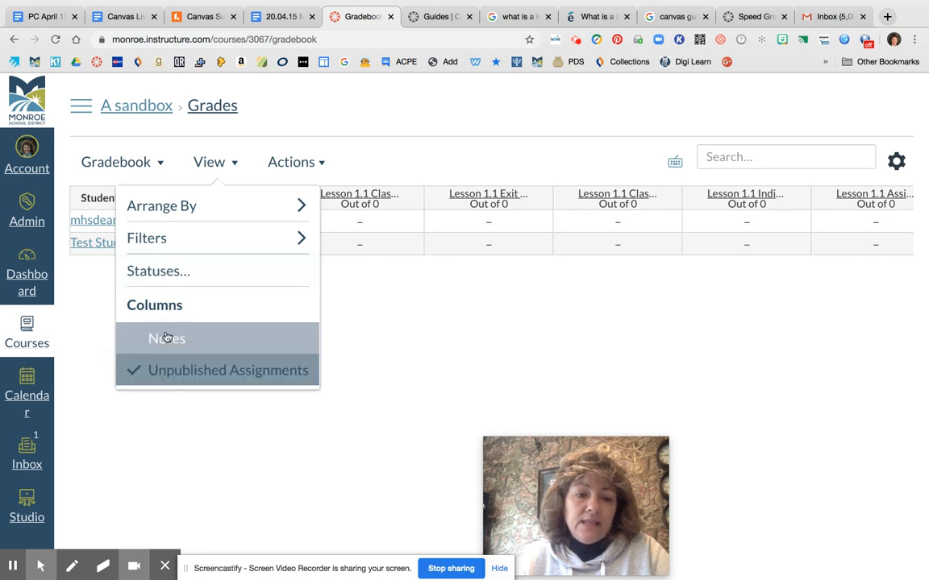
mouse_move(182, 205)
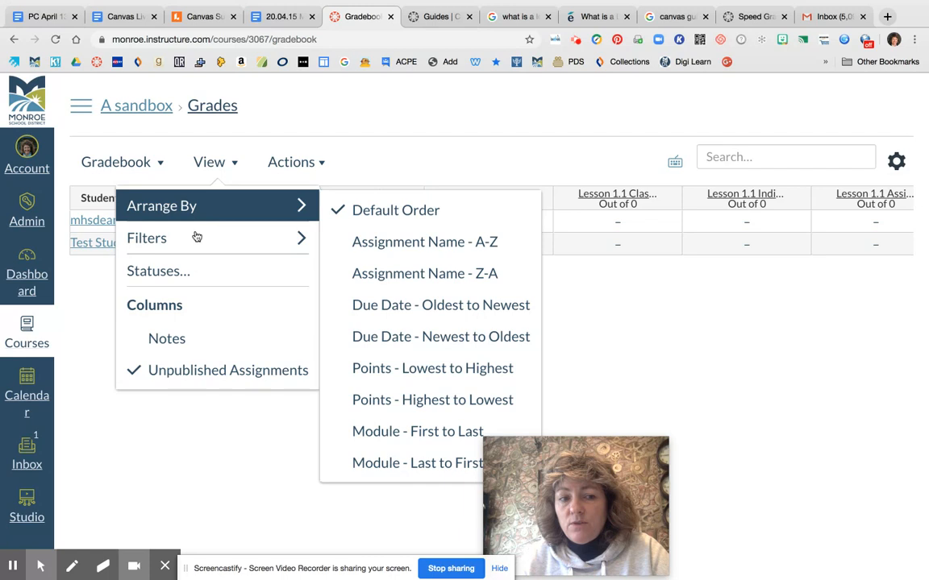
mouse_move(197, 239)
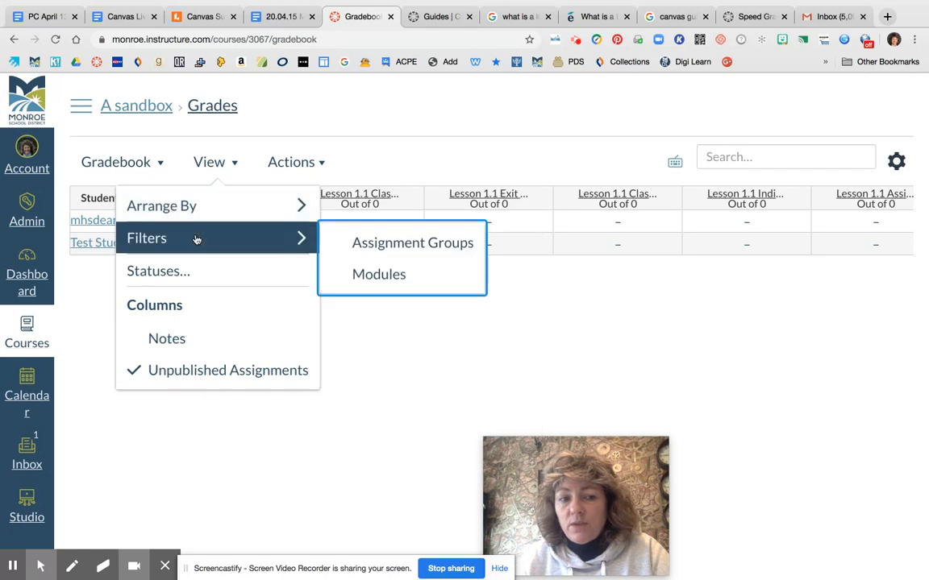
click(342, 108)
Review the Gradebook's available actions for syncing, importing and exporting grades without running any of them
click(324, 165)
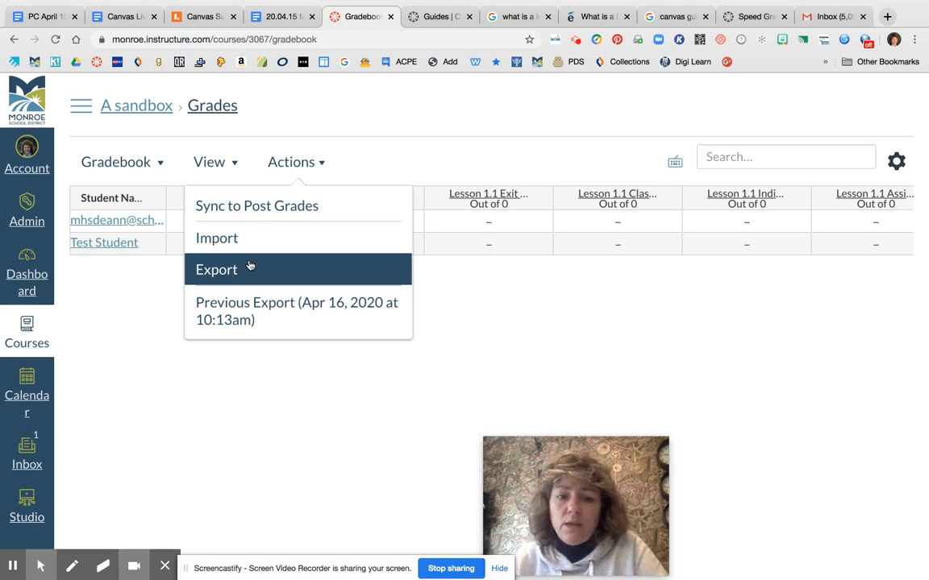
click(443, 107)
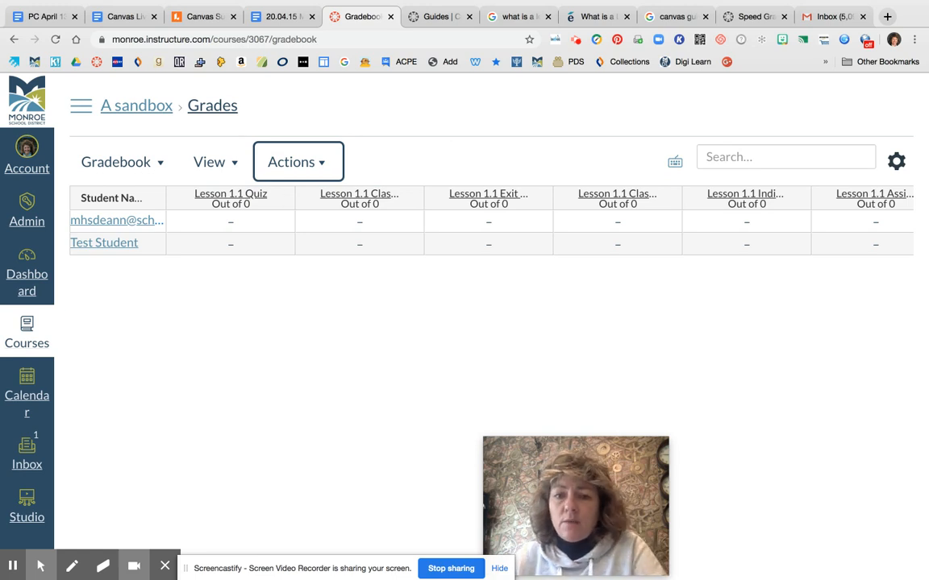
click(321, 164)
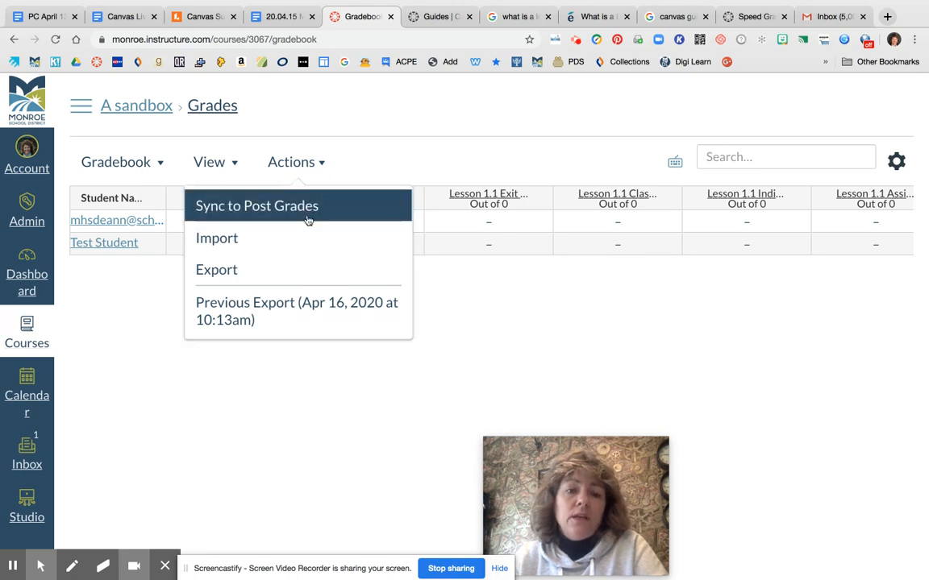
click(403, 122)
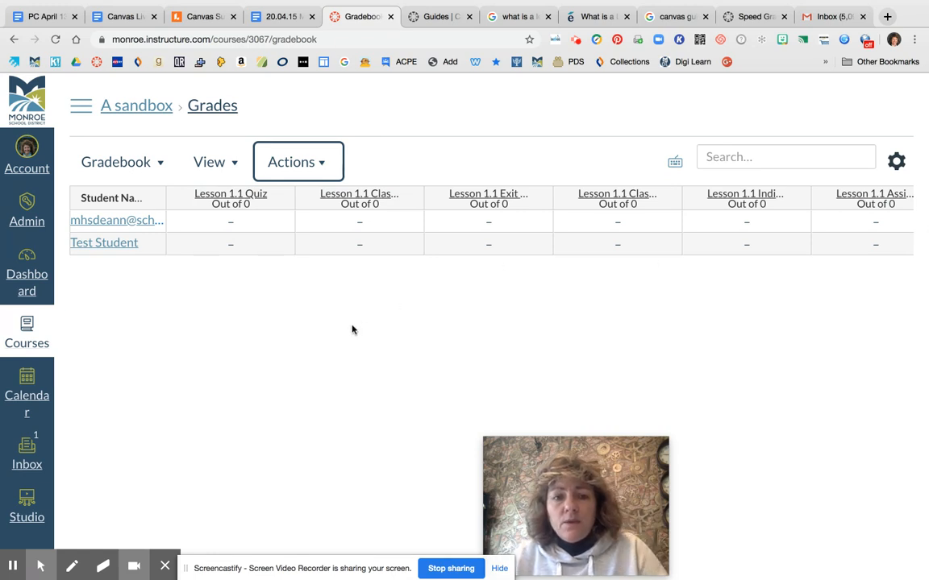
Switch the course grades from the Gradebook to the Learning Mastery view
click(160, 166)
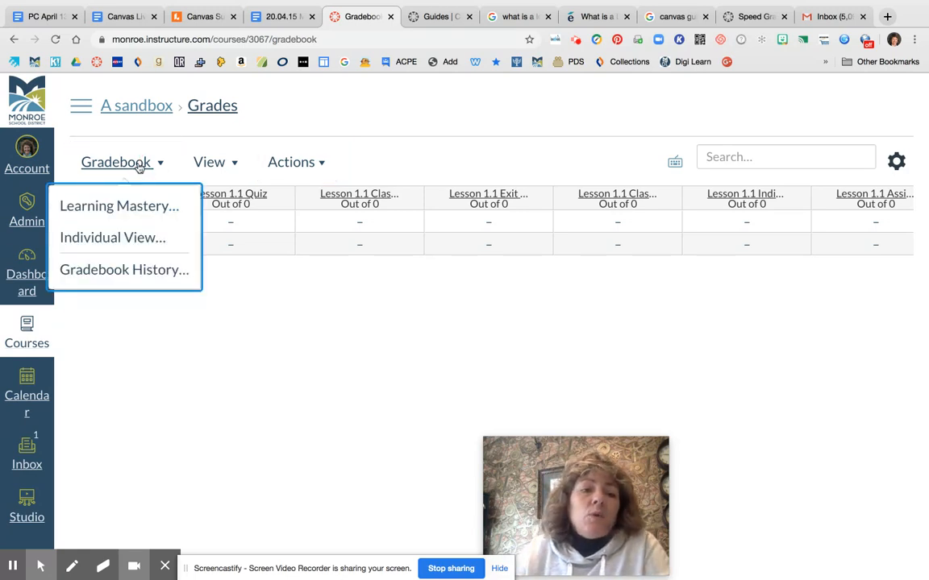
click(121, 206)
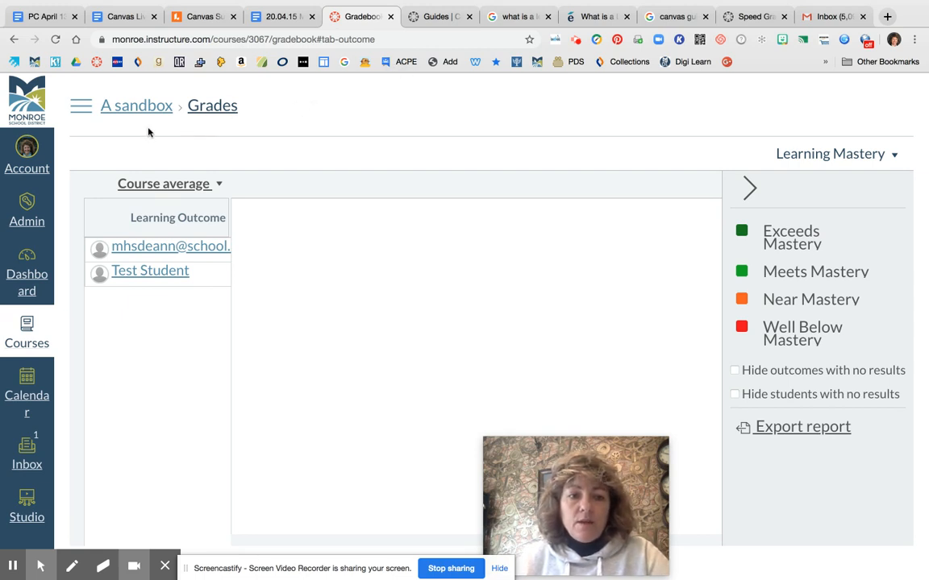
click(13, 566)
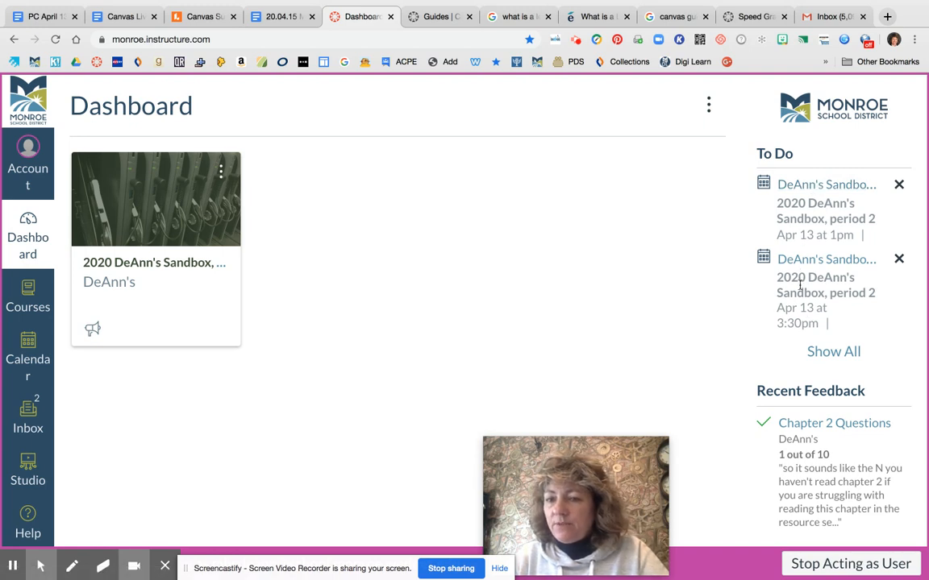
Find the Recent Feedback on the student's dashboard and open the submission details for Chapter 2 Questions
scroll(736, 353, down, 1)
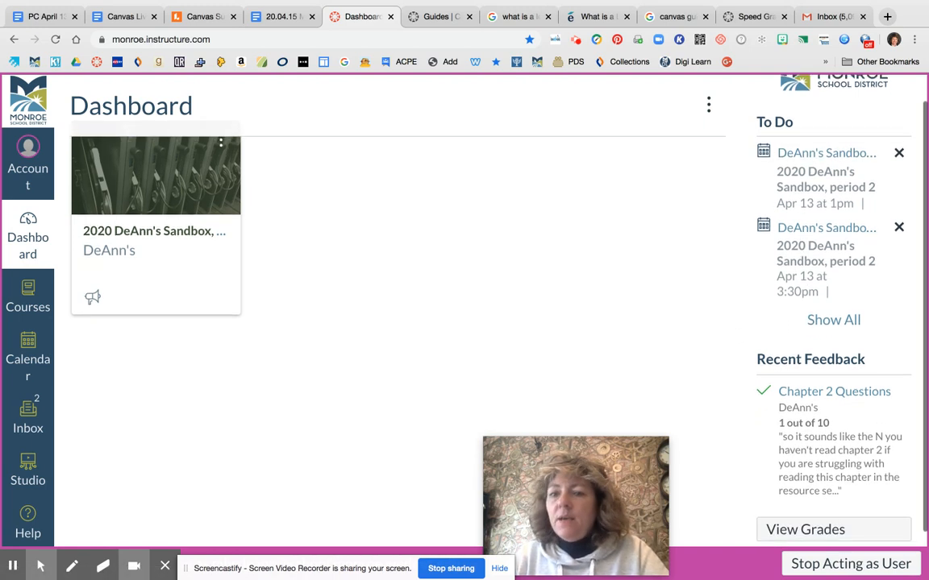
scroll(736, 352, down, 2)
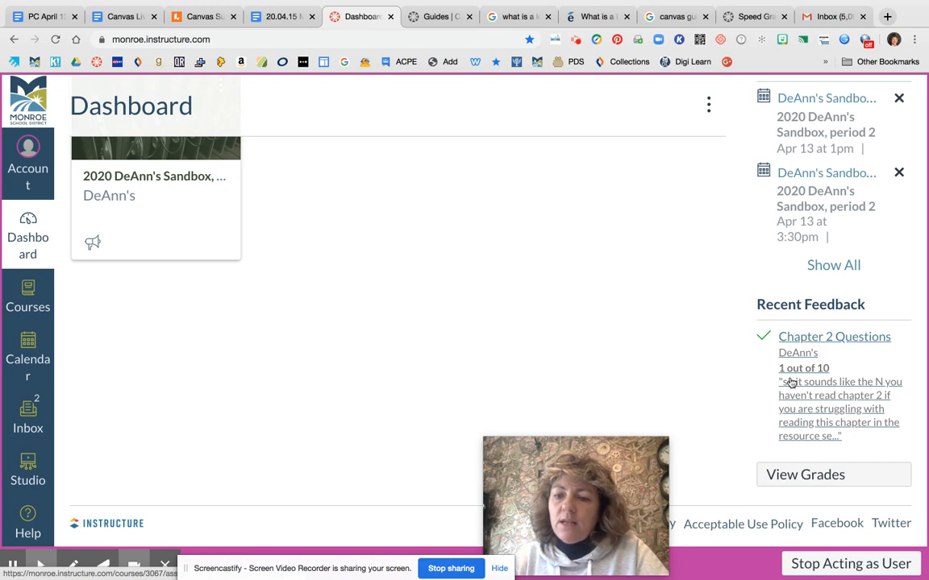
click(800, 339)
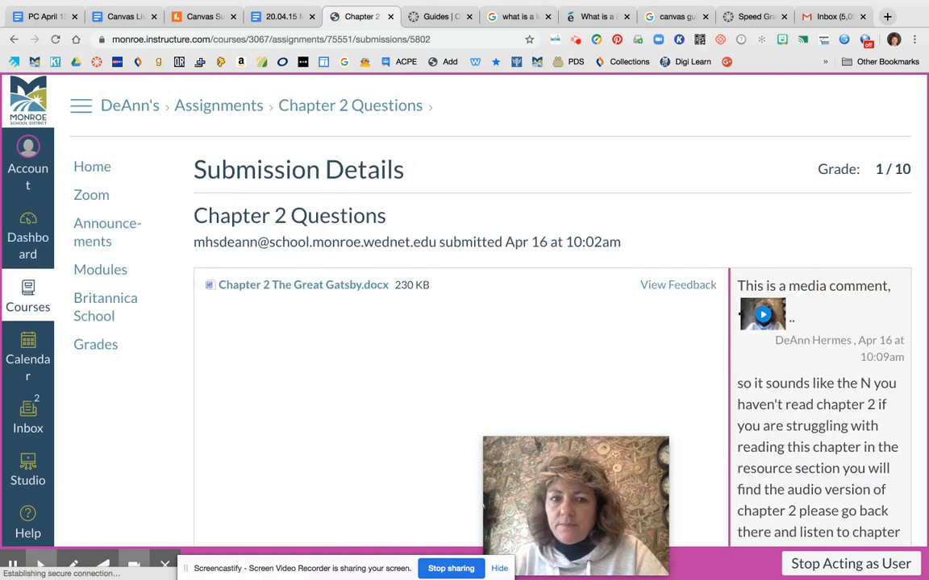
Review the grade, media comment and text comment on the student's submission details, down to the area for adding a comment
scroll(745, 230, down, 2)
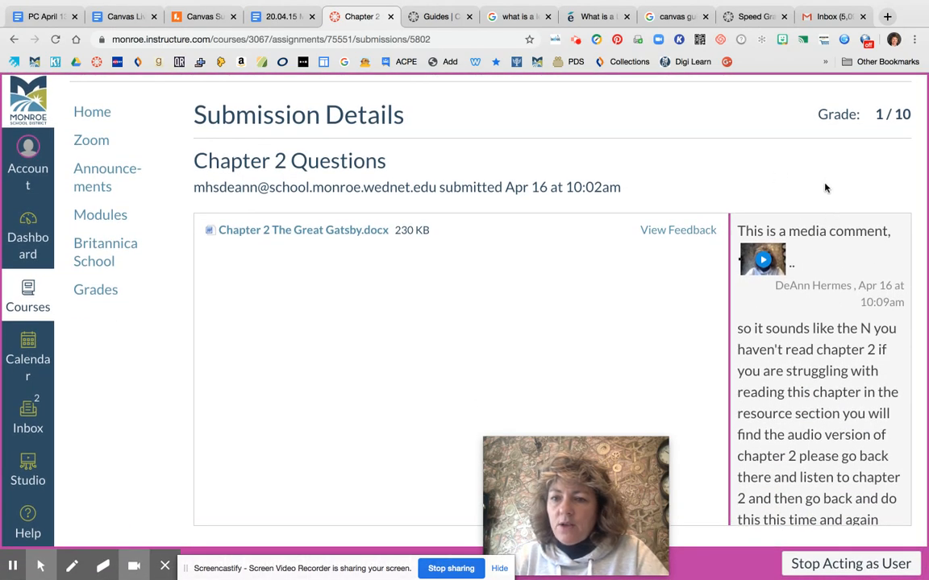
scroll(829, 497, down, 1)
scroll(829, 498, up, 1)
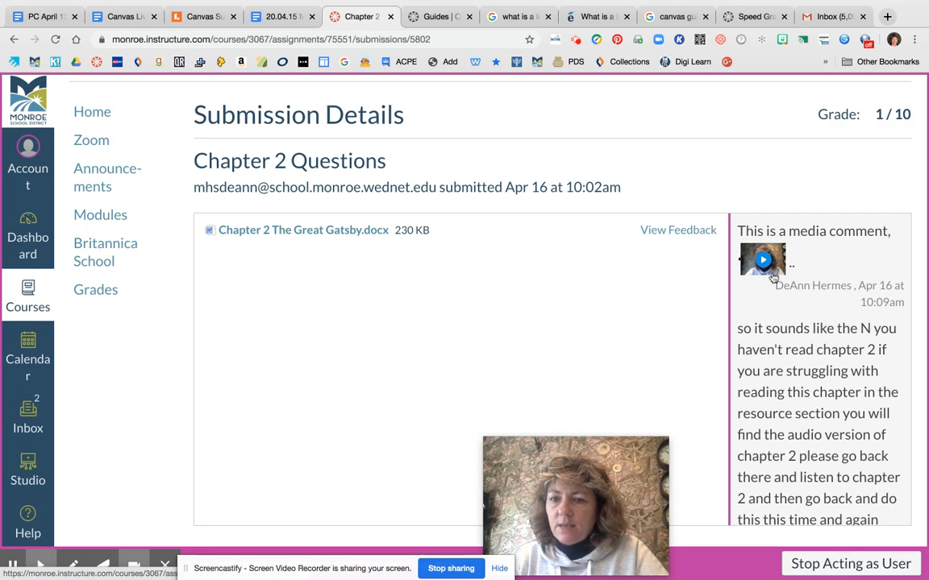
scroll(777, 317, down, 3)
scroll(836, 318, down, 3)
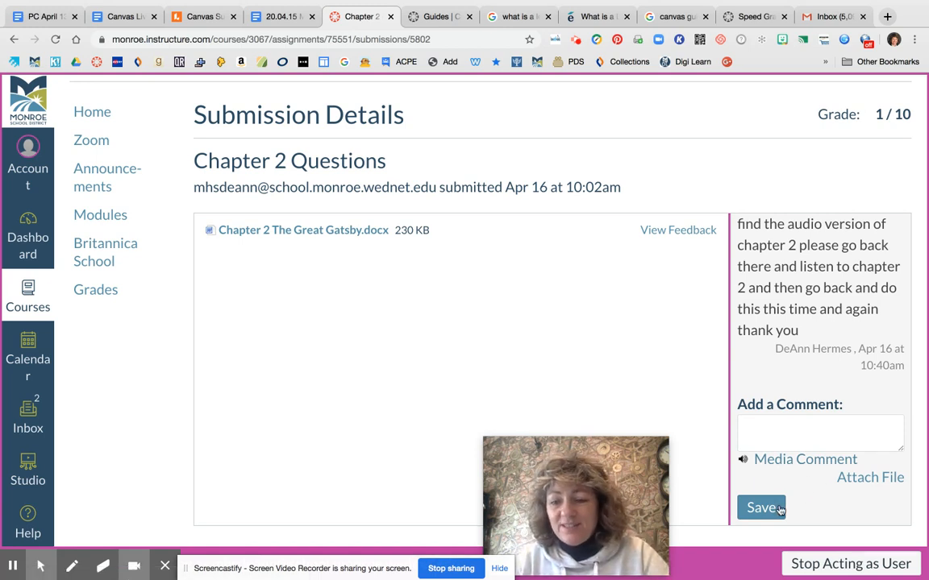
scroll(780, 378, up, 5)
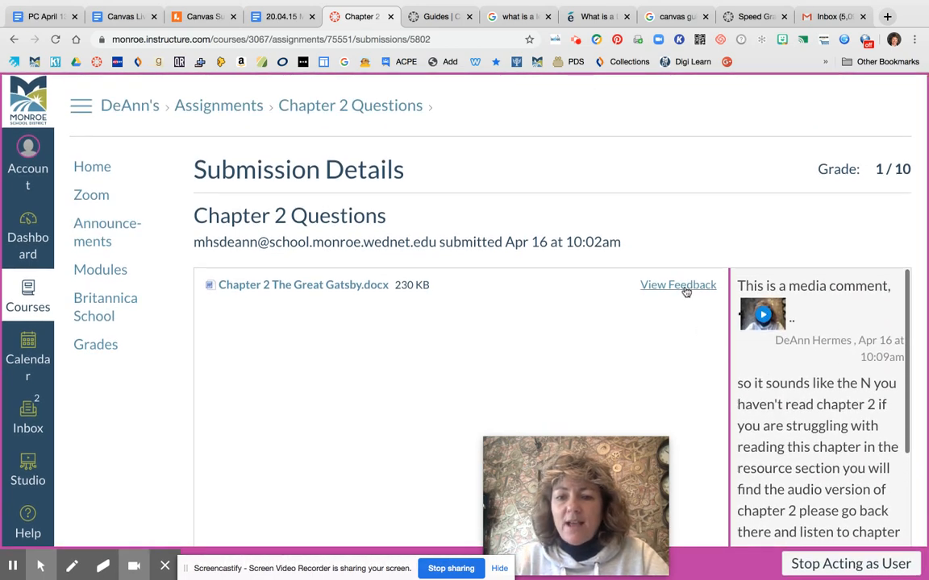
Open the feedback preview of Chapter 2 The Great Gatsby.docx and examine the teacher's annotations on the document
click(685, 287)
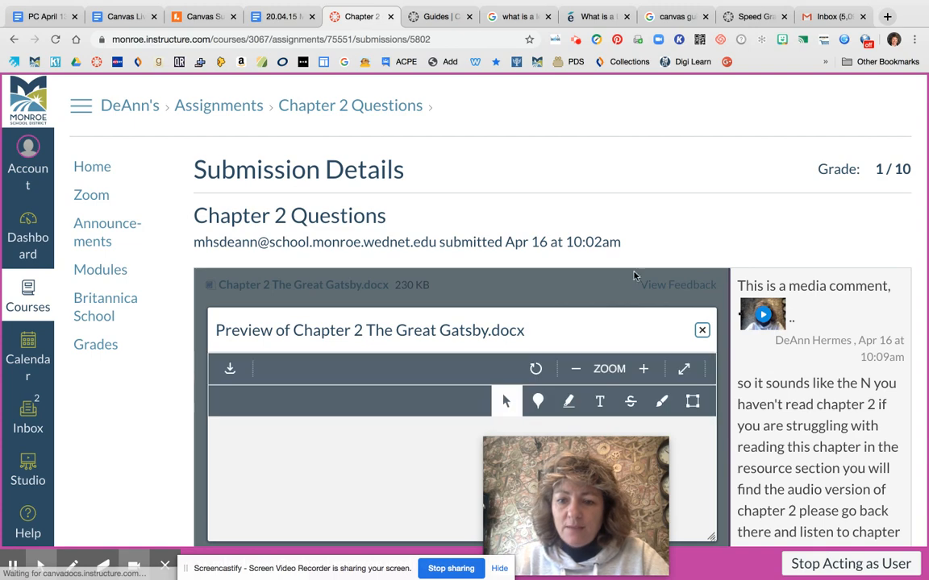
scroll(560, 308, down, 2)
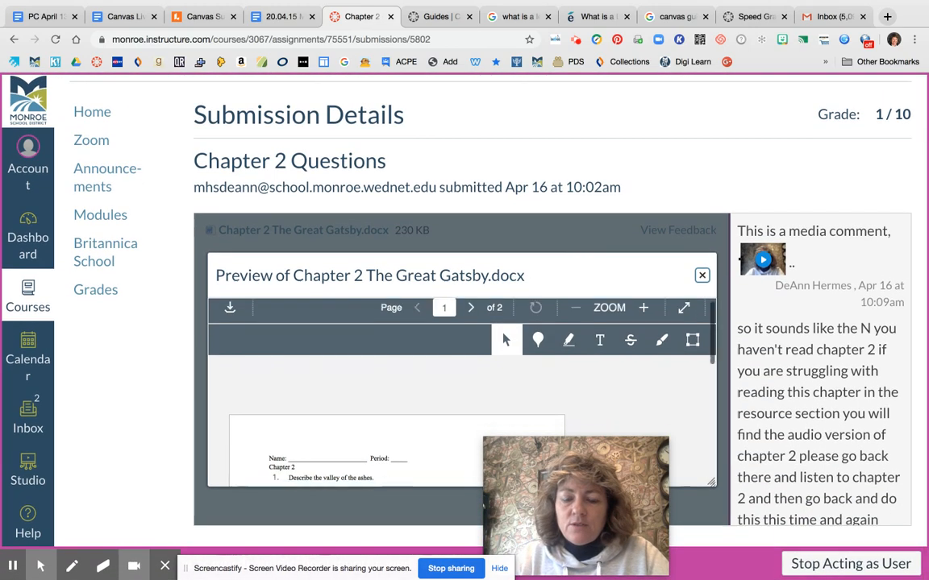
scroll(452, 299, down, 5)
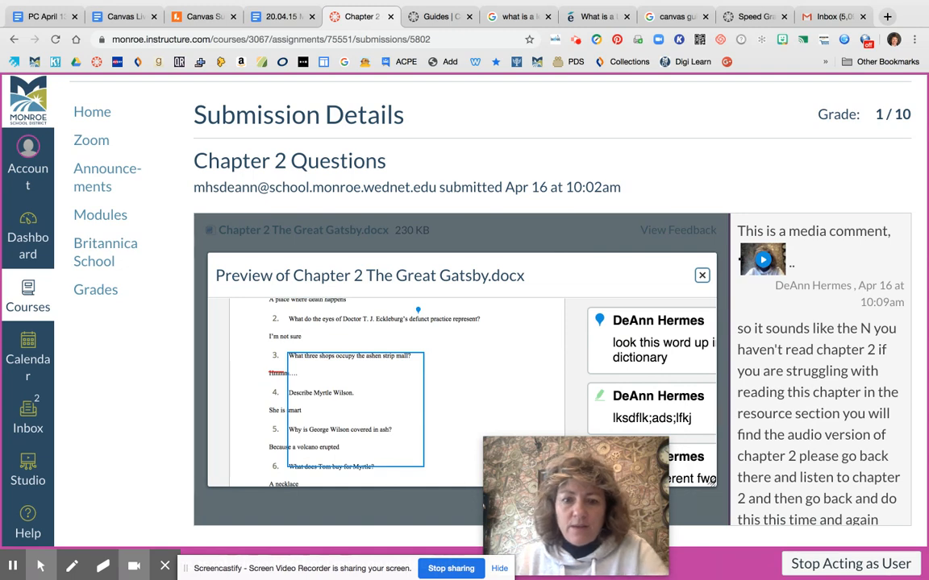
Examine the remaining annotations in the document preview and read the submission comments down to the comment entry area
scroll(551, 365, down, 2)
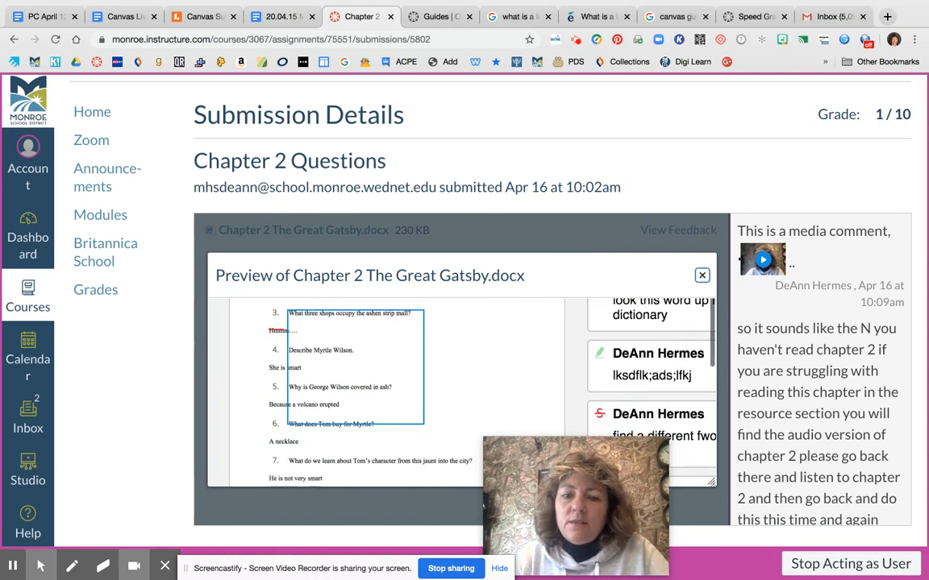
scroll(387, 387, down, 2)
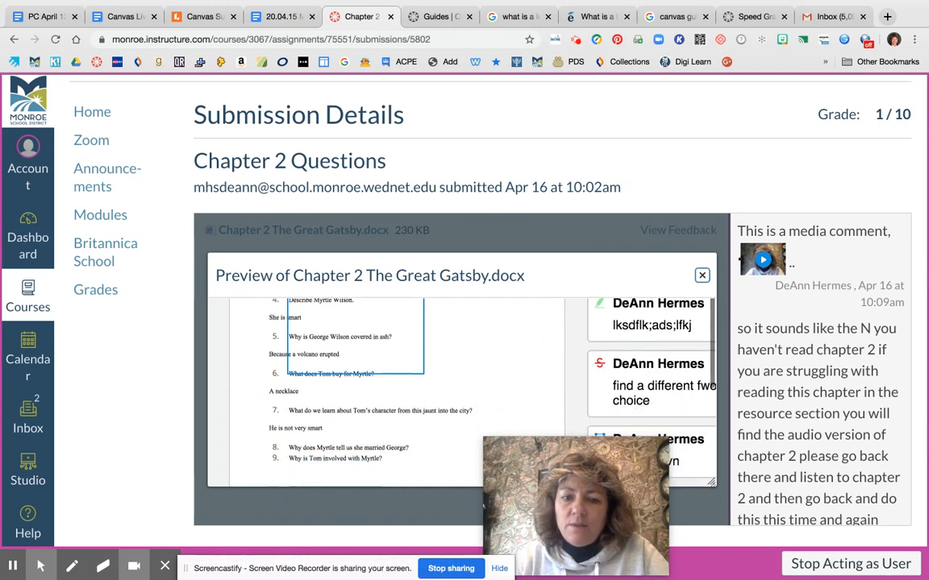
scroll(404, 367, down, 3)
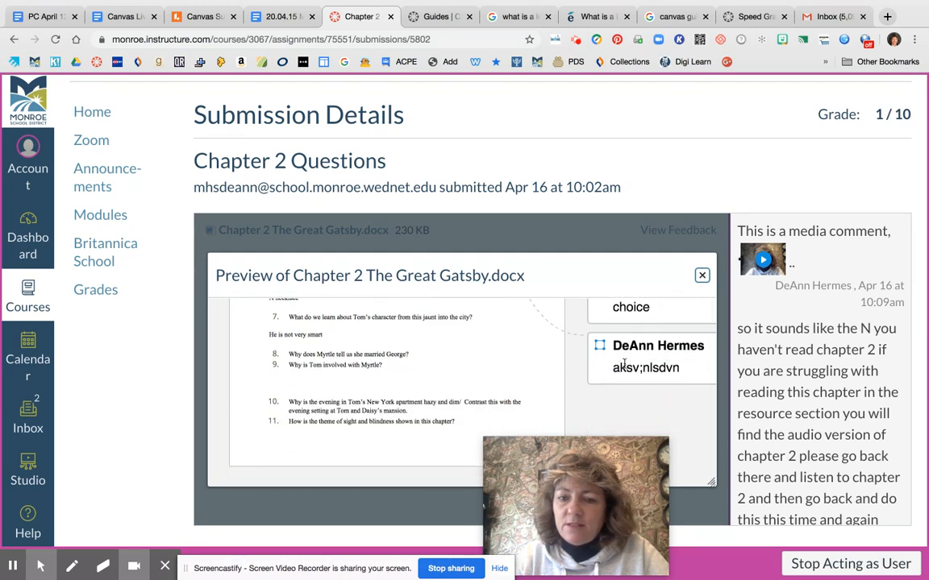
scroll(404, 366, up, 5)
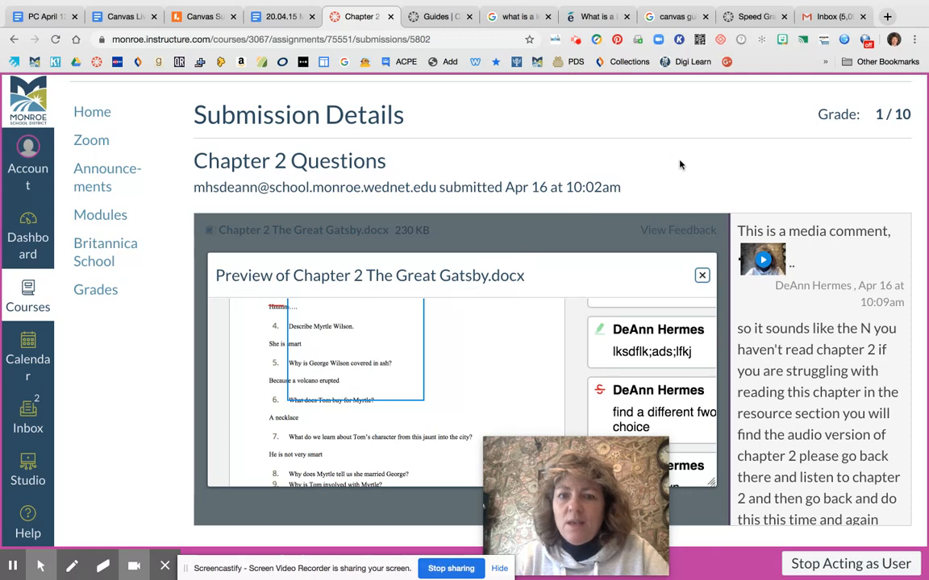
scroll(680, 164, up, 1)
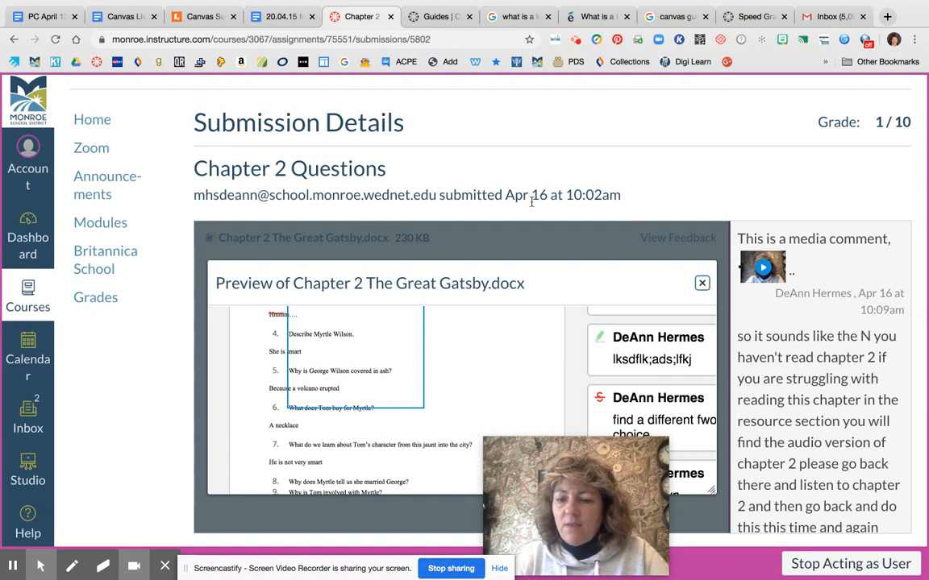
scroll(645, 388, down, 5)
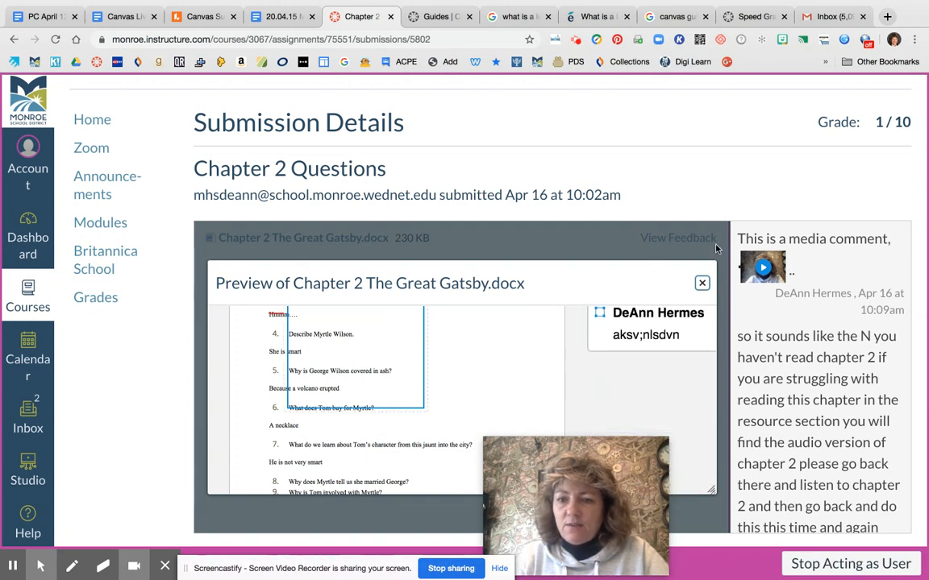
scroll(737, 234, down, 5)
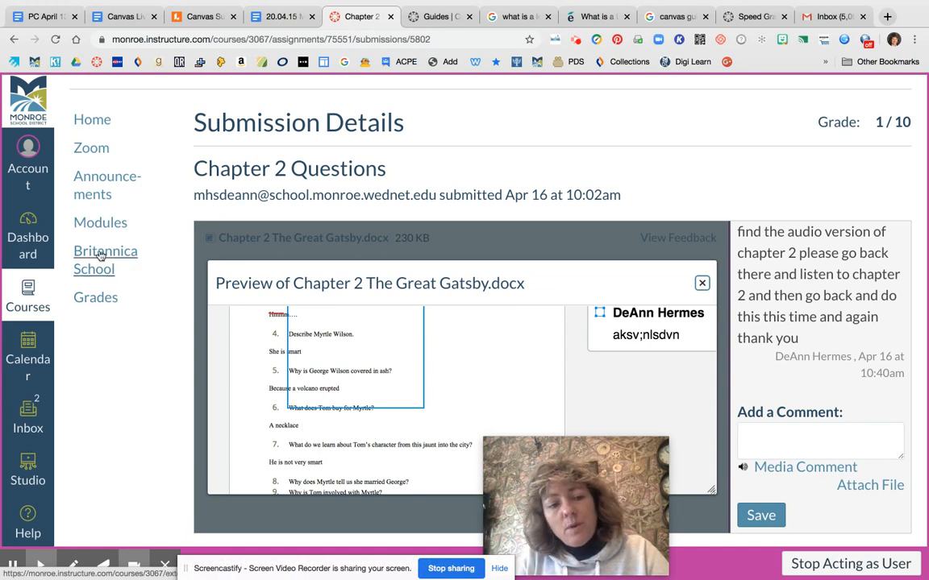
Open the student's course grades and review the assignment scores and the assignment group weights
click(98, 303)
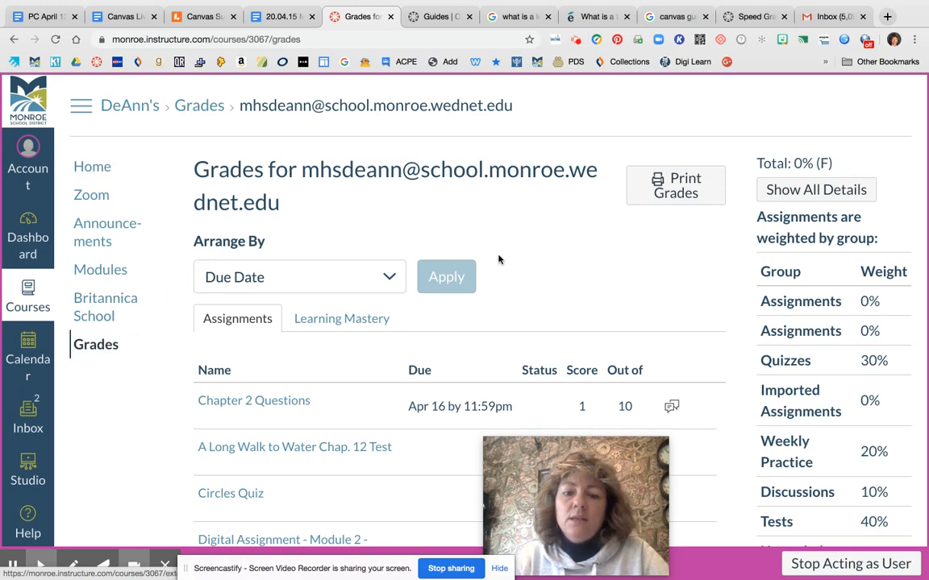
scroll(459, 322, down, 1)
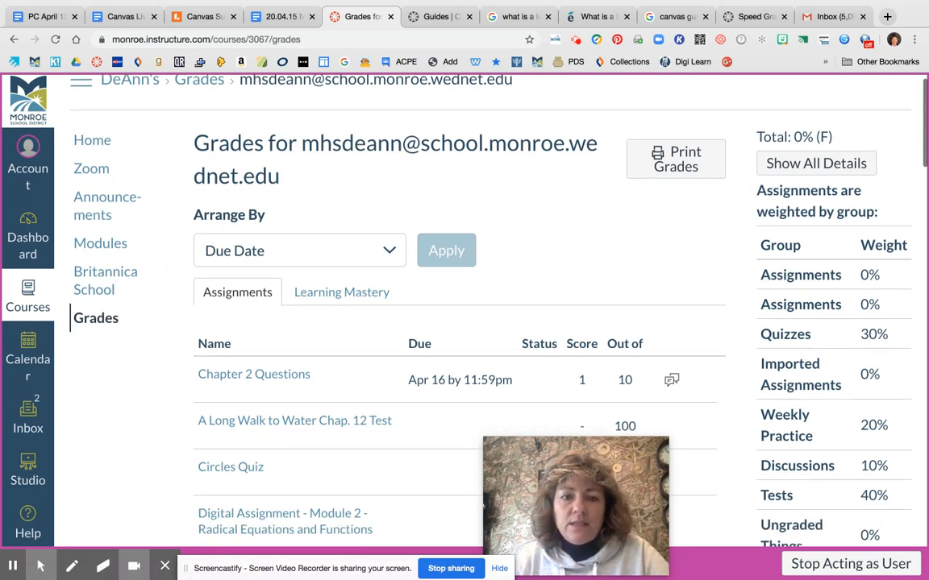
scroll(580, 214, down, 1)
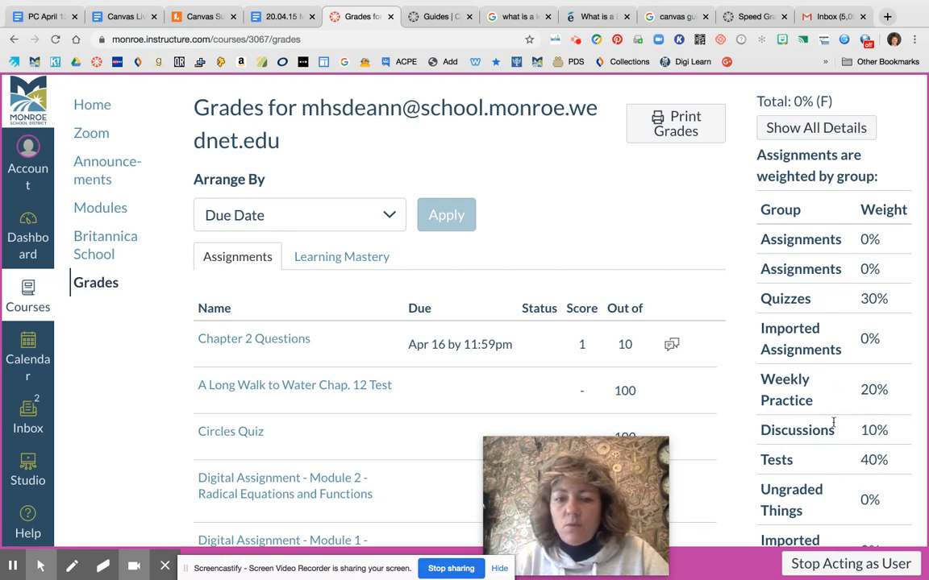
scroll(831, 467, down, 4)
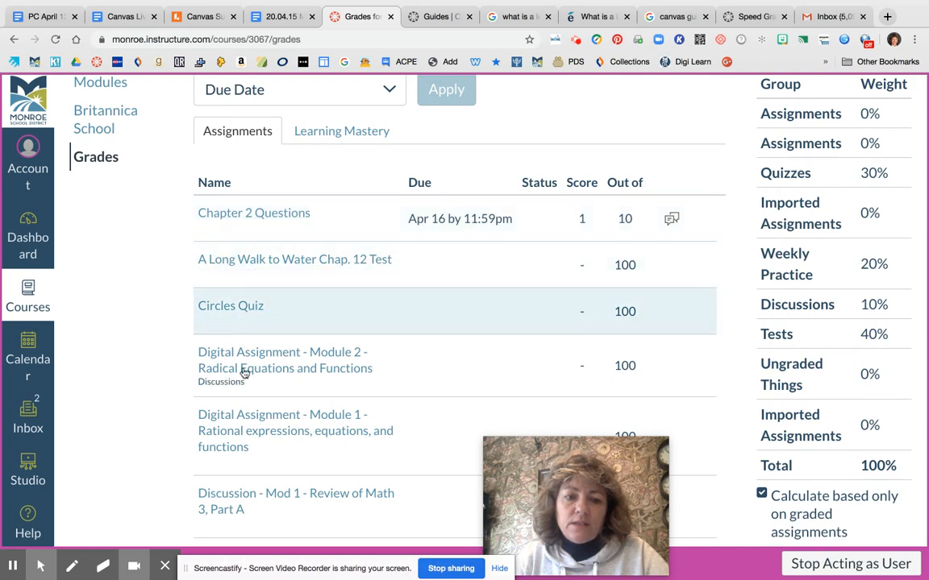
scroll(246, 466, down, 1)
scroll(248, 466, down, 8)
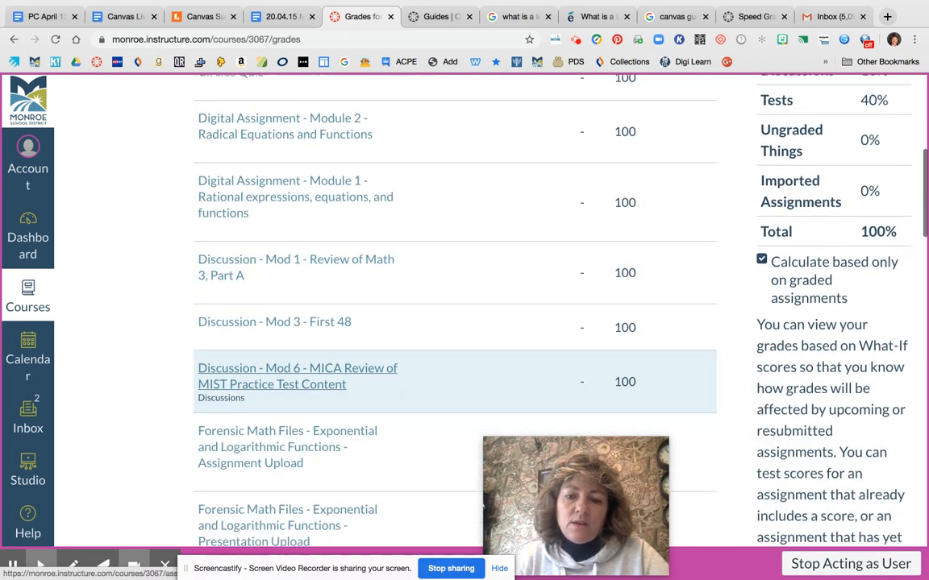
scroll(322, 323, down, 8)
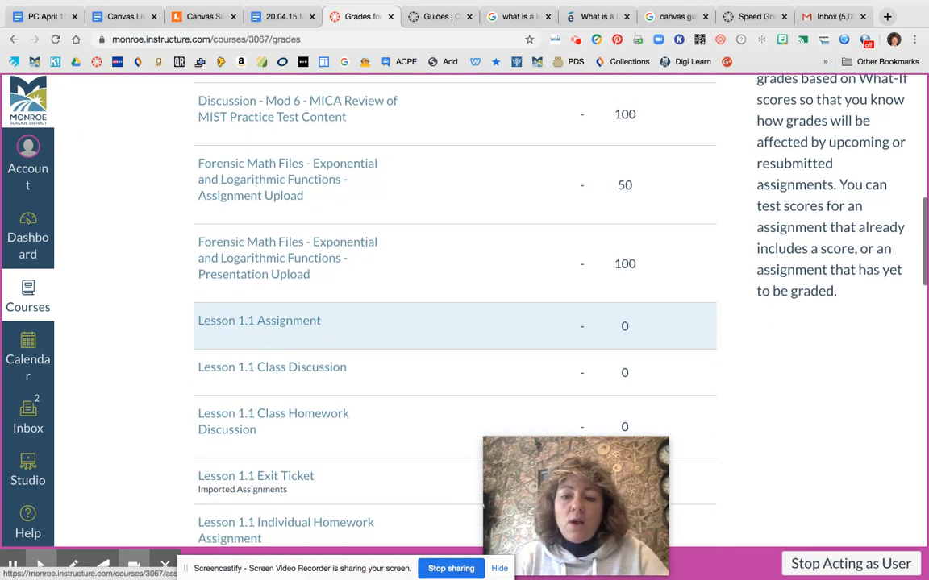
scroll(323, 306, down, 9)
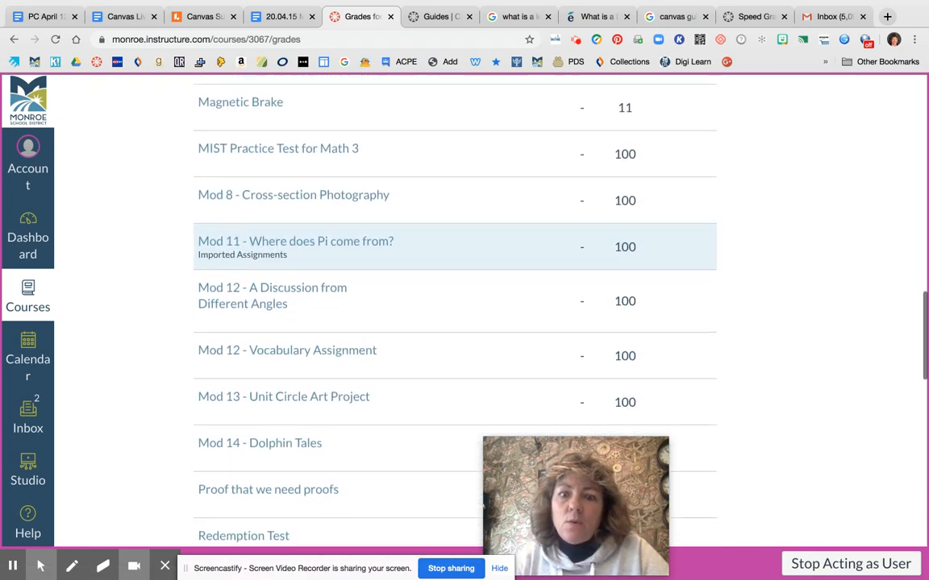
scroll(403, 322, up, 12)
scroll(266, 467, up, 7)
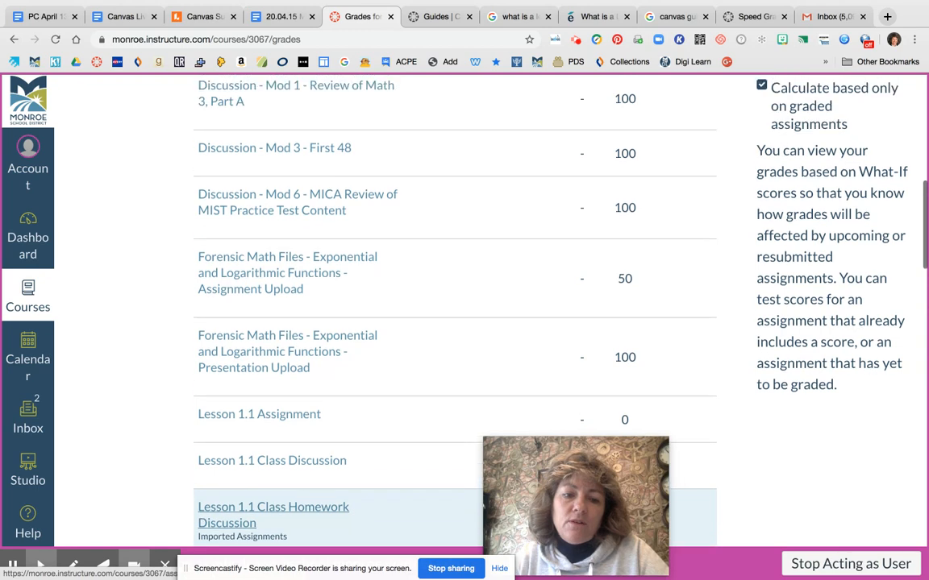
scroll(290, 468, up, 6)
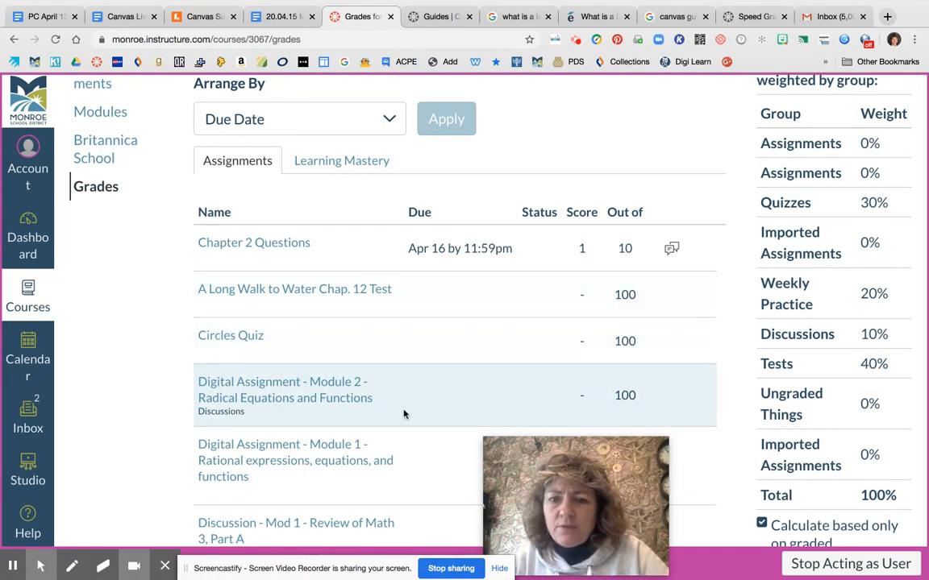
scroll(405, 415, up, 1)
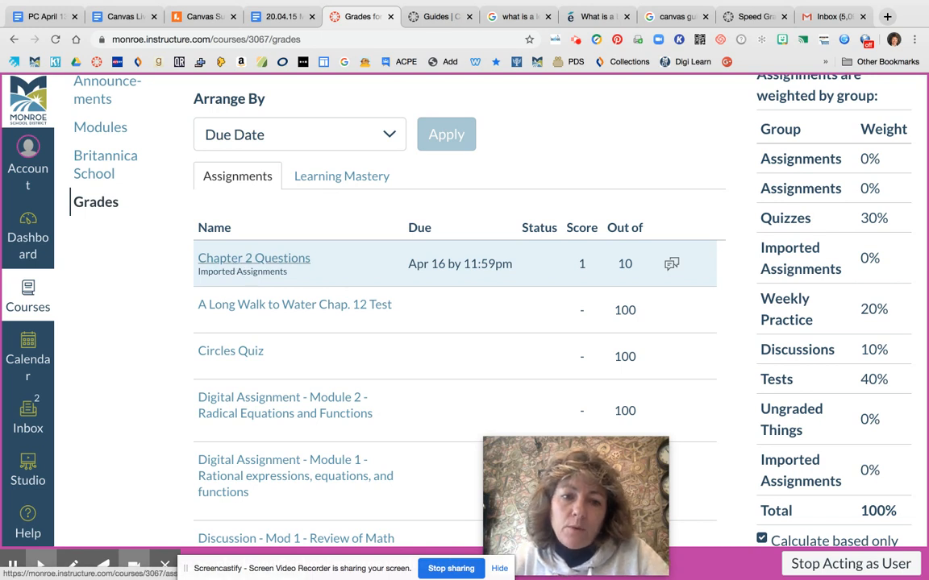
View the student's Learning Mastery grades and check the available options for arranging the grades
click(353, 179)
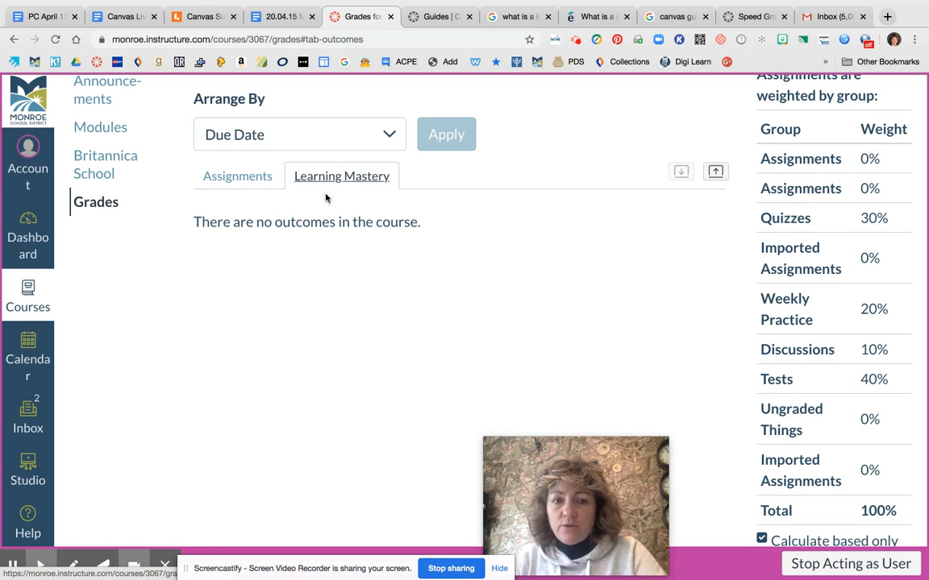
click(389, 135)
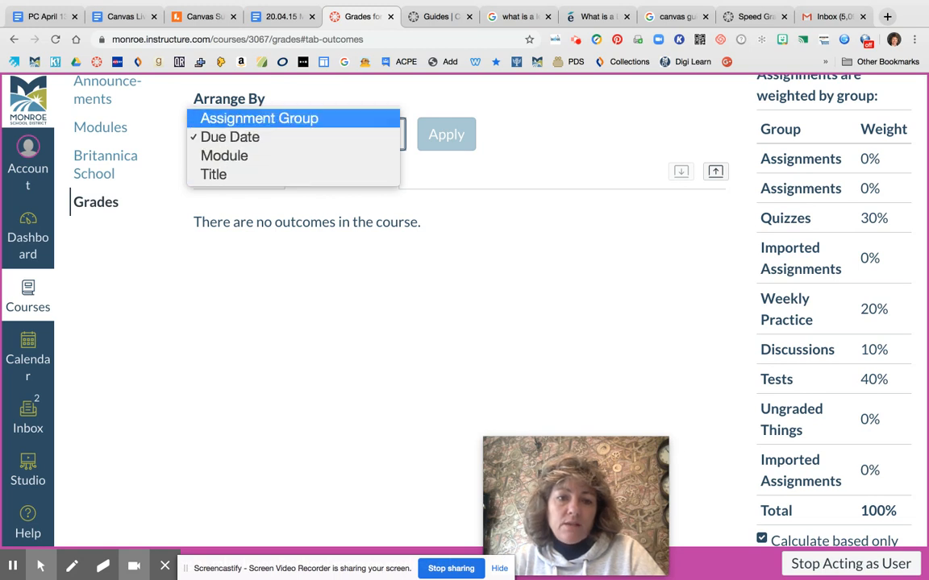
click(548, 256)
scroll(417, 361, down, 1)
scroll(387, 161, up, 1)
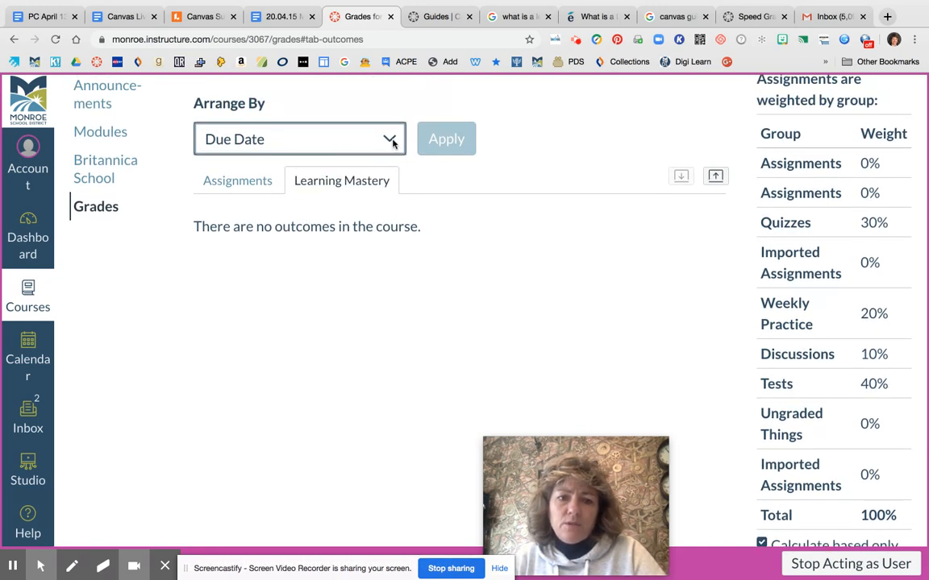
click(389, 141)
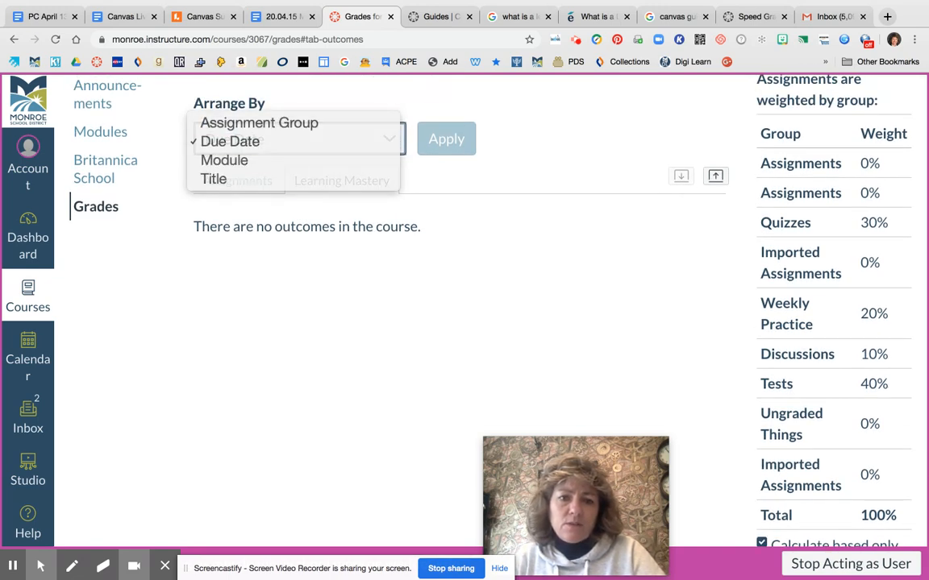
click(472, 108)
scroll(505, 329, down, 1)
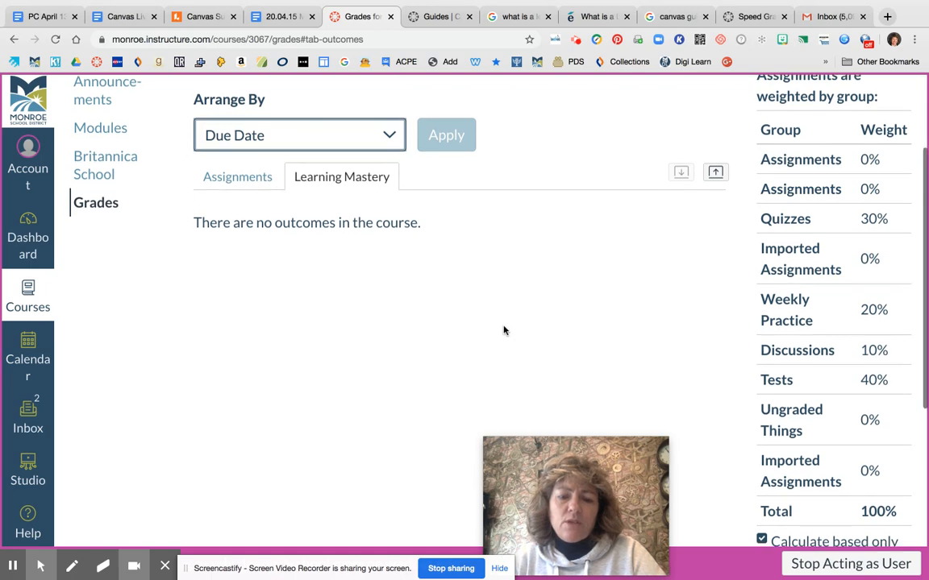
Return to the student's Assignments grades and look through the assignment list
click(241, 175)
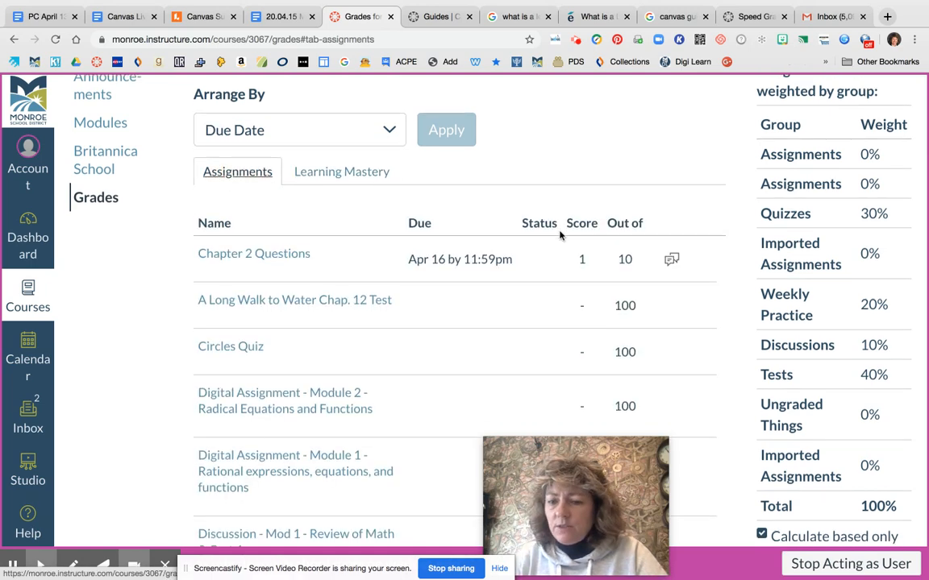
scroll(559, 234, down, 10)
scroll(455, 306, up, 12)
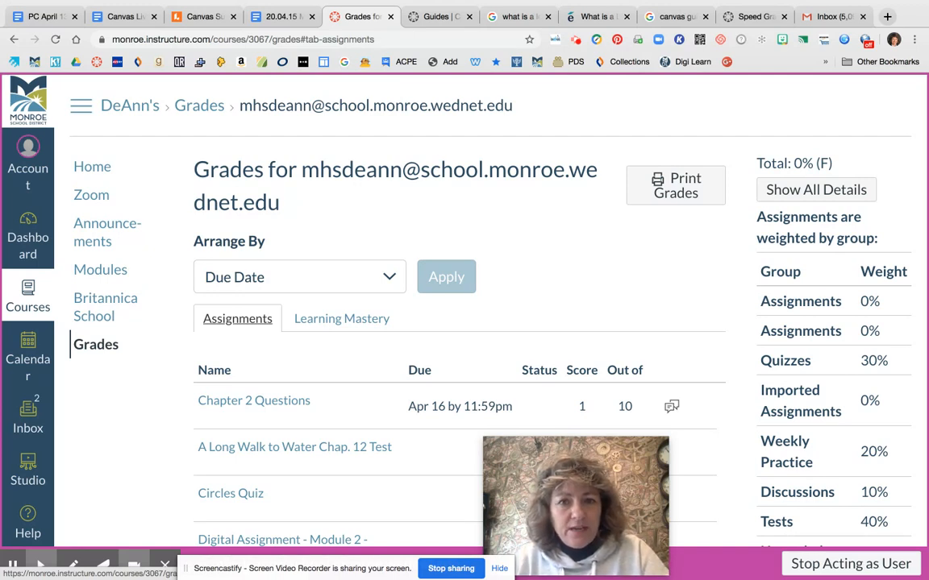
Stop acting as the student and switch the course grades from Learning Mastery to the Gradebook view
click(879, 568)
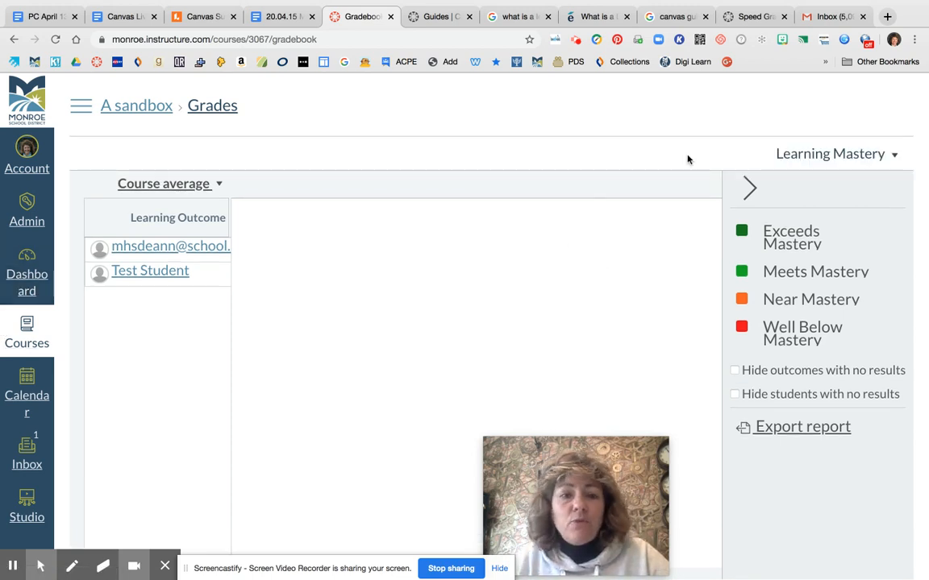
click(893, 155)
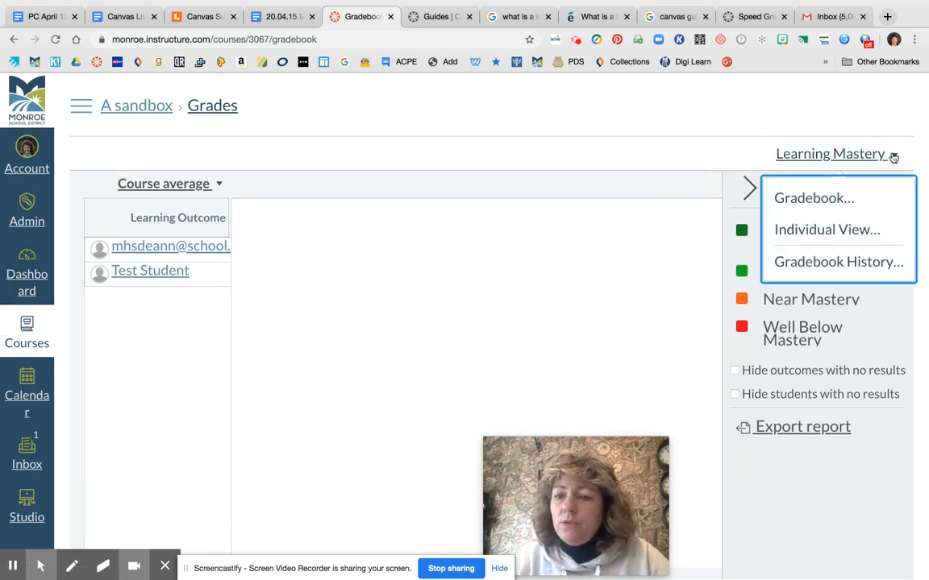
click(845, 196)
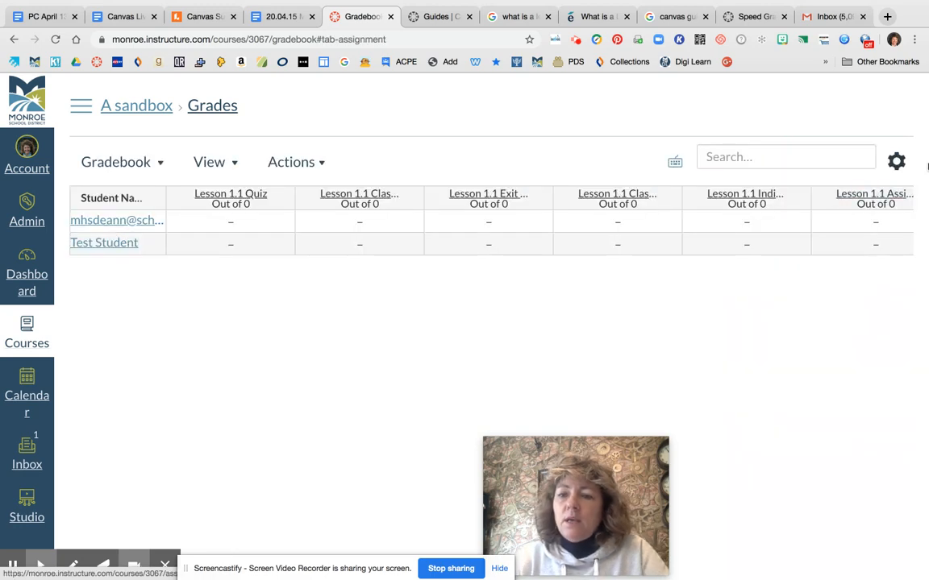
Open the Gradebook settings and review the Late Policies for missing and late submissions
click(896, 161)
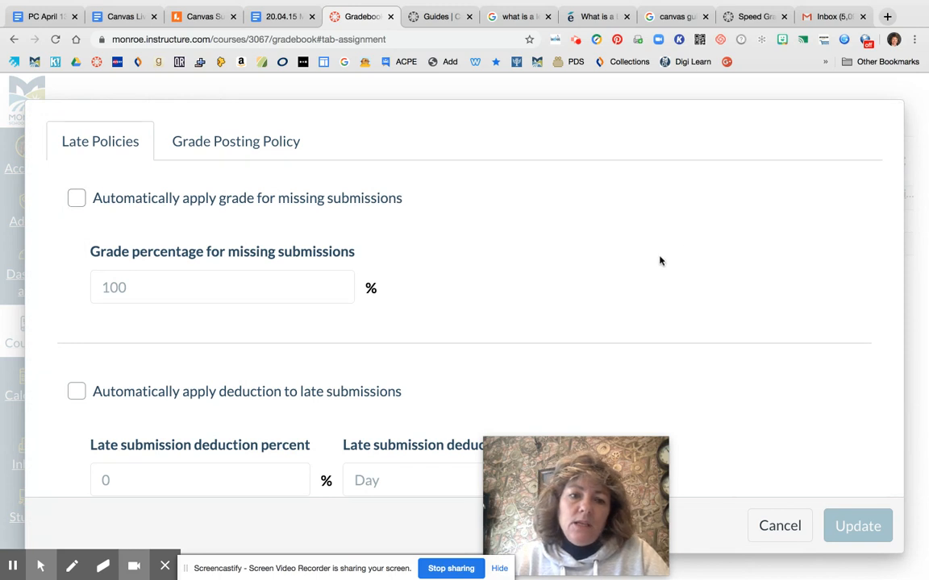
scroll(659, 262, down, 1)
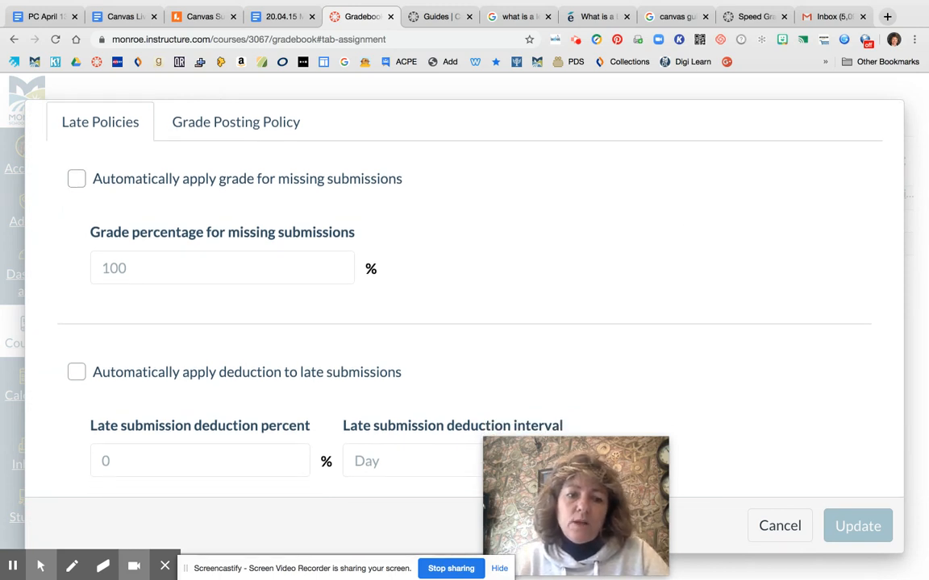
scroll(464, 290, down, 3)
scroll(465, 291, up, 3)
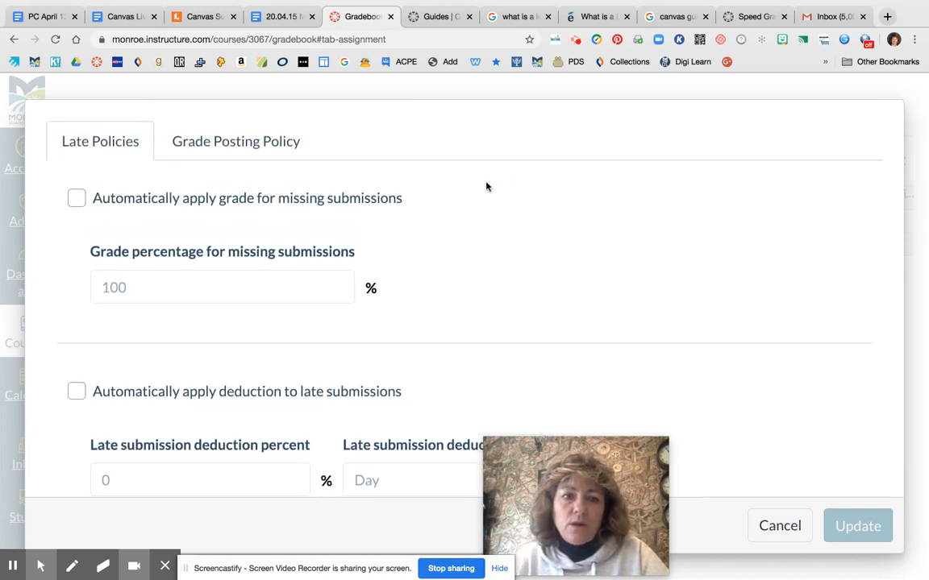
Compare the Automatically Post Grades and Manually Post Grades options of the Grade Posting Policy, and close the settings without saving
click(240, 140)
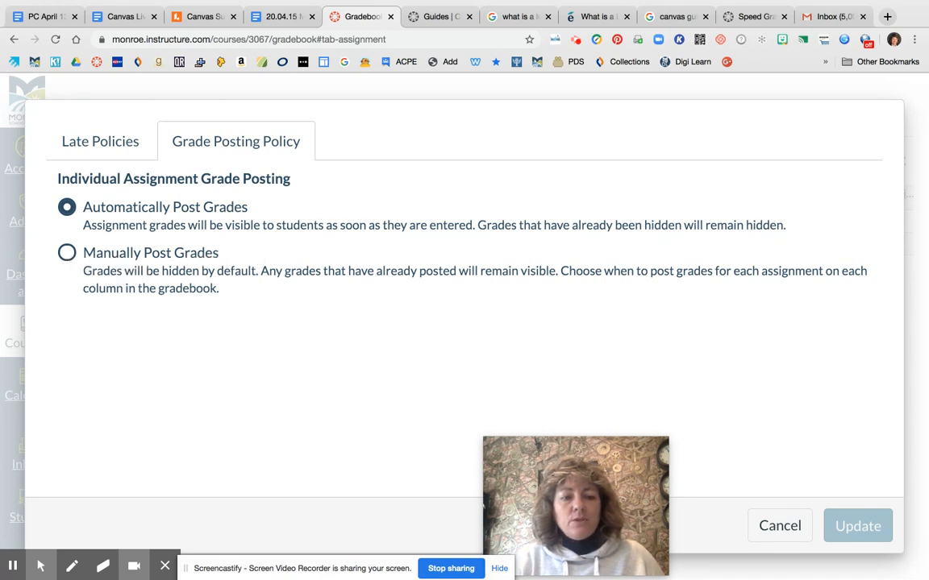
click(67, 254)
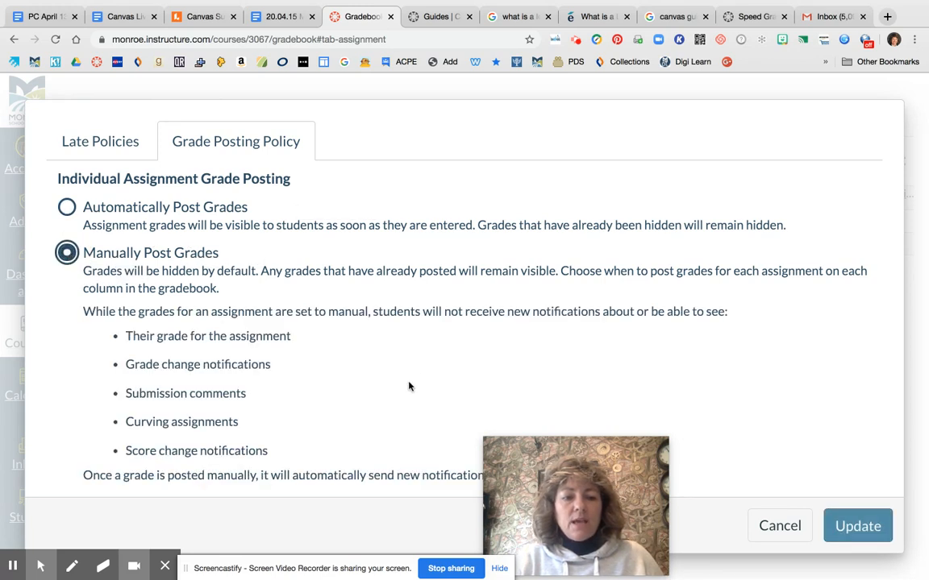
scroll(370, 346, down, 1)
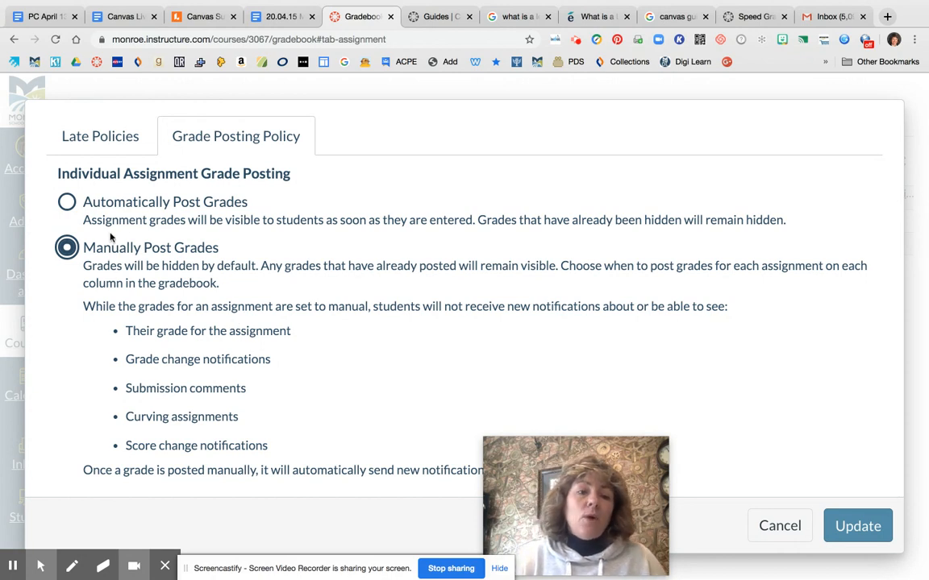
click(70, 203)
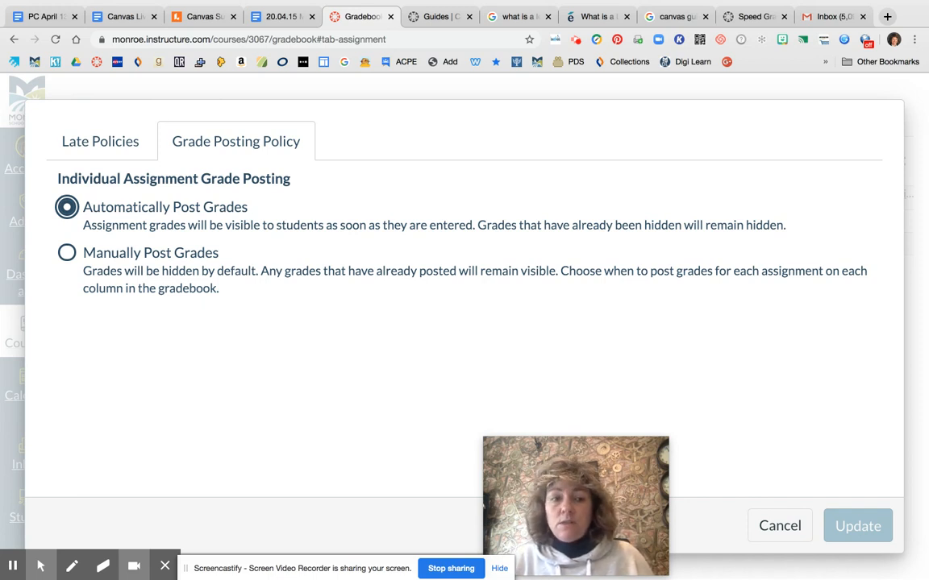
click(68, 254)
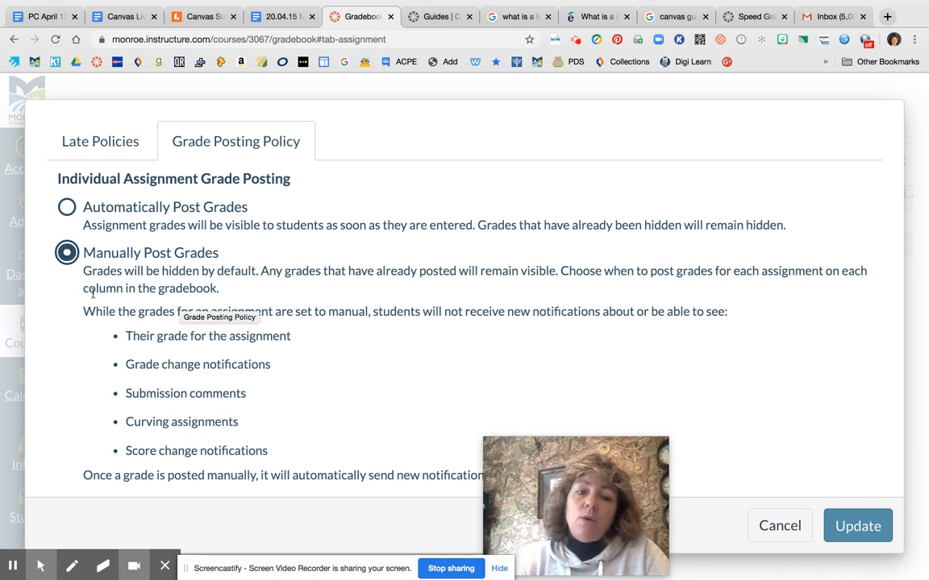
scroll(318, 372, down, 1)
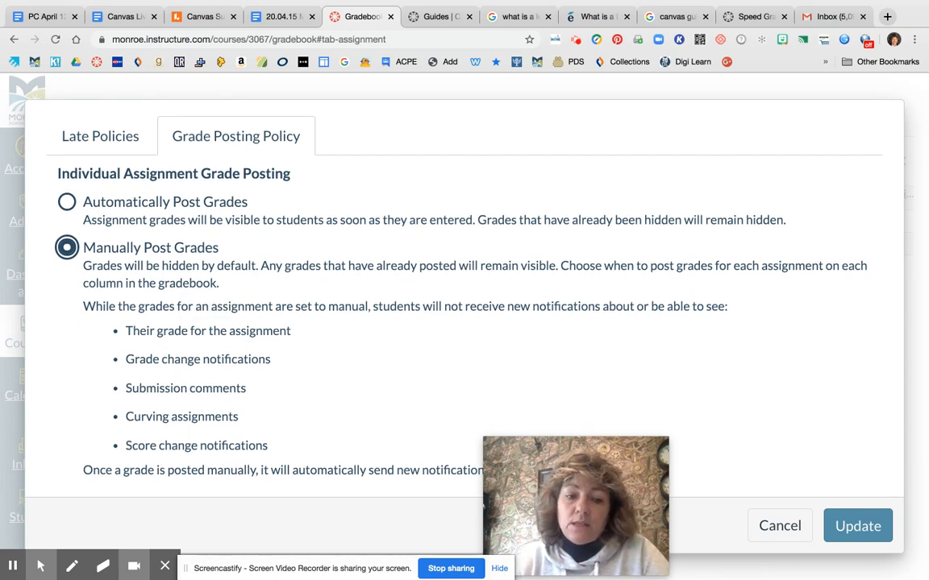
scroll(318, 373, up, 1)
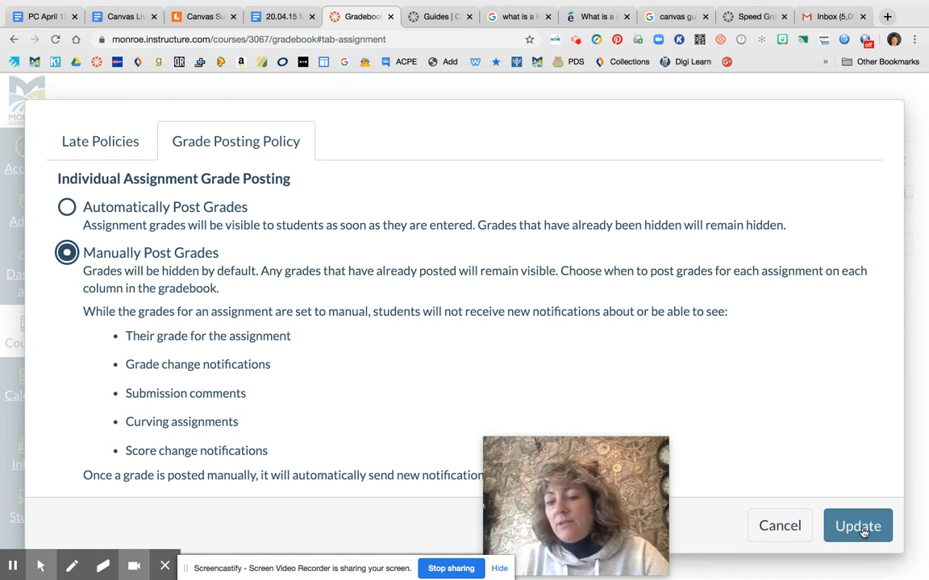
click(62, 203)
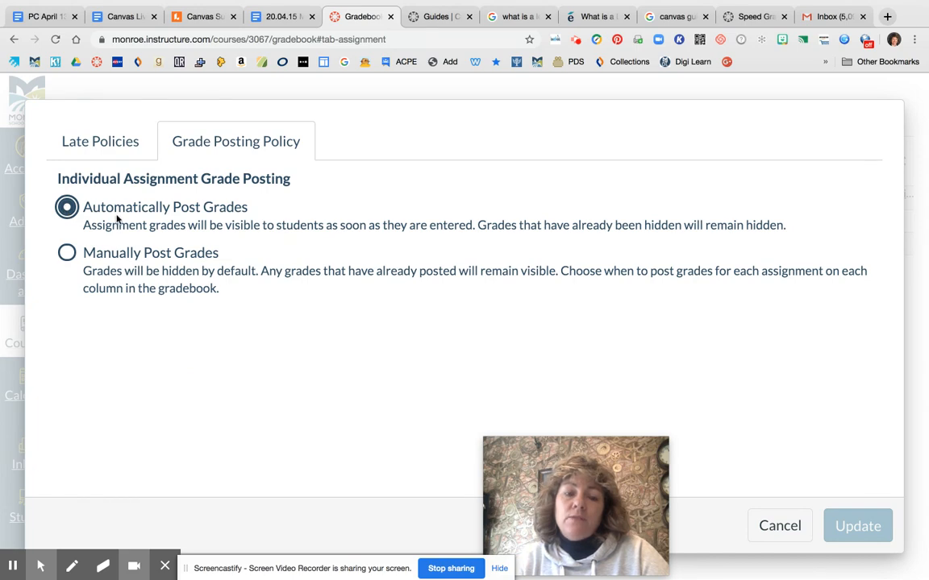
click(783, 527)
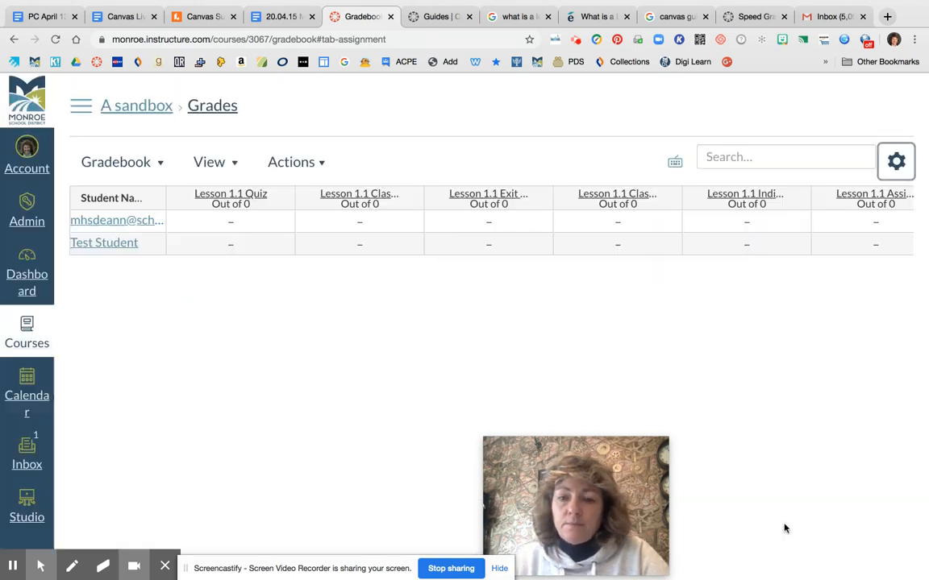